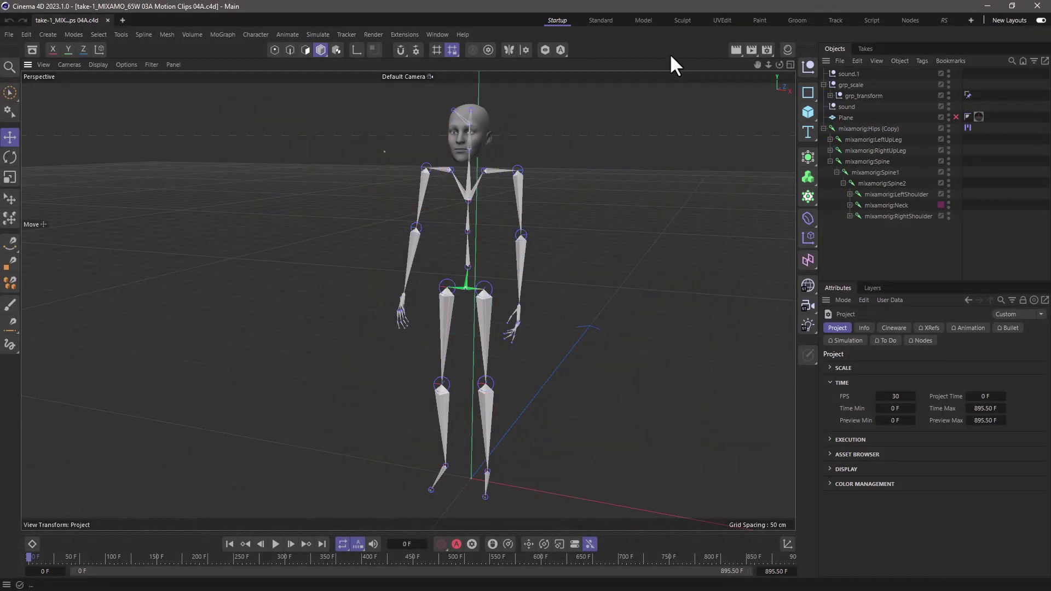
# Step: Scrub the mocap skeleton animation forward to about frame 320
pyautogui.moveTo(186, 552); pyautogui.dragTo(305, 577)
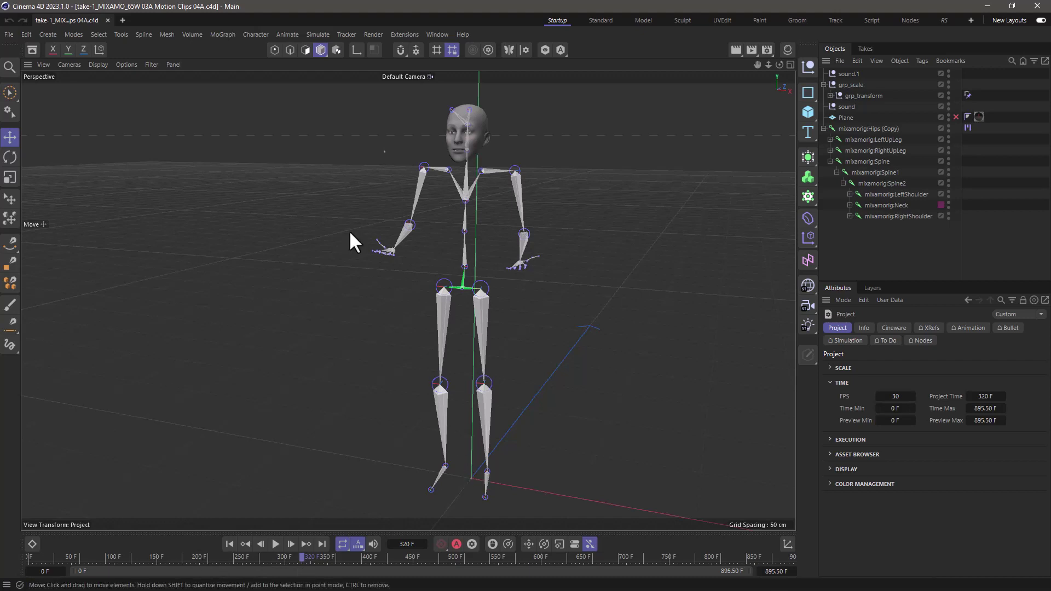
# Step: Search the Content Browser for 'puppet' and load the Male Puppet - Character asset
pyautogui.click(31, 48)
pyautogui.click(92, 103)
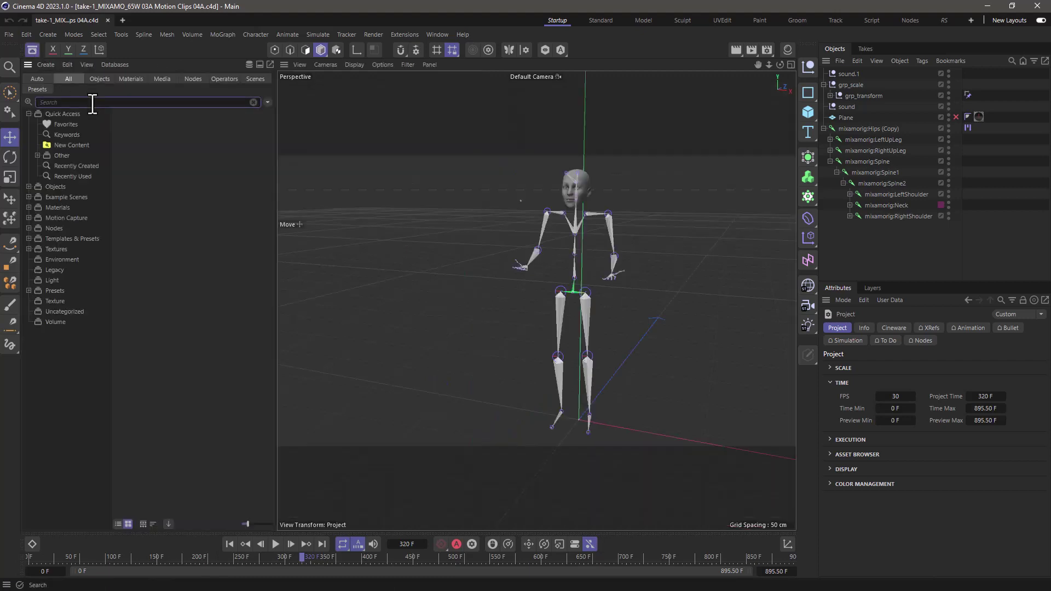
pyautogui.write('puppet')
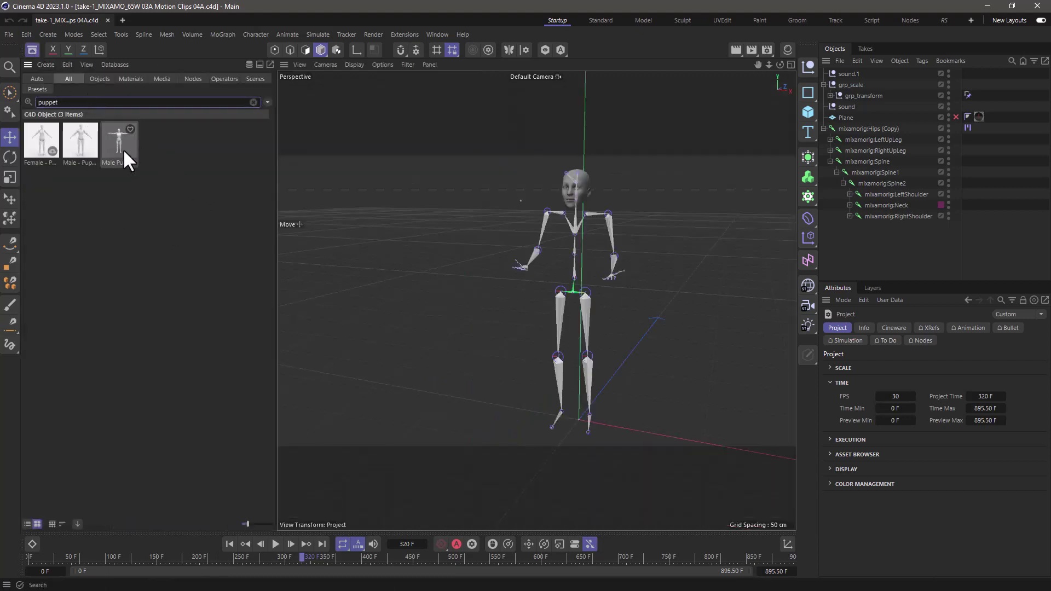
pyautogui.doubleClick(122, 149)
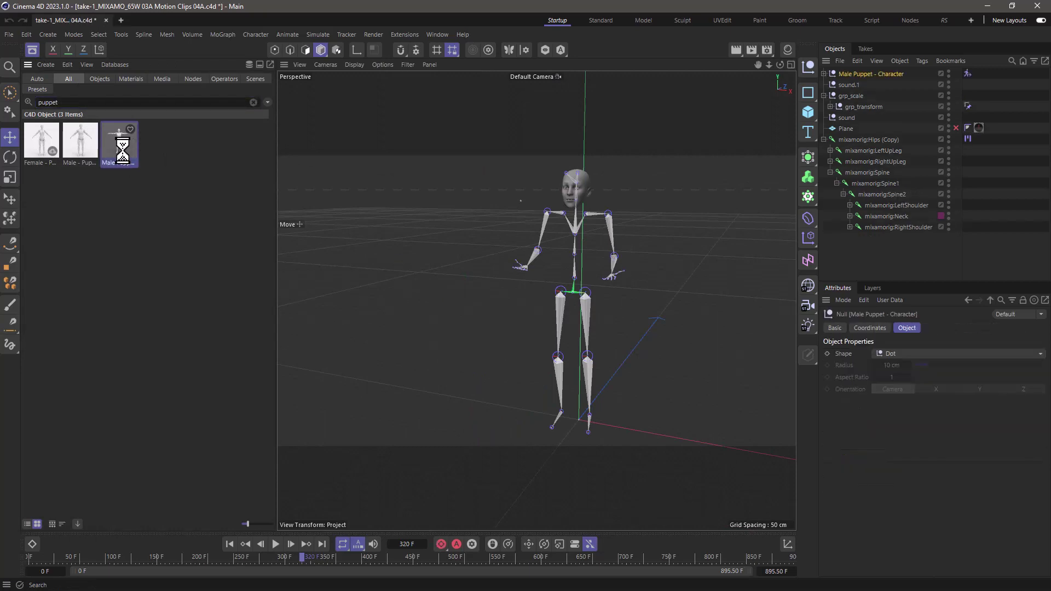
pyautogui.click(31, 48)
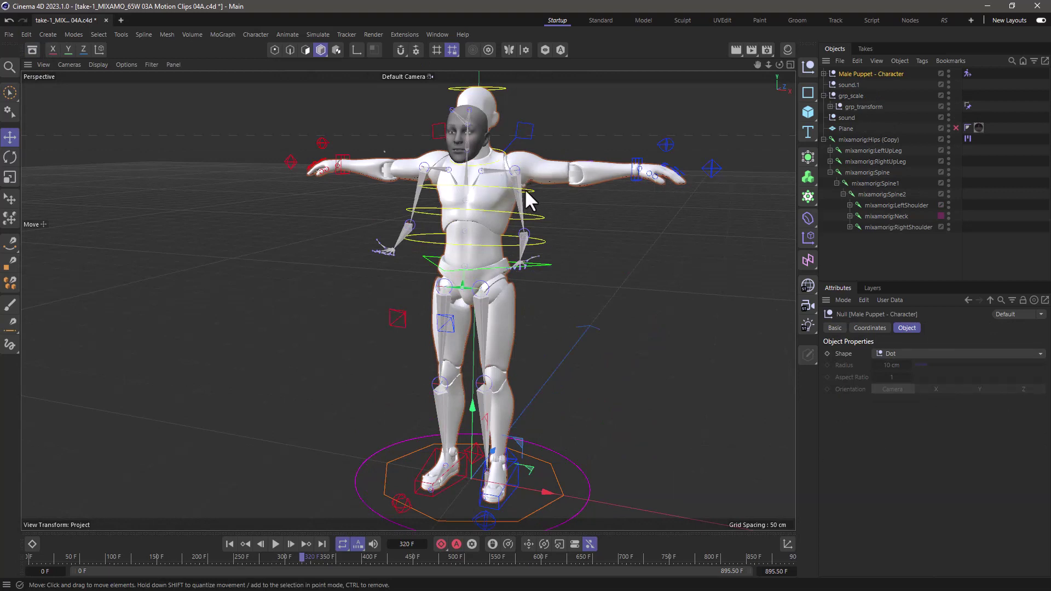
# Step: Place Male Puppet - Character below mixamorig:Hips (Copy) in the Object Manager and expand it
pyautogui.click(823, 139)
pyautogui.moveTo(856, 73); pyautogui.dragTo(869, 168)
pyautogui.click(823, 139)
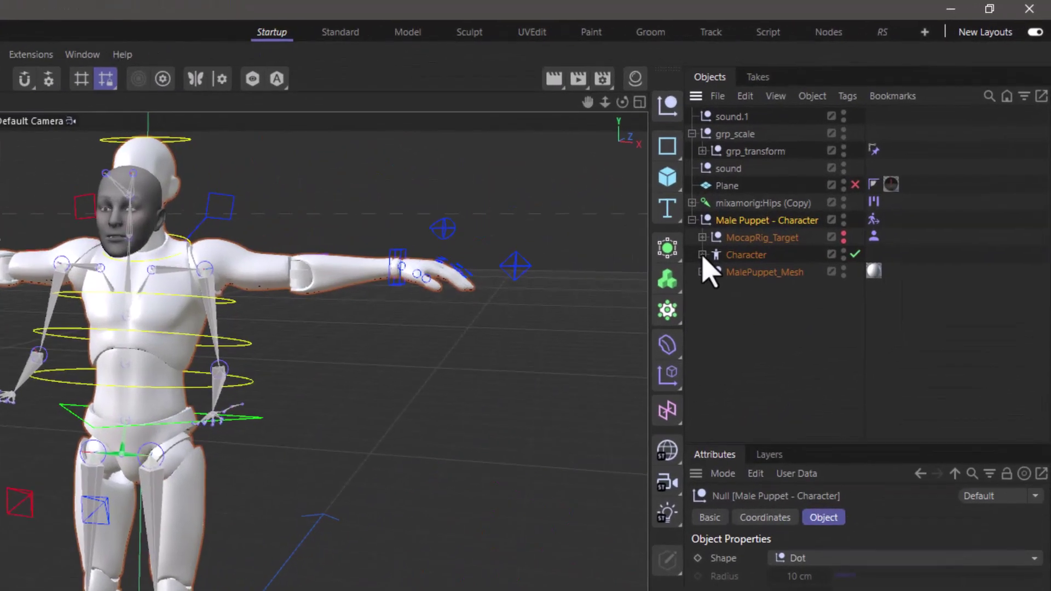
# Step: Inspect the Character, MalePuppet_Mesh and MocapRig_Target children, then the Character Definition tag
pyautogui.click(702, 255)
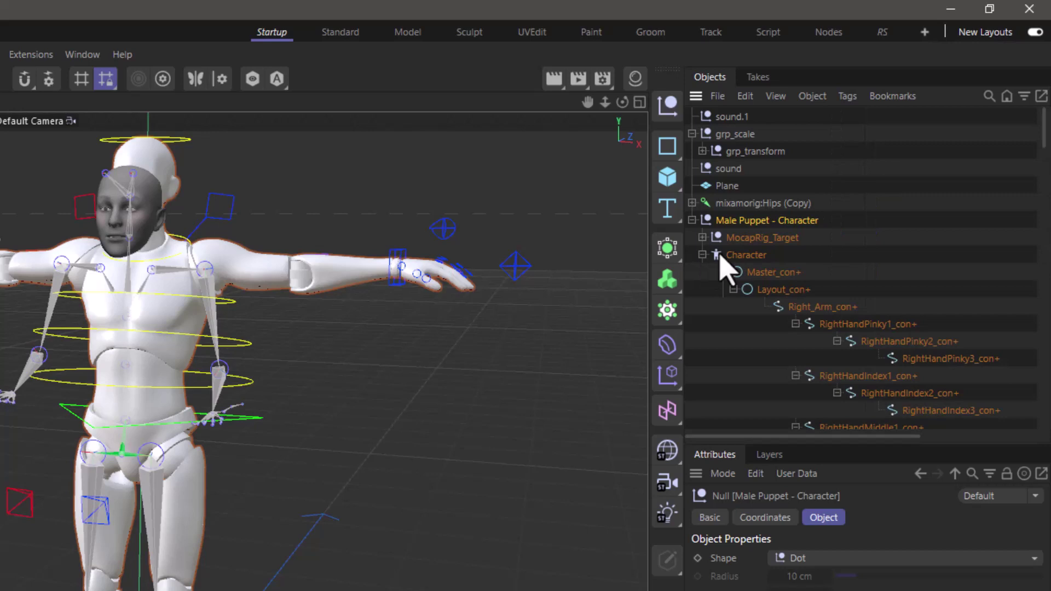
pyautogui.click(702, 255)
pyautogui.click(702, 272)
pyautogui.click(702, 272)
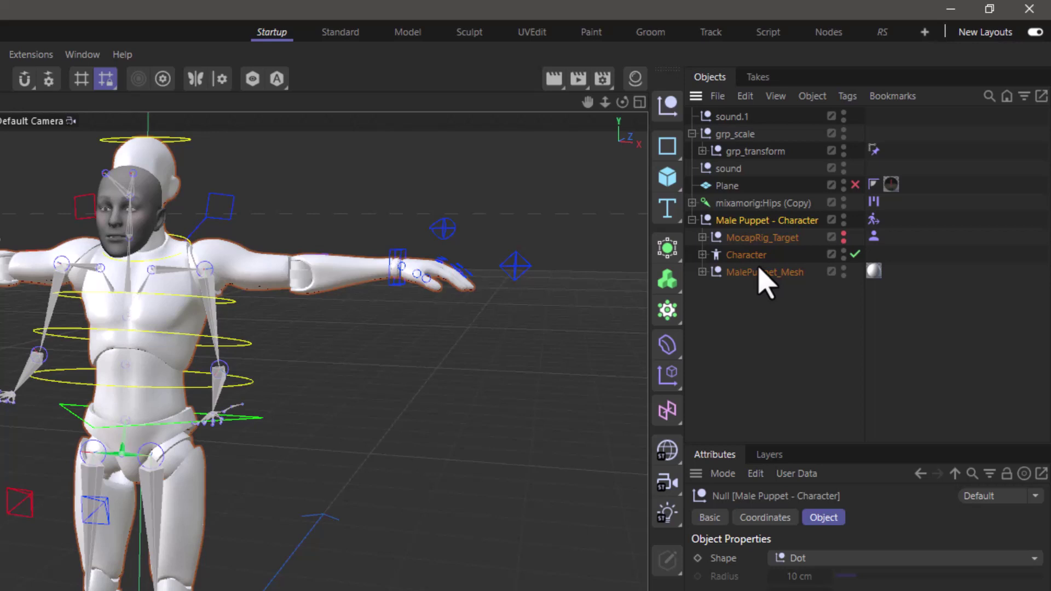
pyautogui.click(703, 272)
pyautogui.click(702, 273)
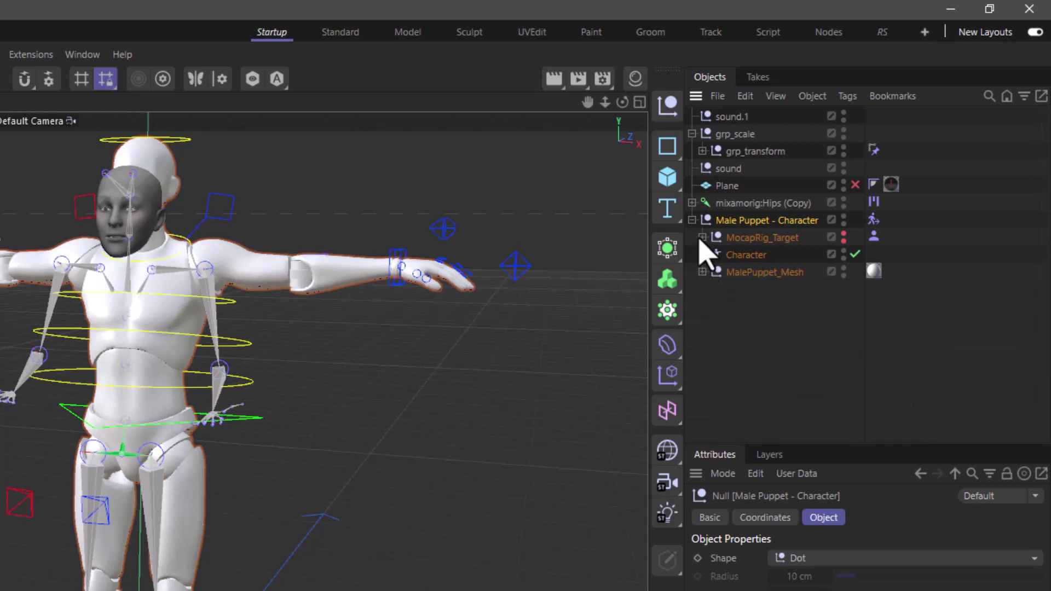
pyautogui.click(703, 238)
pyautogui.click(702, 237)
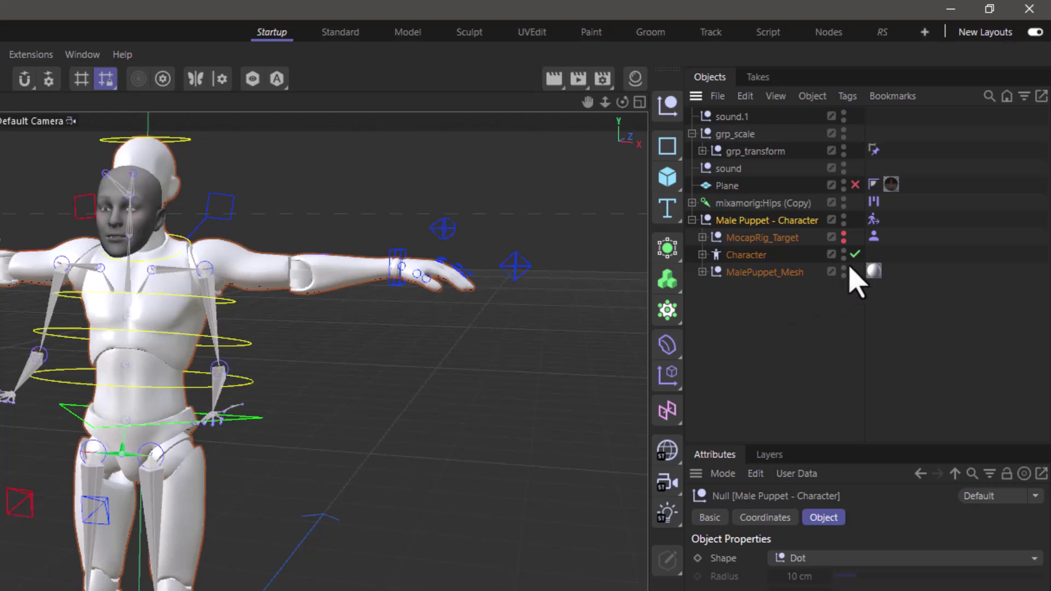
pyautogui.click(874, 237)
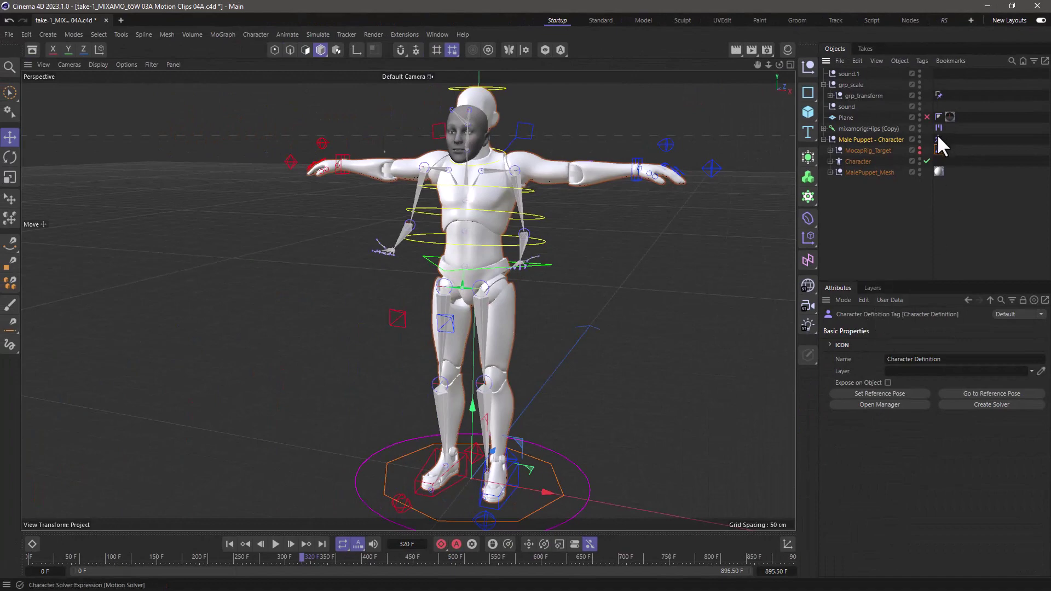
# Step: Review the Character Solver and Definition tags, go to frame 201, and select mixamorig:Hips (Copy)
pyautogui.click(939, 139)
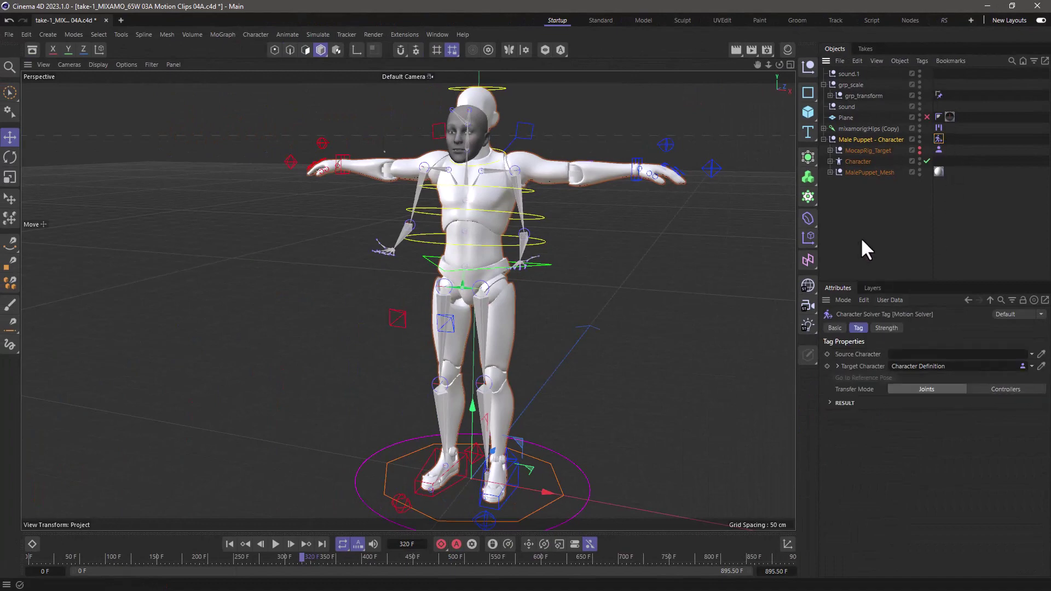
pyautogui.click(939, 150)
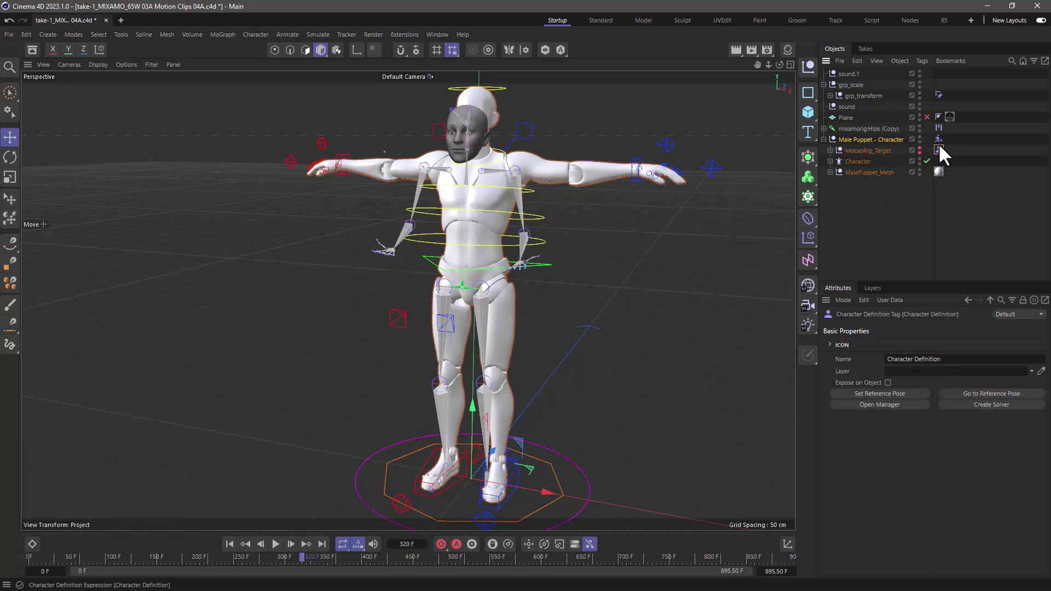
pyautogui.click(938, 141)
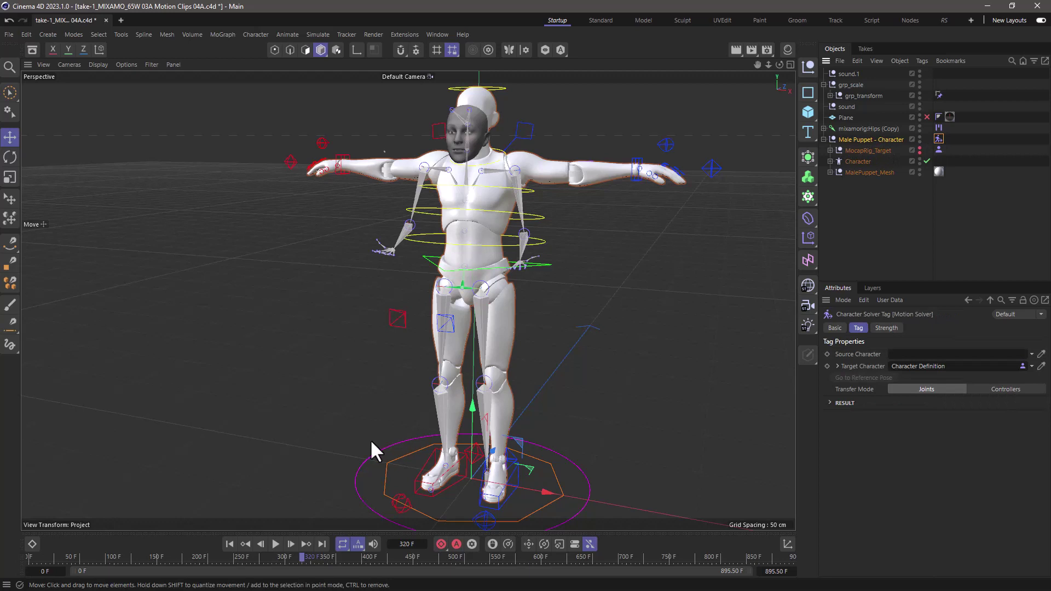
pyautogui.click(196, 556)
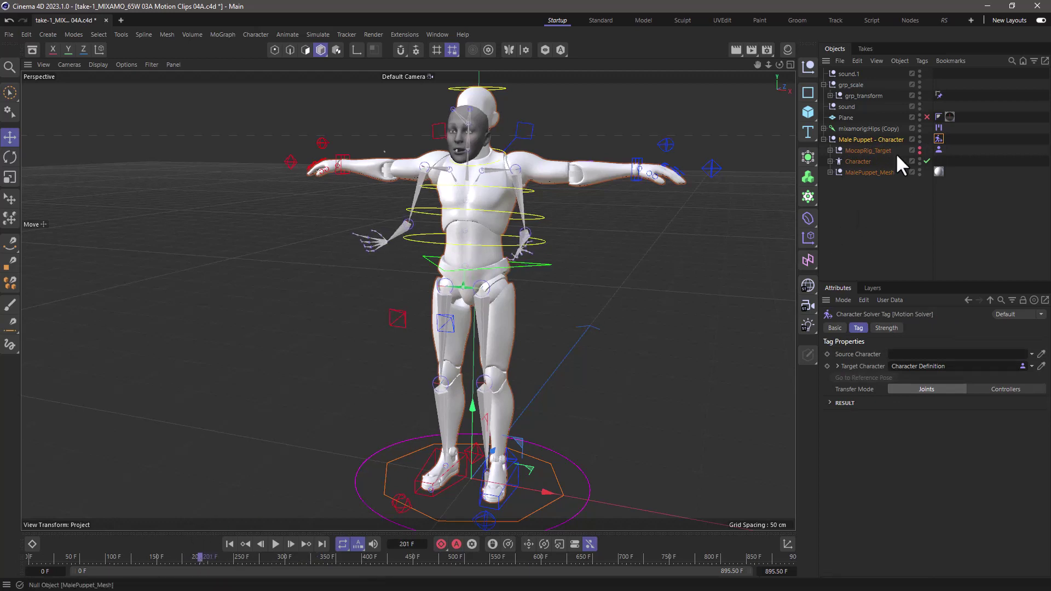
pyautogui.click(846, 128)
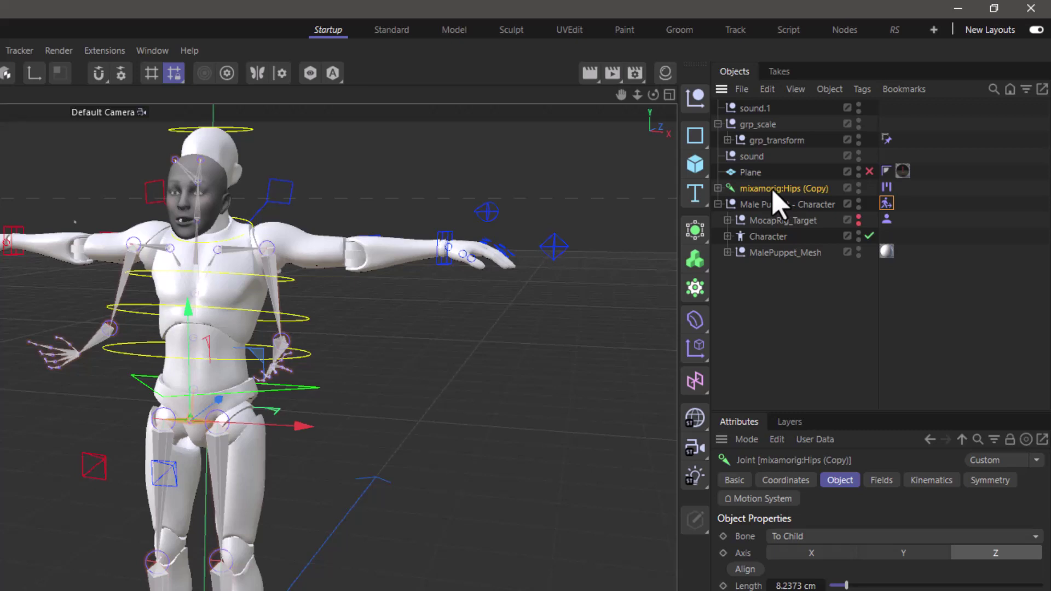
# Step: Expand the mixamorig:Hips (Copy) joint chain and MocapRig_Target's mocaprig_Hips joints
pyautogui.click(718, 188)
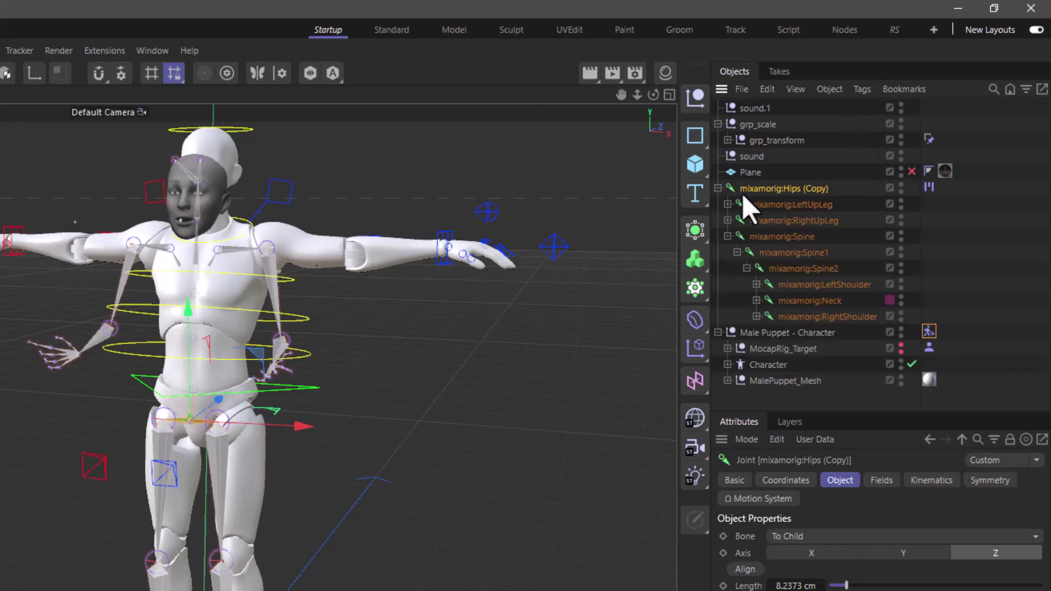
pyautogui.click(718, 188)
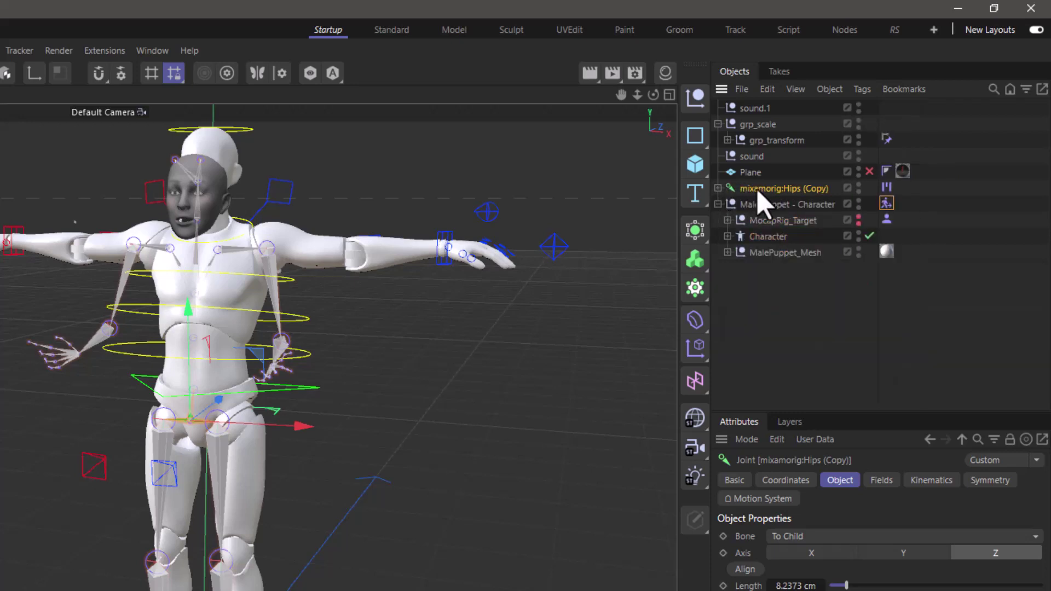
pyautogui.click(727, 220)
pyautogui.click(736, 236)
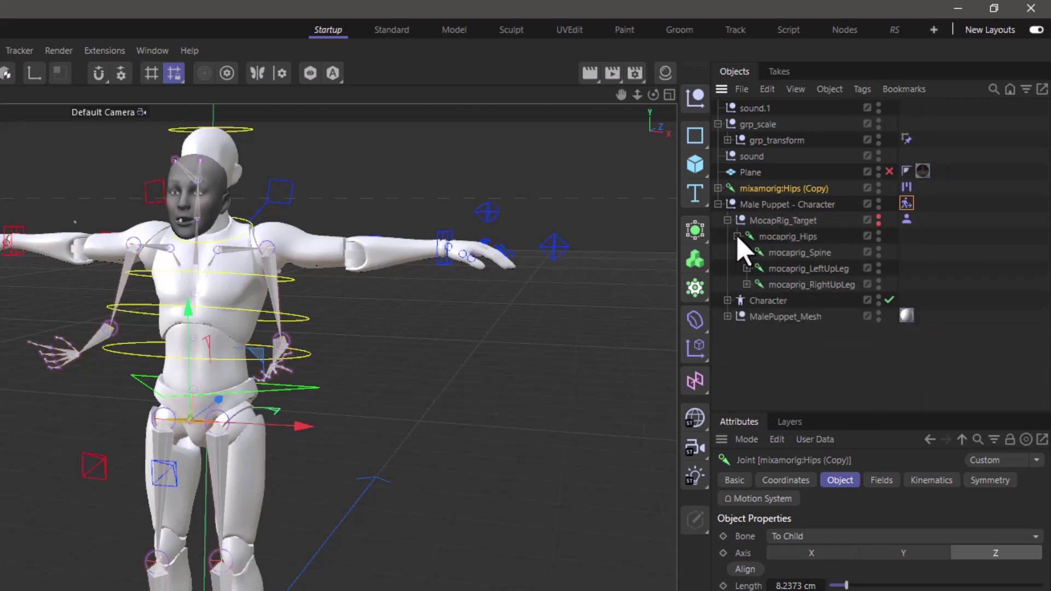
pyautogui.click(718, 189)
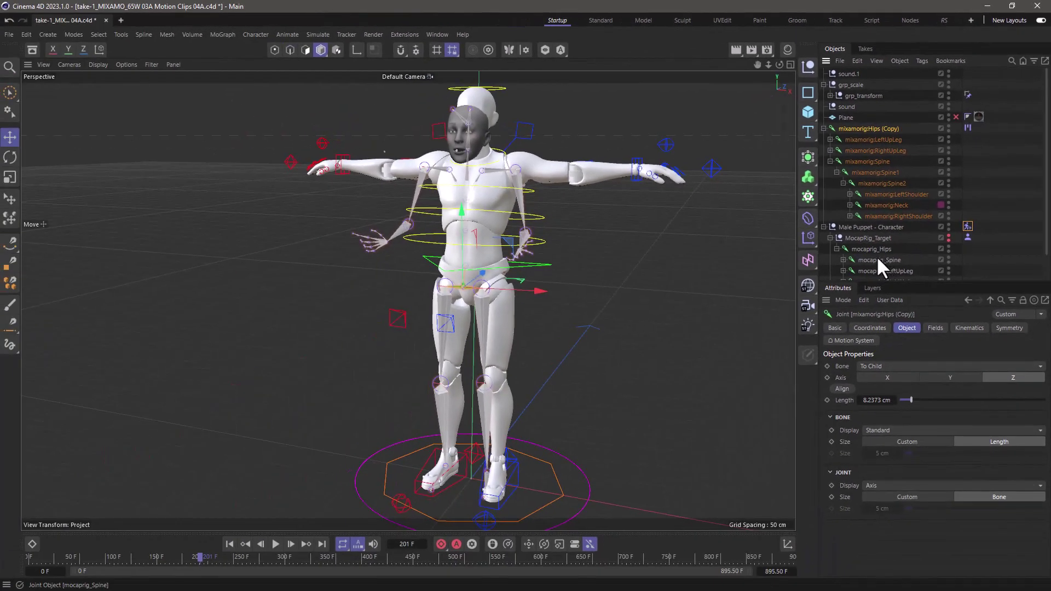
# Step: Rewind to frame 0 and hide Male Puppet - Character in both viewport and render
pyautogui.moveTo(198, 554); pyautogui.dragTo(16, 557)
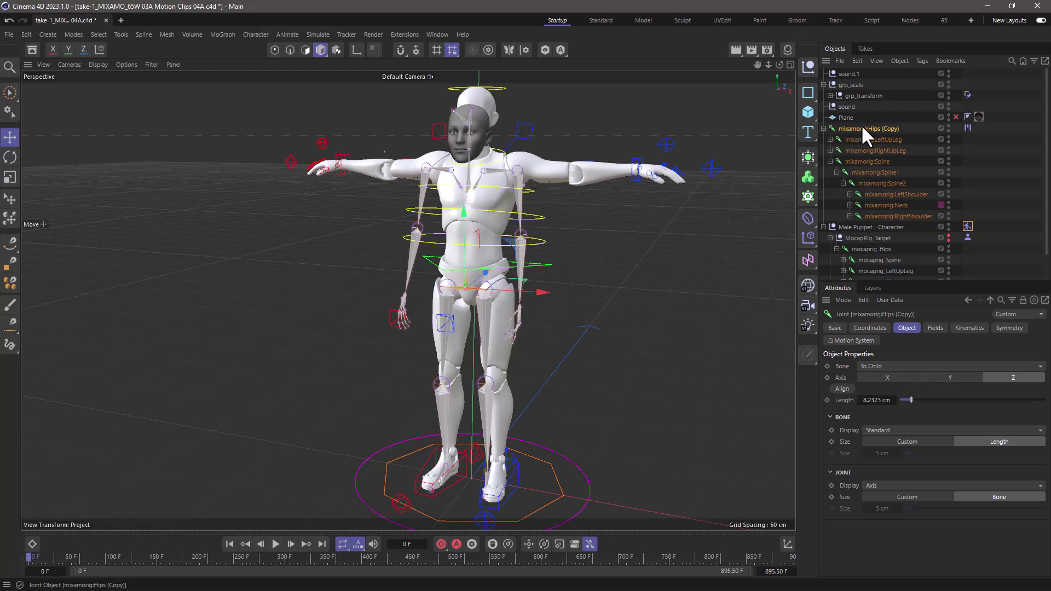
pyautogui.doubleClick(949, 225)
pyautogui.doubleClick(949, 230)
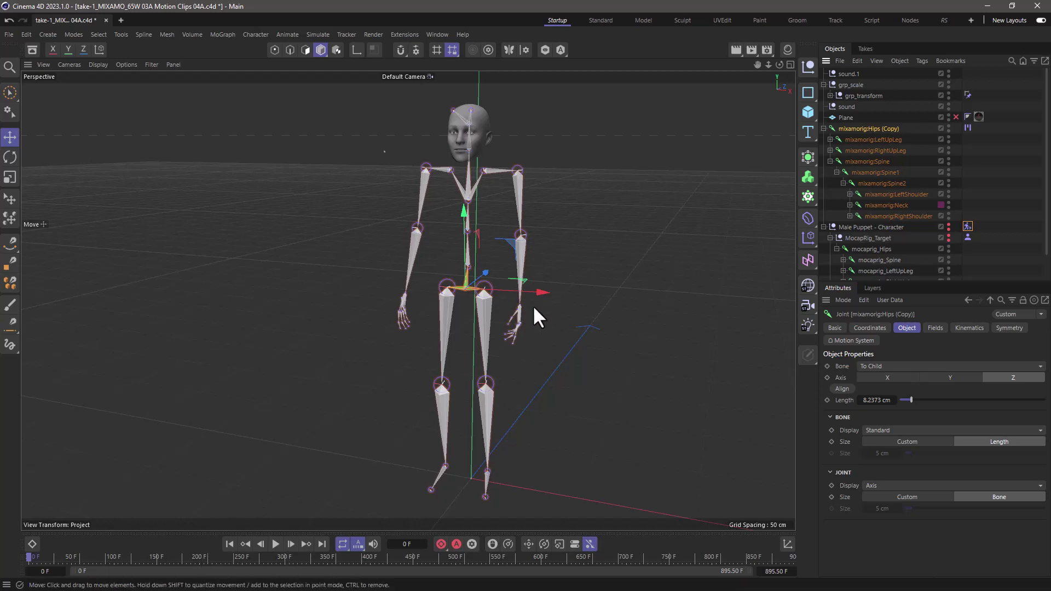
pyautogui.click(967, 126)
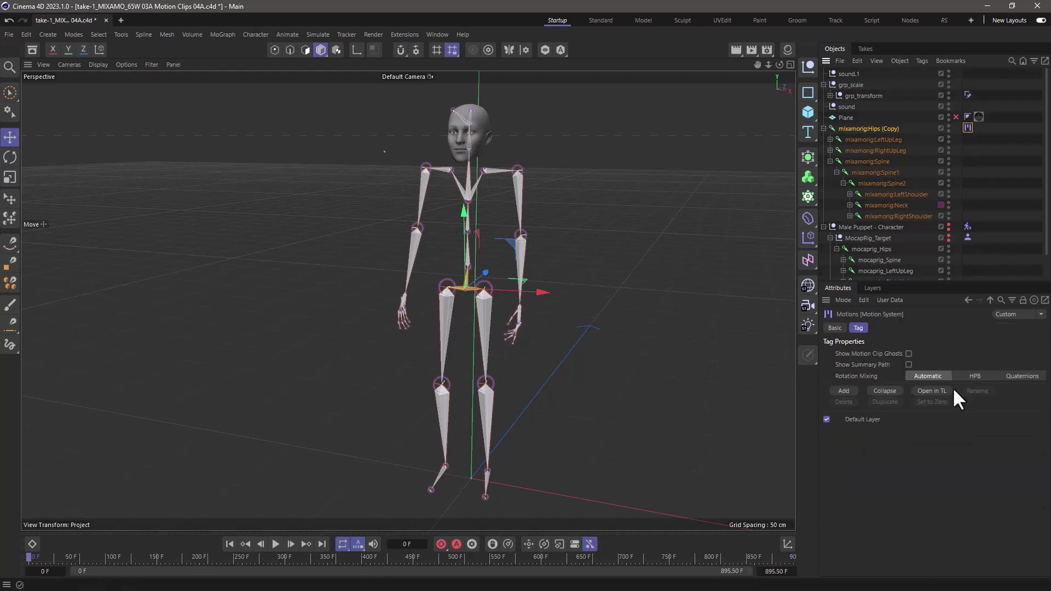
pyautogui.click(928, 390)
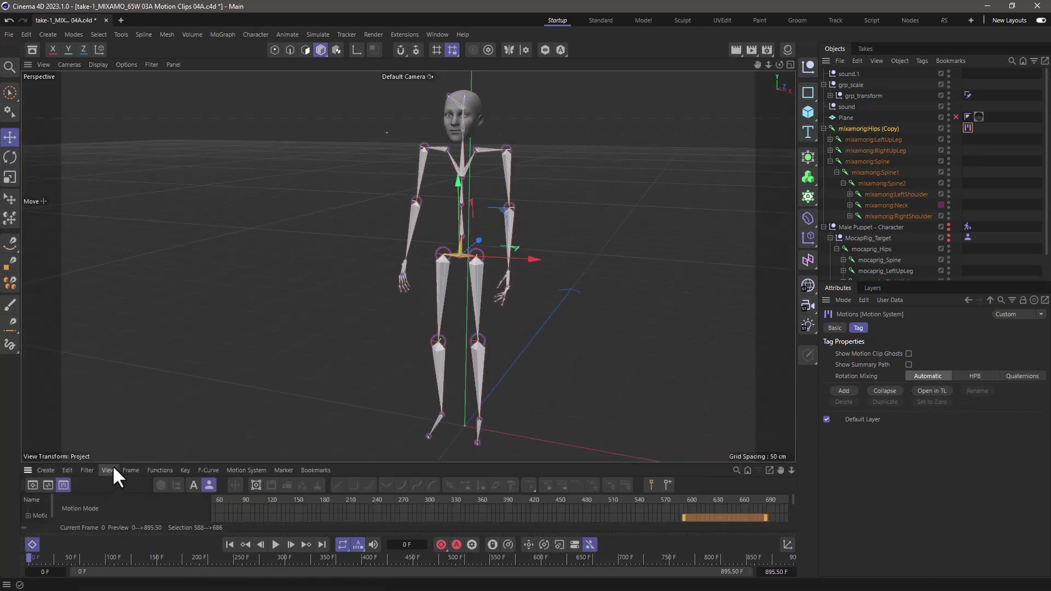
pyautogui.moveTo(113, 465); pyautogui.dragTo(139, 328)
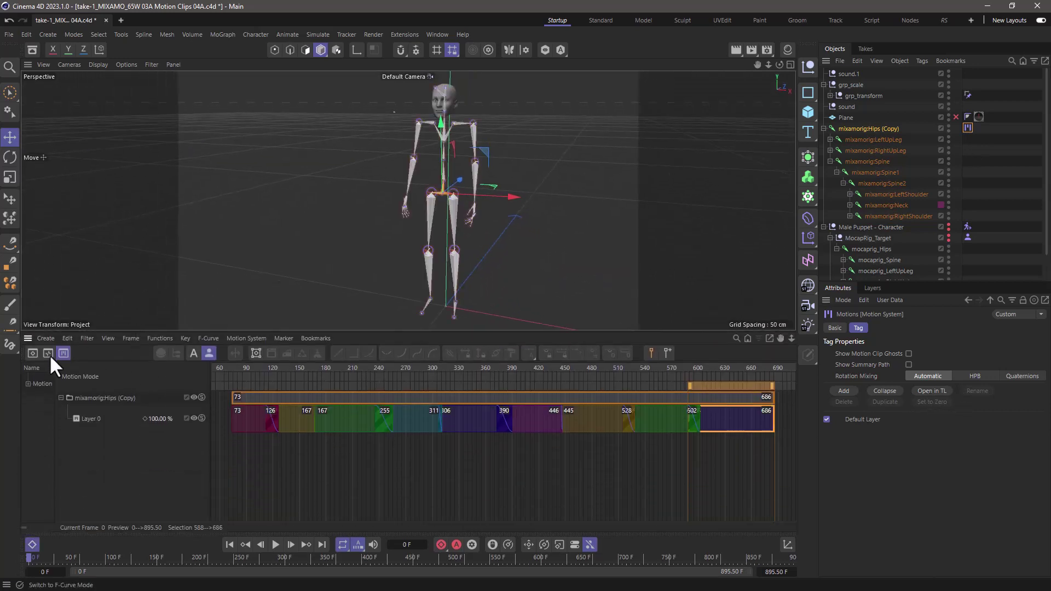
pyautogui.click(33, 353)
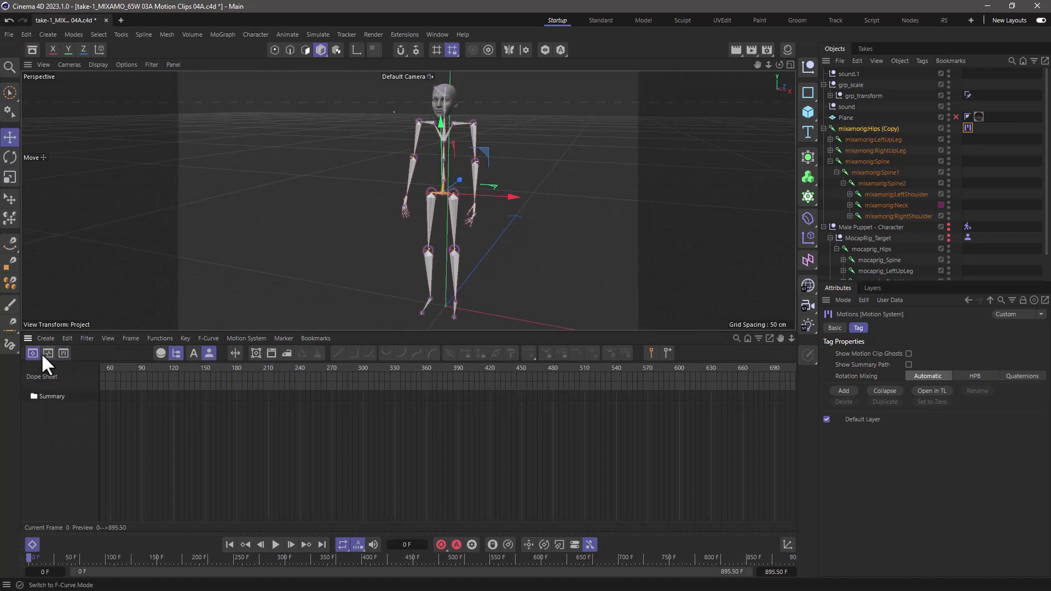
pyautogui.click(193, 353)
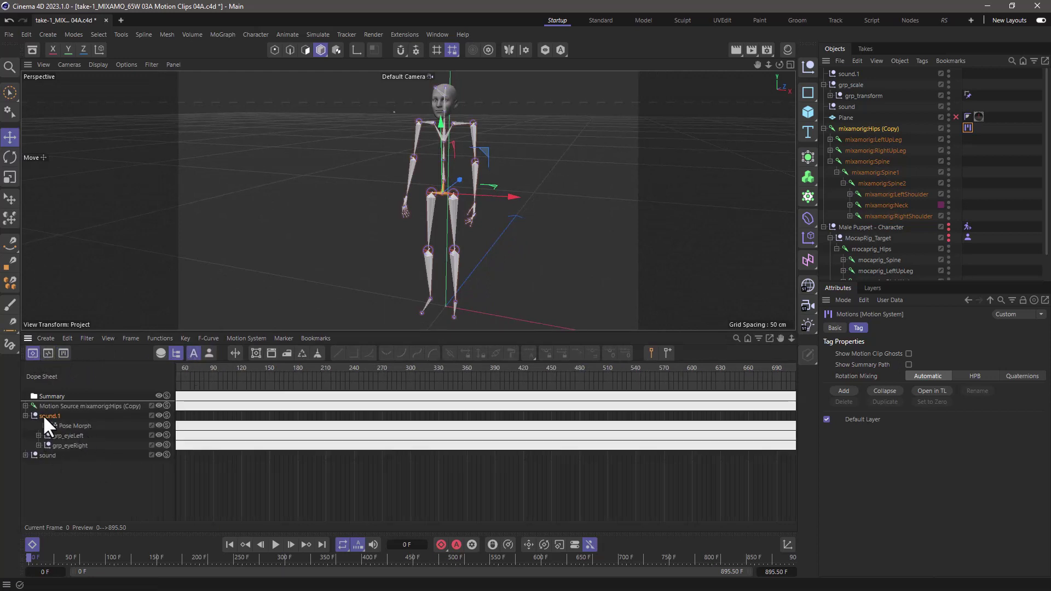
pyautogui.click(44, 414)
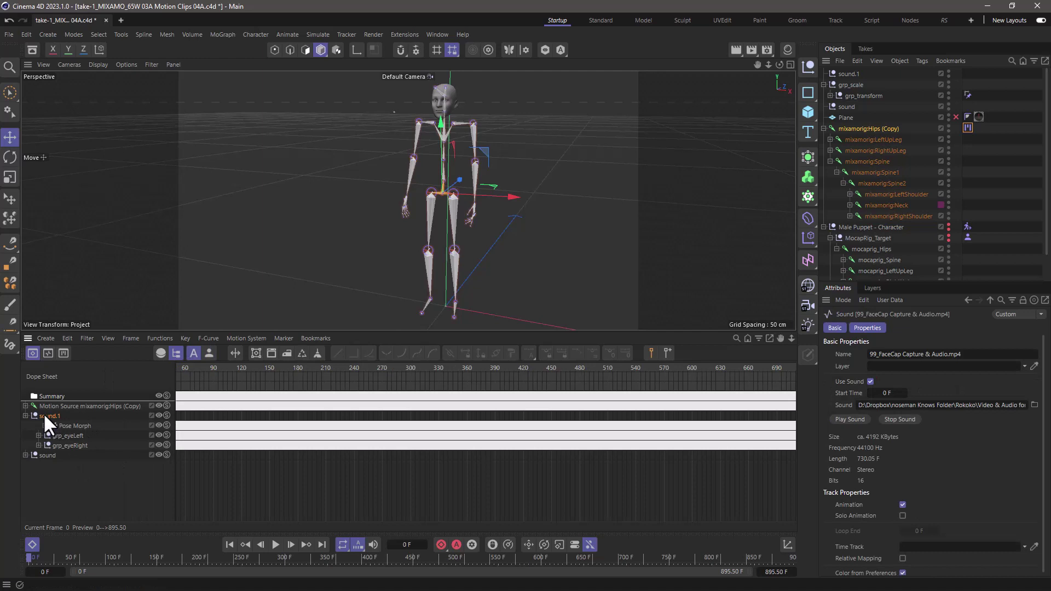
pyautogui.click(870, 381)
pyautogui.moveTo(236, 556); pyautogui.dragTo(189, 553)
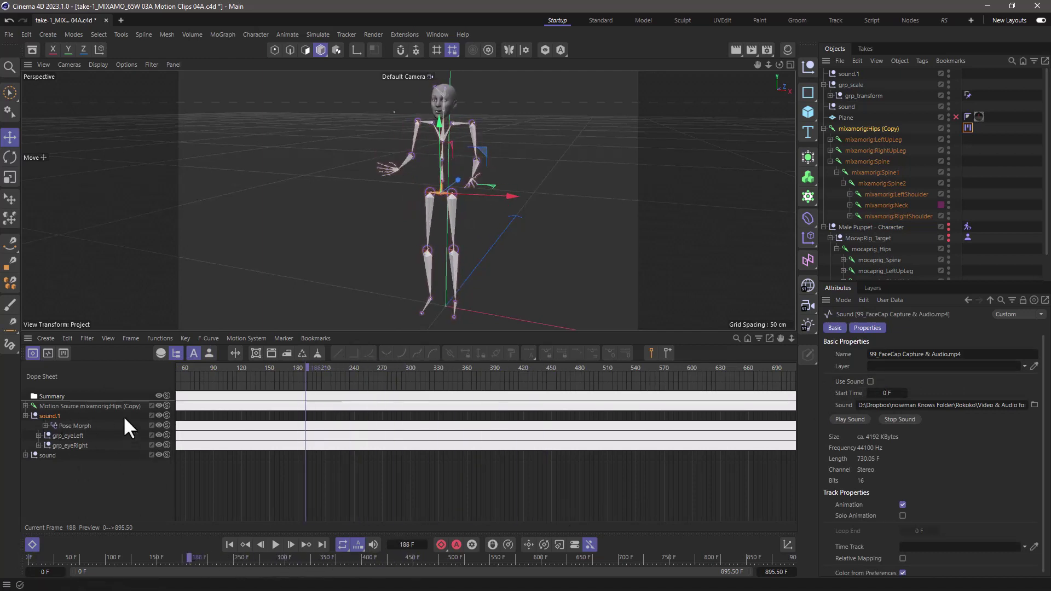
# Step: Switch the timeline to Motion Mode and preview the opening frames, briefly showing the puppet
pyautogui.click(63, 353)
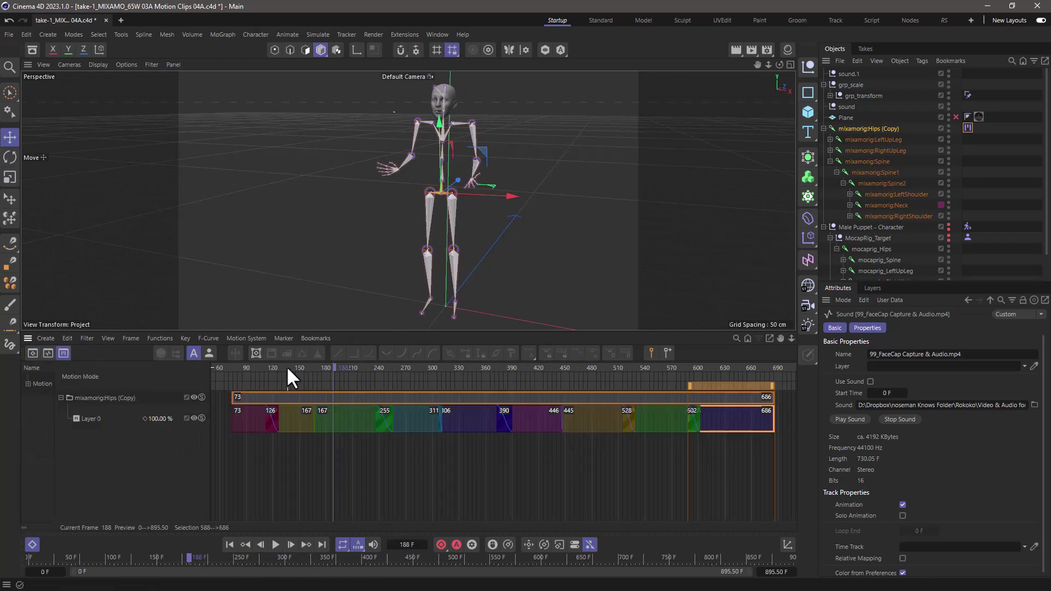
pyautogui.moveTo(287, 365); pyautogui.dragTo(228, 370)
pyautogui.moveTo(288, 479); pyautogui.dragTo(331, 477, button='middle')
pyautogui.moveTo(310, 372); pyautogui.dragTo(288, 366)
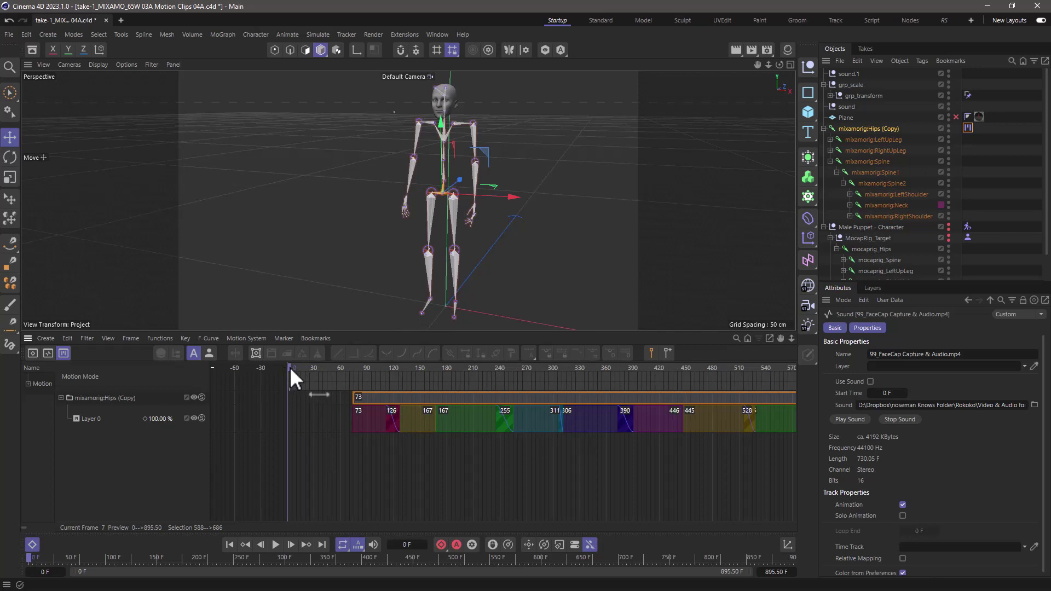
pyautogui.click(948, 224)
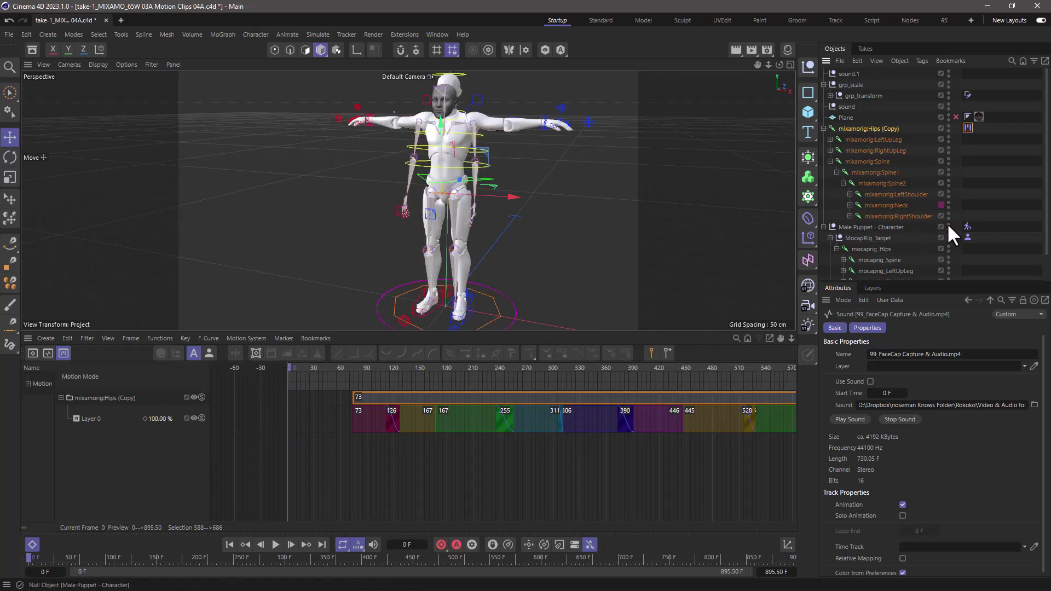
pyautogui.click(949, 227)
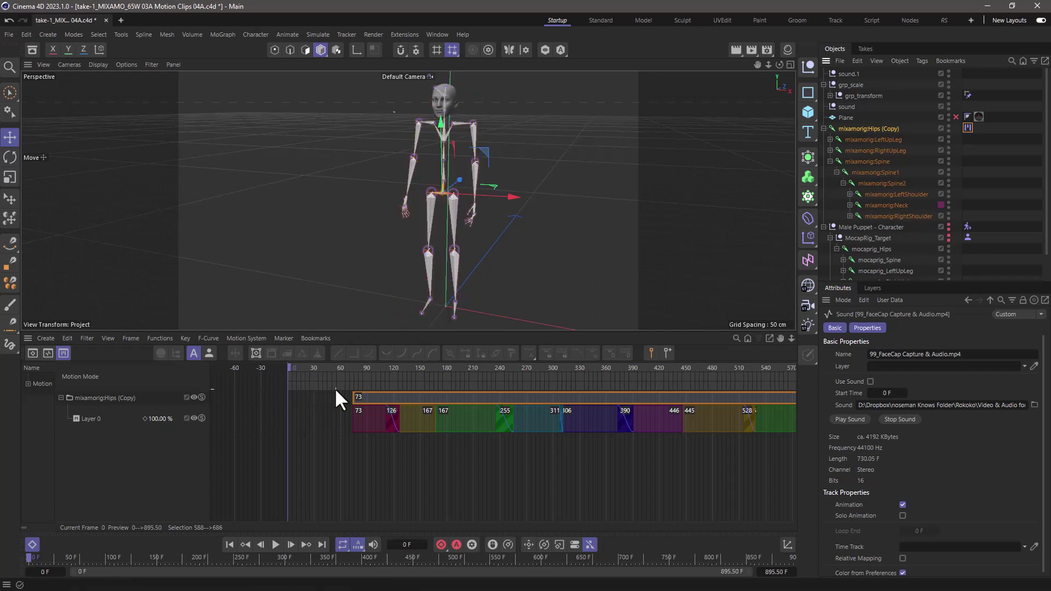
pyautogui.moveTo(327, 367); pyautogui.dragTo(290, 366)
# Step: Select the first motion clip (frames 73–126) and check its options
pyautogui.click(352, 427)
pyautogui.rightClick(366, 419)
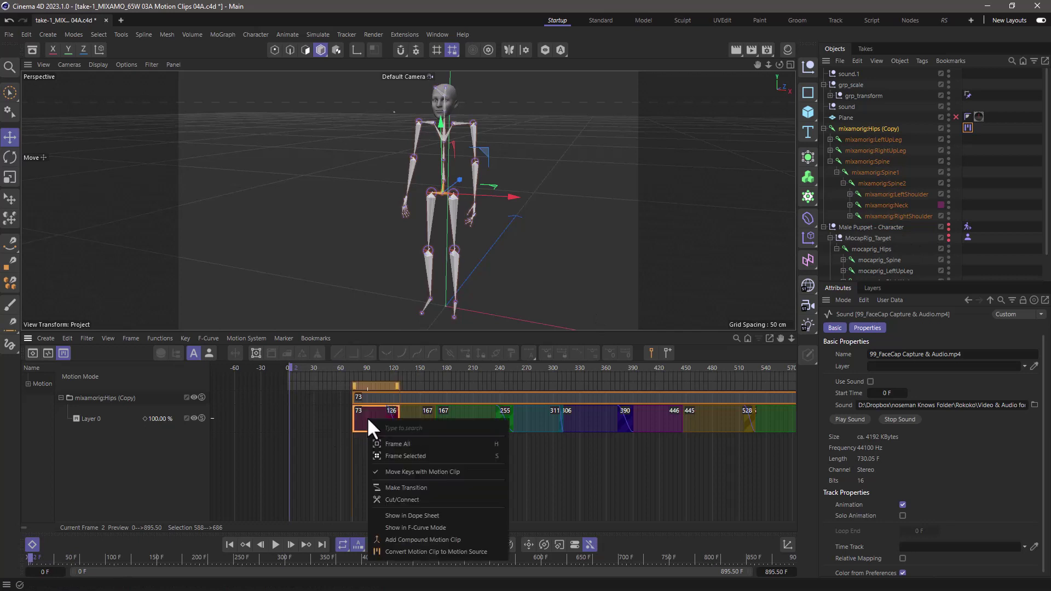
pyautogui.click(316, 414)
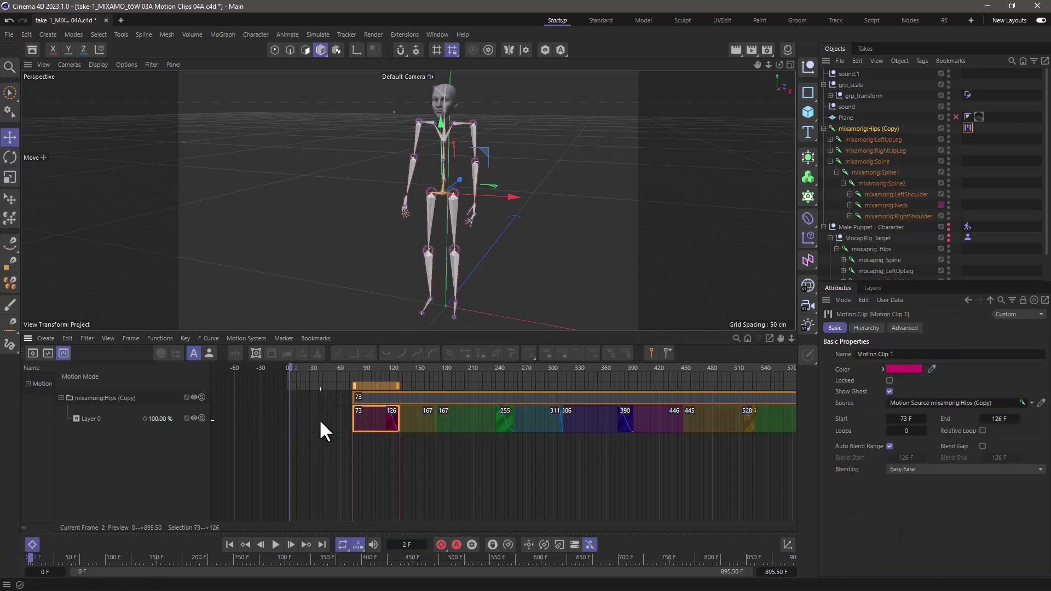
pyautogui.moveTo(360, 425); pyautogui.dragTo(484, 418)
pyautogui.hscroll(3, 432, 447)
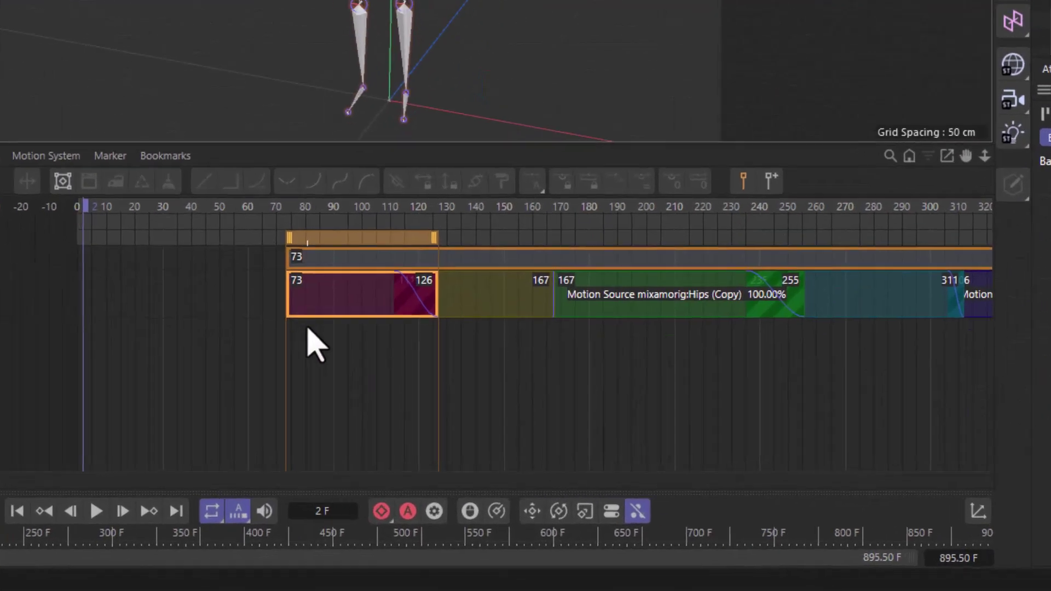
pyautogui.moveTo(399, 448); pyautogui.dragTo(664, 426)
pyautogui.moveTo(766, 305); pyautogui.dragTo(680, 299)
pyautogui.moveTo(458, 317); pyautogui.dragTo(840, 319)
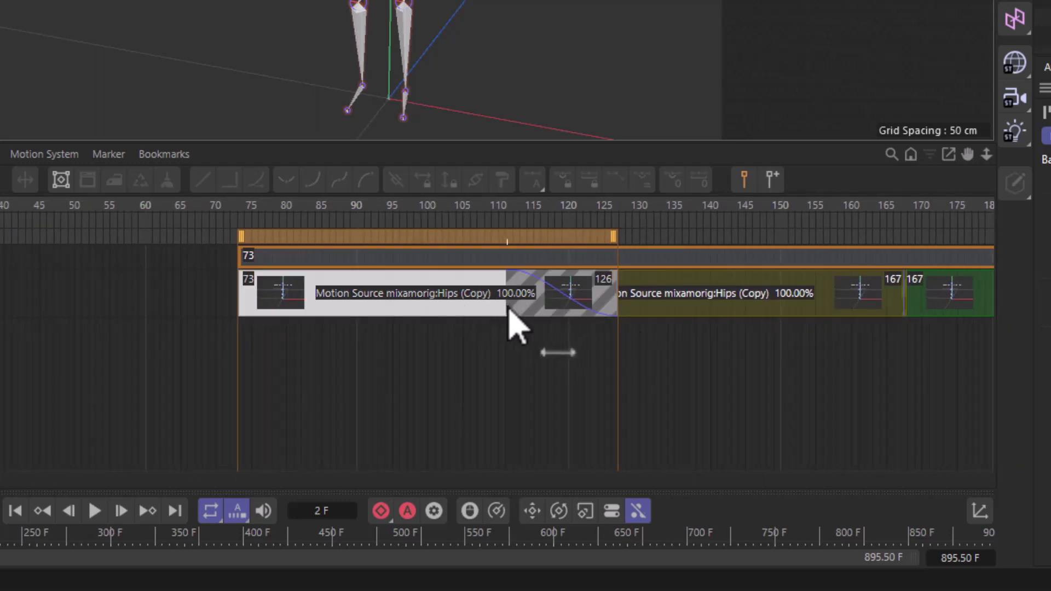
pyautogui.moveTo(513, 298); pyautogui.dragTo(564, 249)
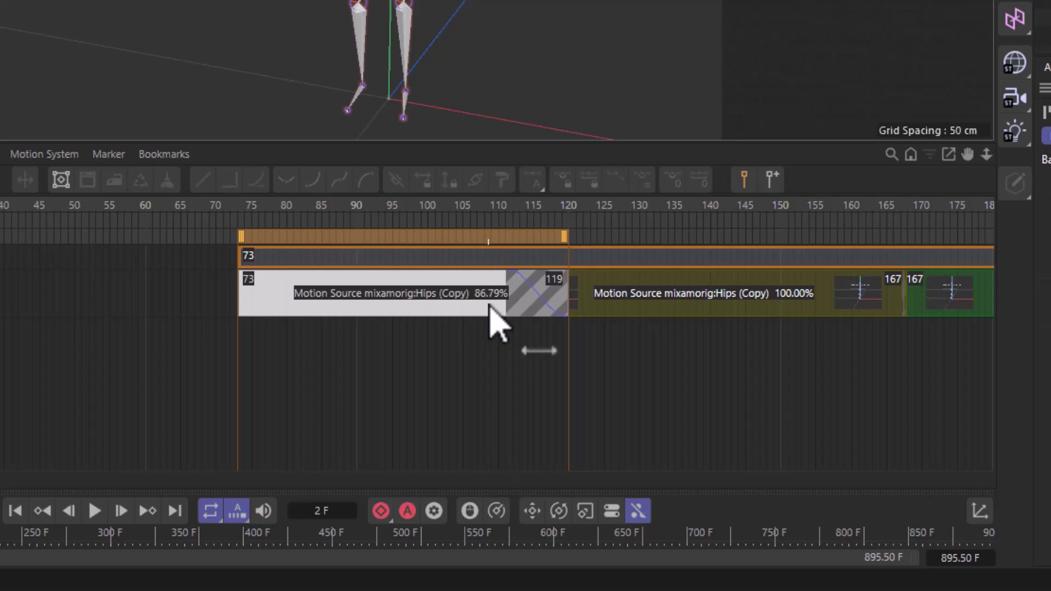
pyautogui.hotkey('ctrl', 'z')
pyautogui.moveTo(616, 241); pyautogui.dragTo(738, 242)
pyautogui.hotkey('ctrl', 'z')
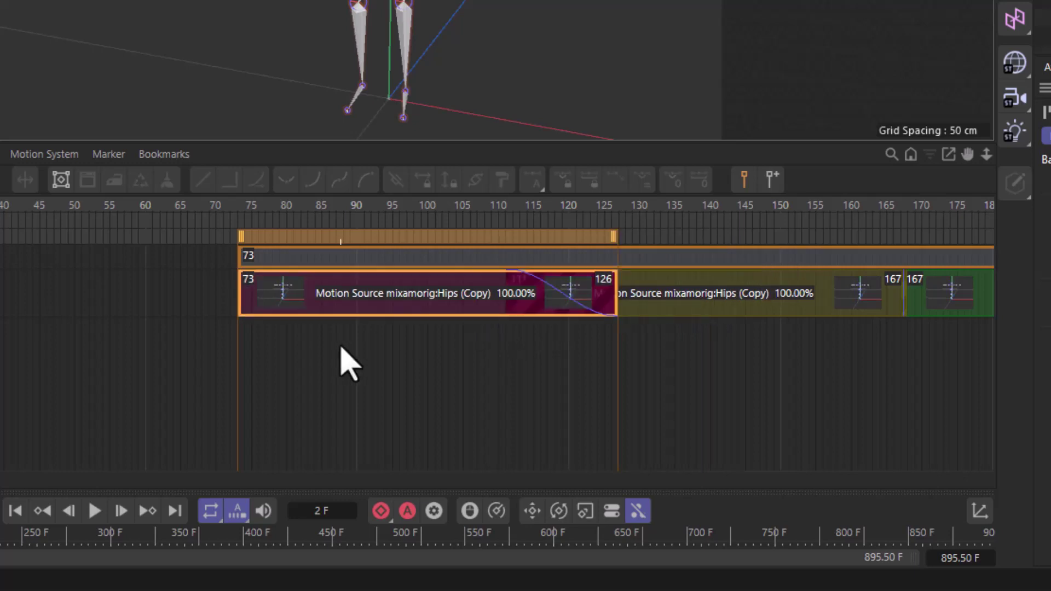
# Step: Extend the first motion clip's start back to frame 0
pyautogui.click(252, 314)
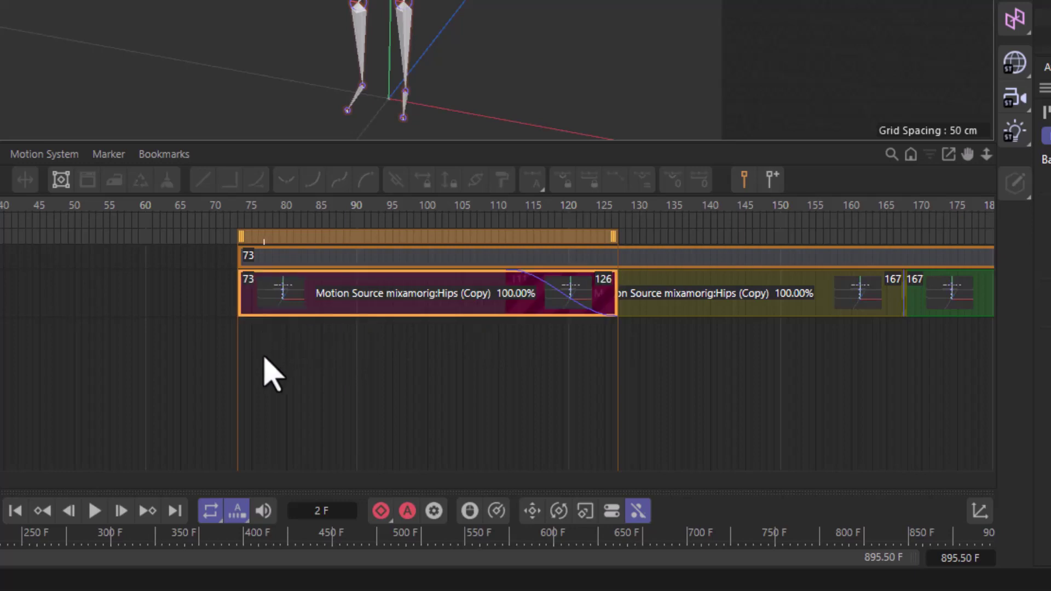
pyautogui.moveTo(274, 368); pyautogui.dragTo(534, 370, button='middle')
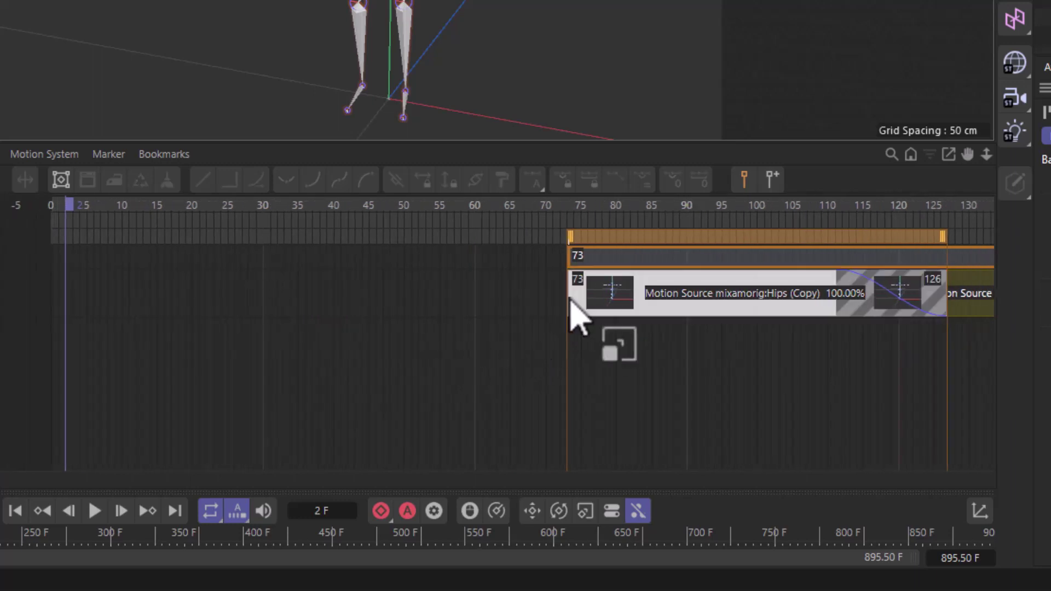
pyautogui.moveTo(570, 301); pyautogui.dragTo(514, 326)
pyautogui.hotkey('ctrl', 'z')
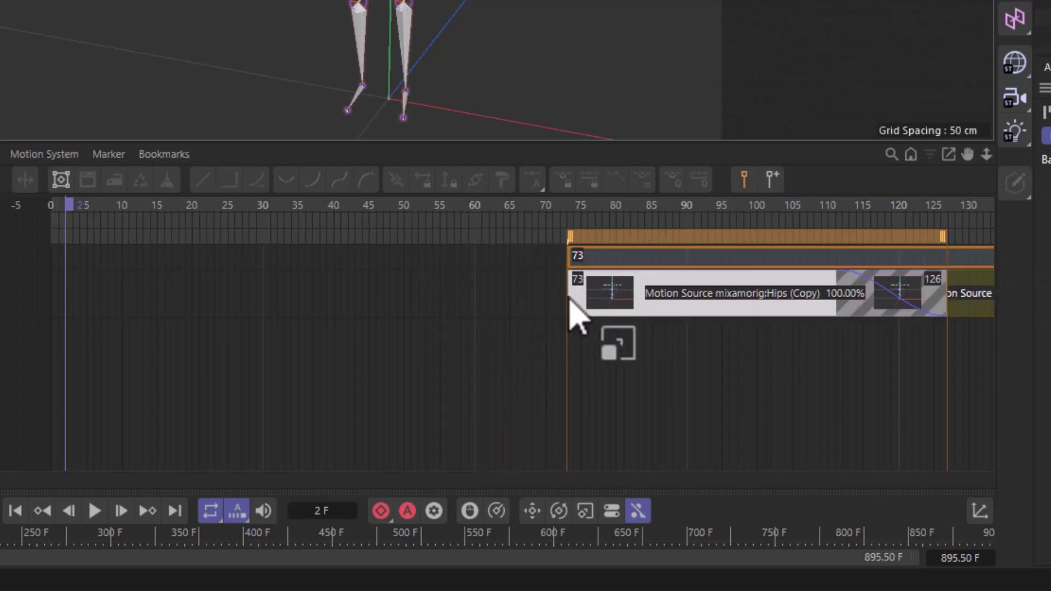
pyautogui.moveTo(568, 303); pyautogui.dragTo(53, 304)
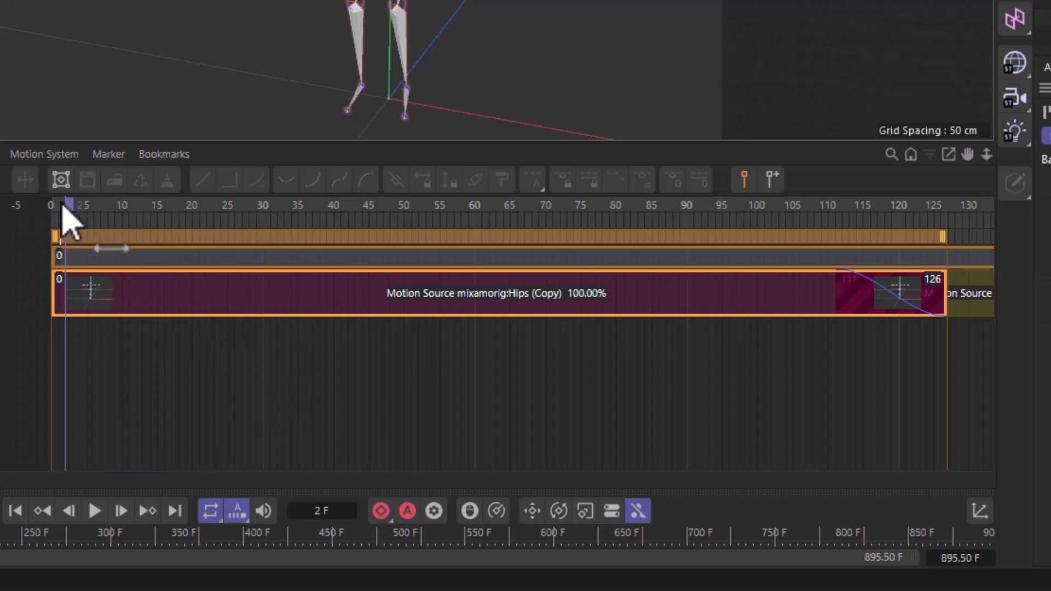
# Step: Preview the opening motion from the first frame and reselect the extended clip
pyautogui.hotkey('shift', 'f')
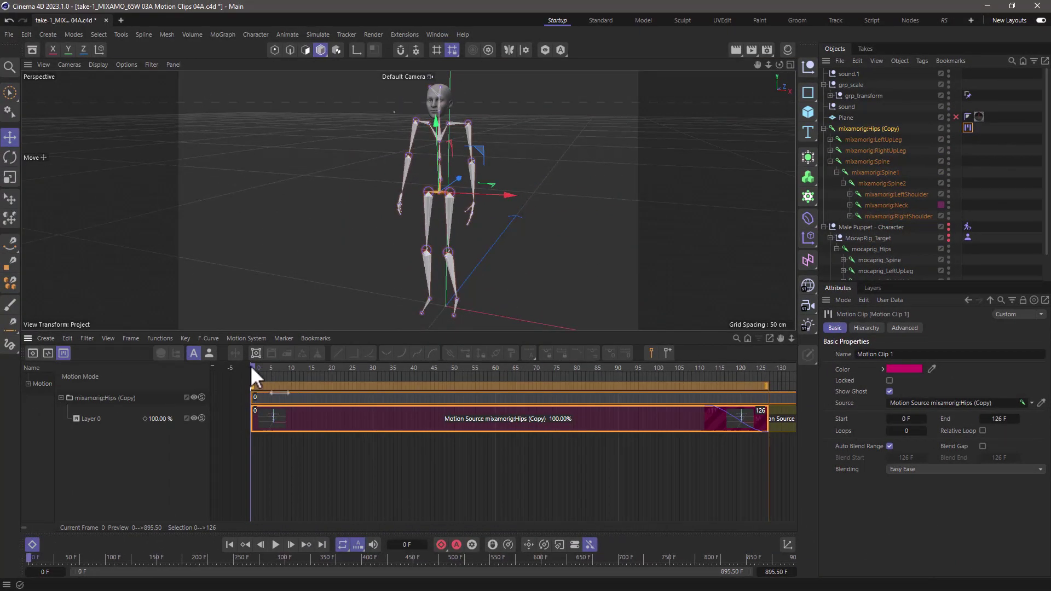
pyautogui.moveTo(252, 366); pyautogui.dragTo(310, 363)
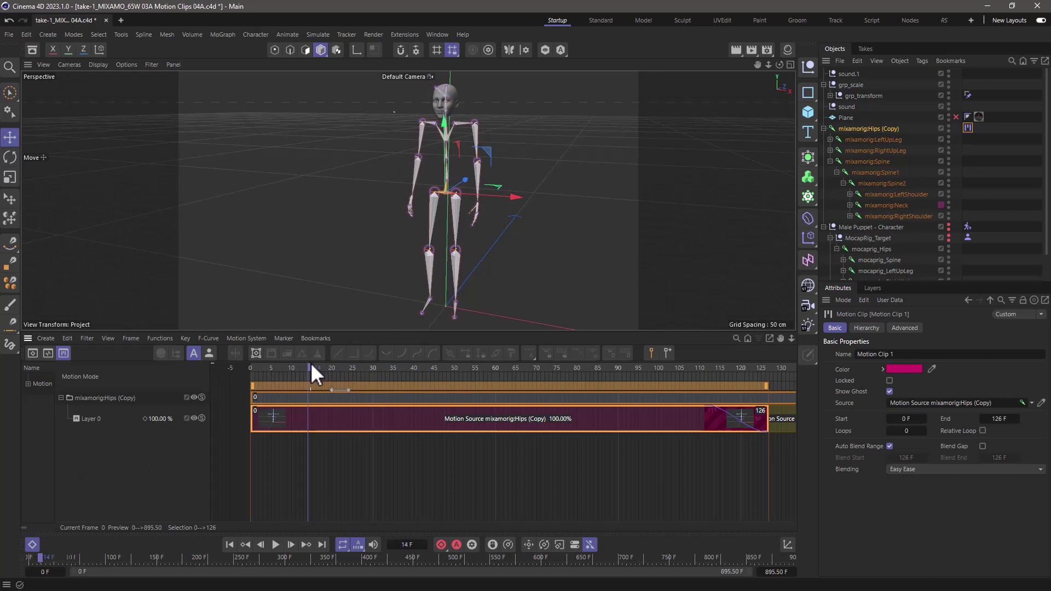
pyautogui.moveTo(311, 366)
pyautogui.mouseDown()
pyautogui.moveTo(741, 387)
pyautogui.moveTo(252, 374)
pyautogui.moveTo(294, 376)
pyautogui.mouseUp()
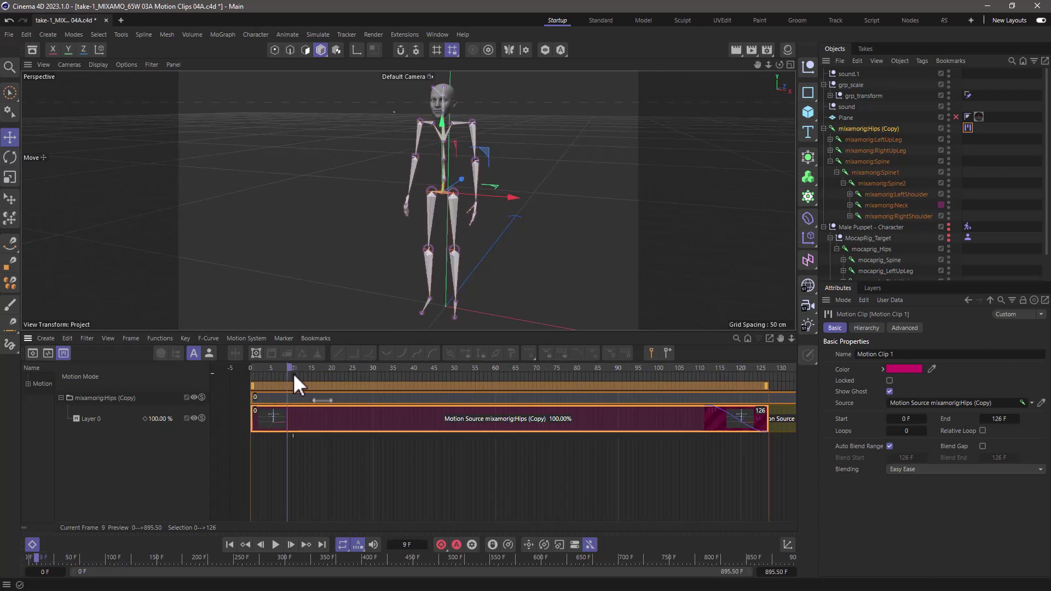
pyautogui.click(350, 428)
# Step: Cut the motion clip at frame 9 with Cut/Connect and select the 9–126 clip
pyautogui.rightClick(349, 420)
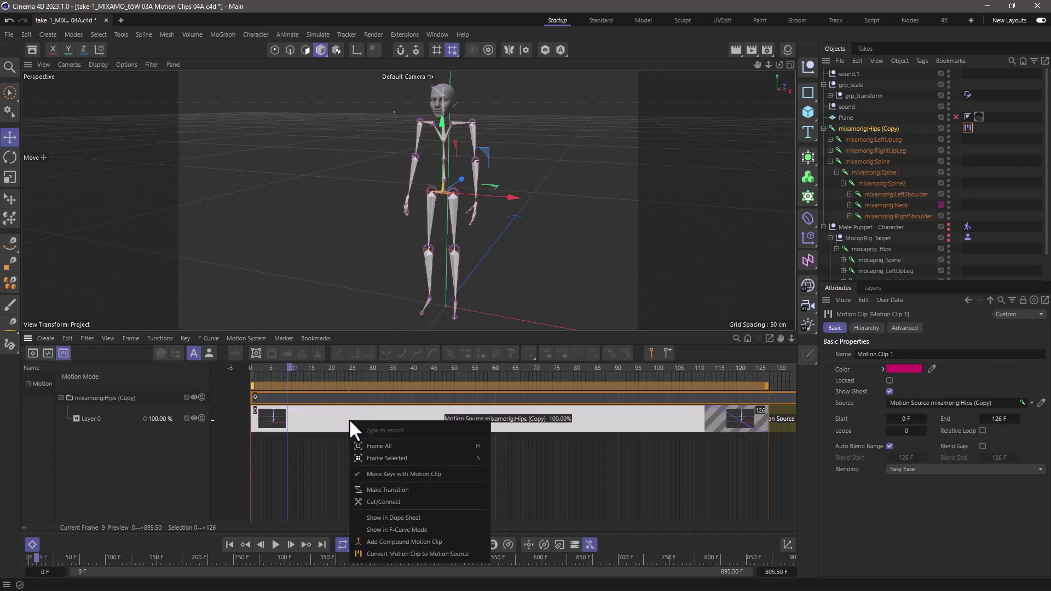
pyautogui.click(389, 502)
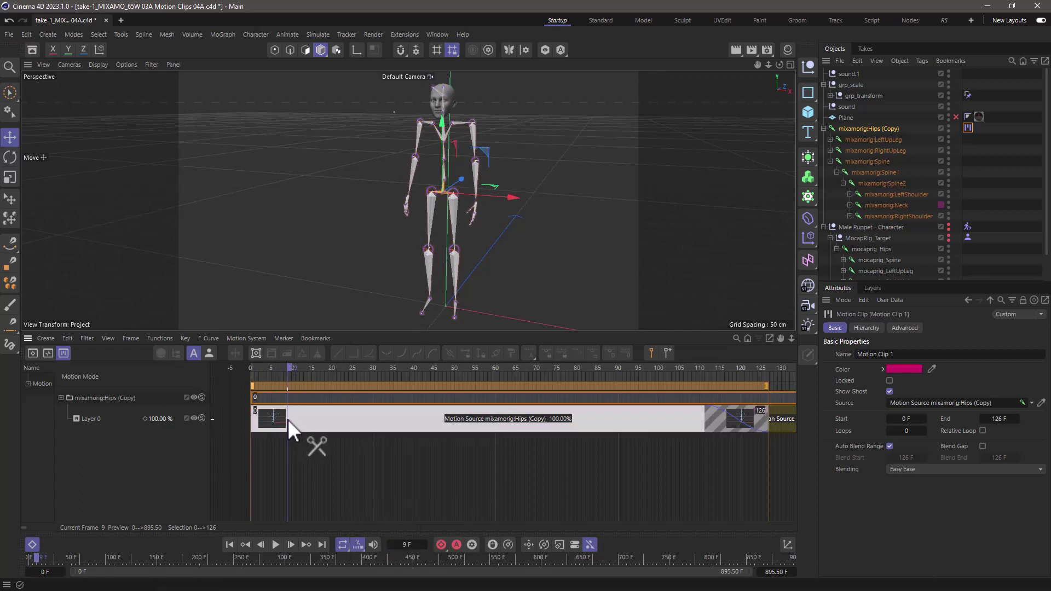
pyautogui.click(288, 420)
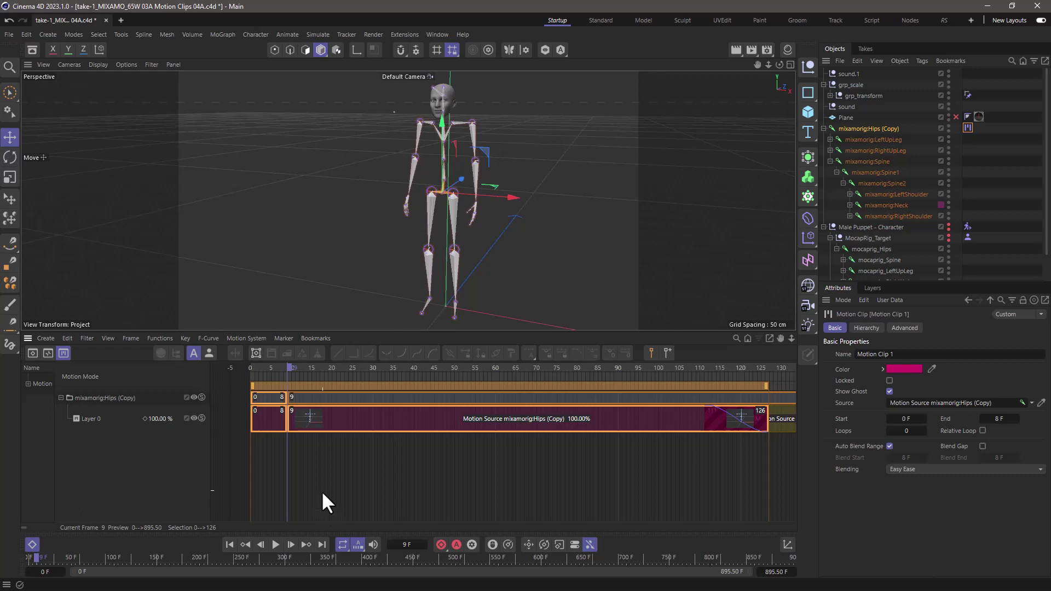
pyautogui.click(369, 413)
pyautogui.rightClick(370, 411)
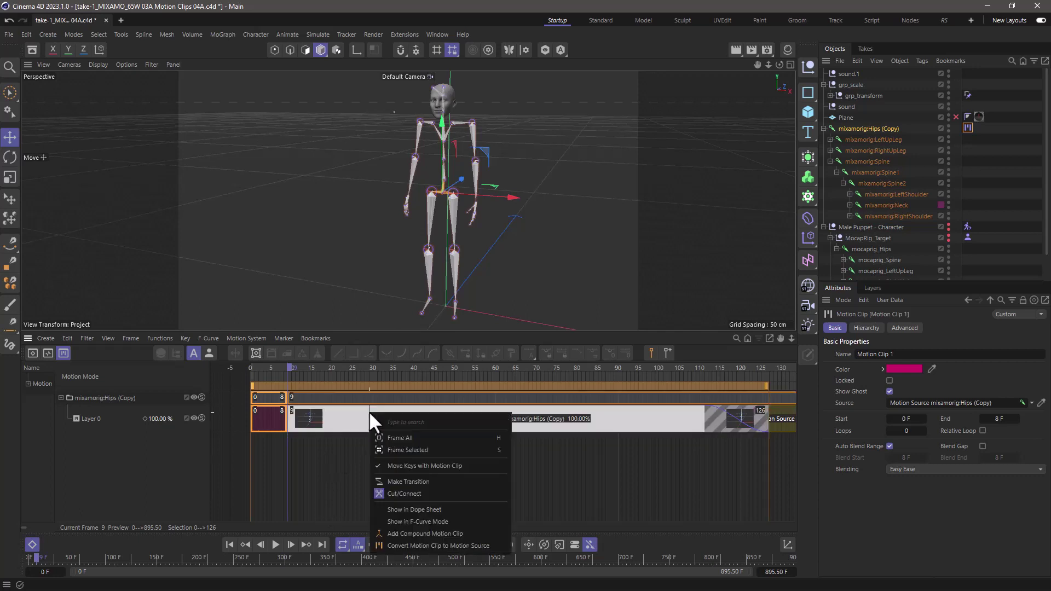
pyautogui.click(403, 493)
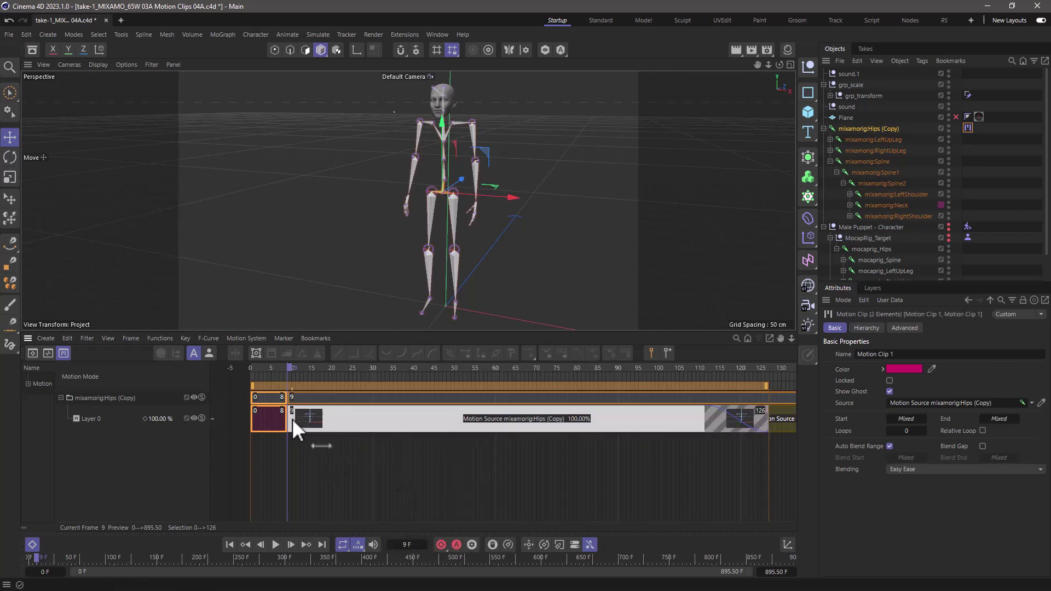
pyautogui.click(348, 422)
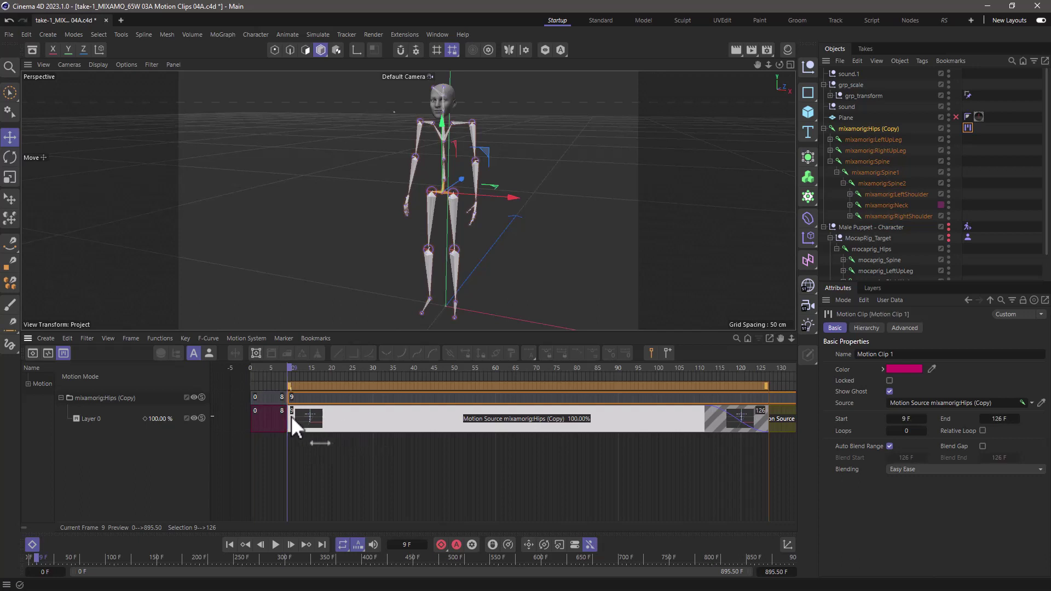
# Step: Trim the second clip's start so it begins at frame 60
pyautogui.moveTo(290, 416); pyautogui.dragTo(566, 370)
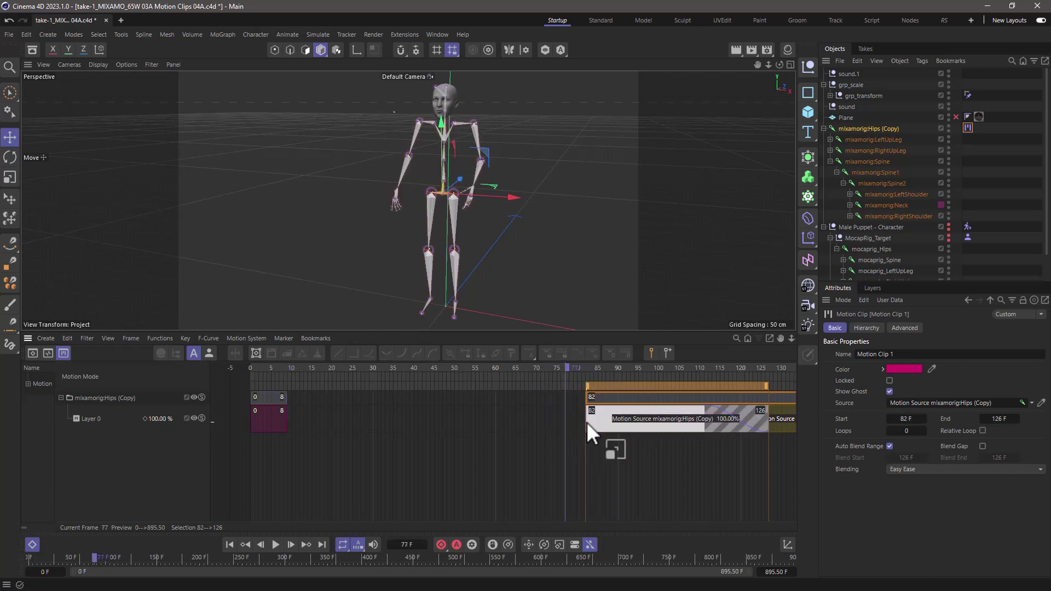
pyautogui.moveTo(585, 421); pyautogui.dragTo(518, 419)
pyautogui.moveTo(516, 365); pyautogui.dragTo(544, 375)
pyautogui.moveTo(520, 417); pyautogui.dragTo(496, 414)
pyautogui.moveTo(504, 363); pyautogui.dragTo(428, 377)
# Step: Select the short 0–8 clip and check the skeleton's pose at frame 0
pyautogui.click(274, 423)
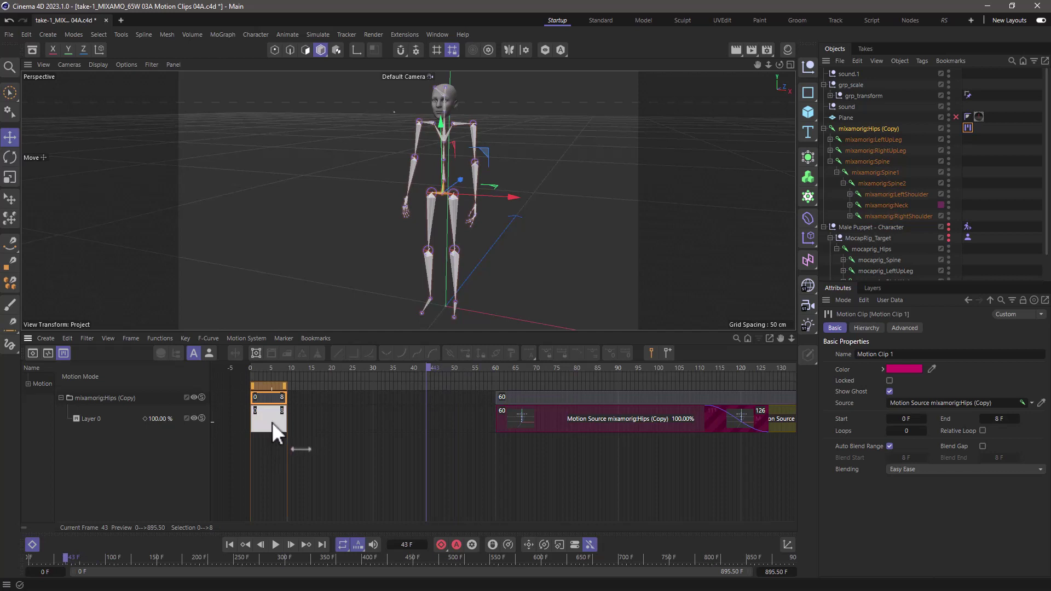
pyautogui.moveTo(278, 425); pyautogui.dragTo(412, 425, button='middle')
pyautogui.moveTo(461, 372); pyautogui.dragTo(417, 375)
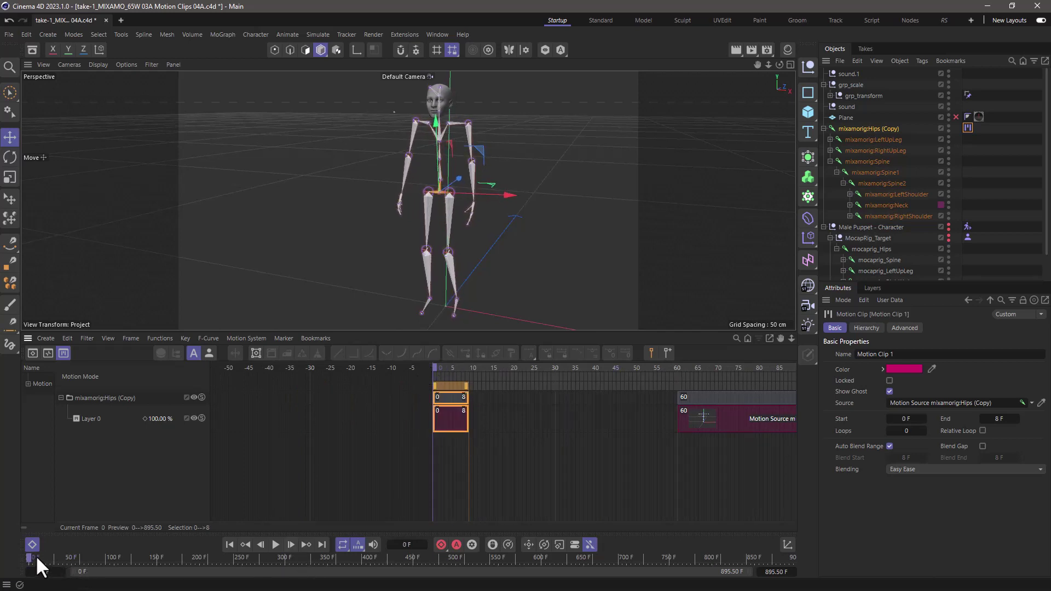
pyautogui.moveTo(35, 556); pyautogui.dragTo(23, 555)
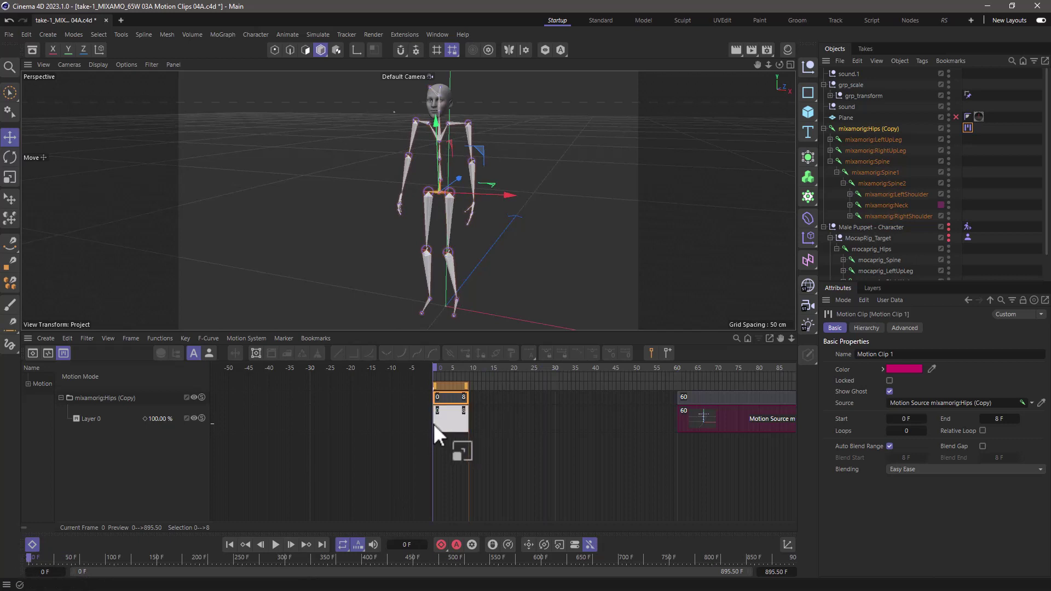
# Step: Adjust the short clip to span 0–12 F and return to frame 0 for the T-pose
pyautogui.moveTo(447, 388); pyautogui.dragTo(446, 414)
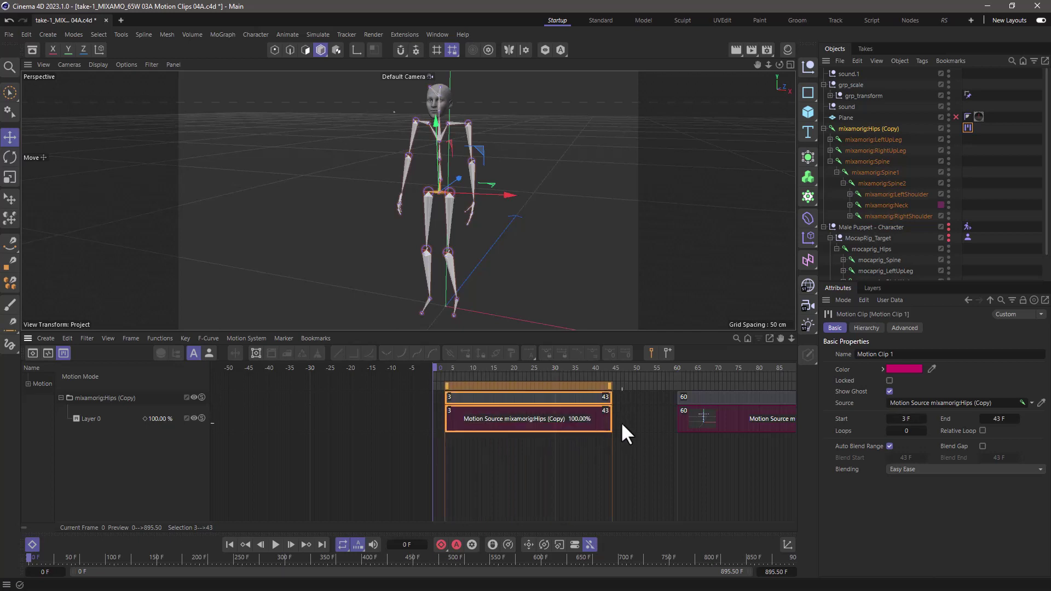
pyautogui.moveTo(611, 421); pyautogui.dragTo(274, 414)
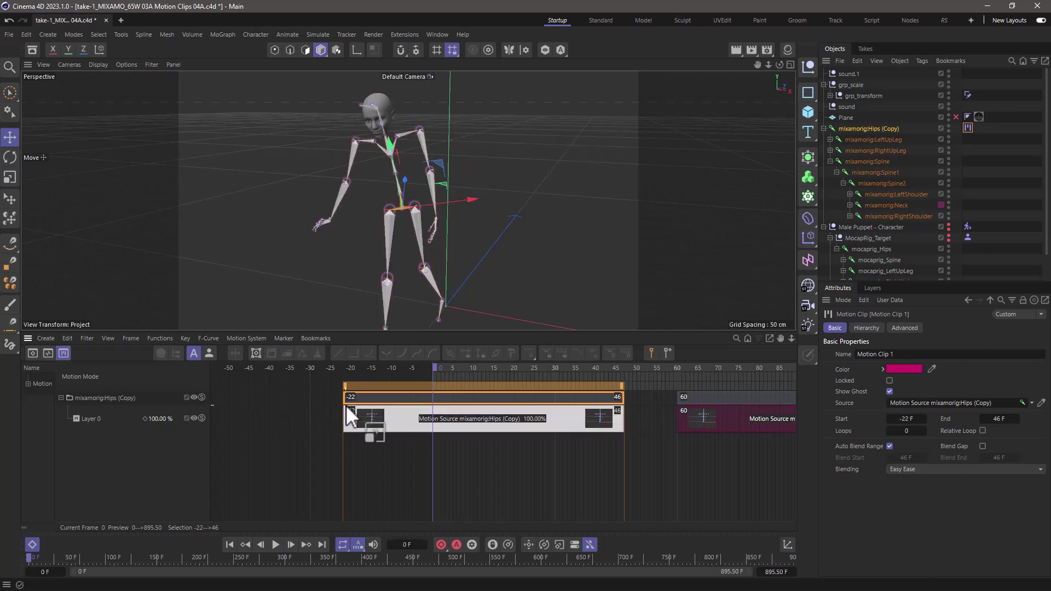
pyautogui.moveTo(624, 417); pyautogui.dragTo(458, 369)
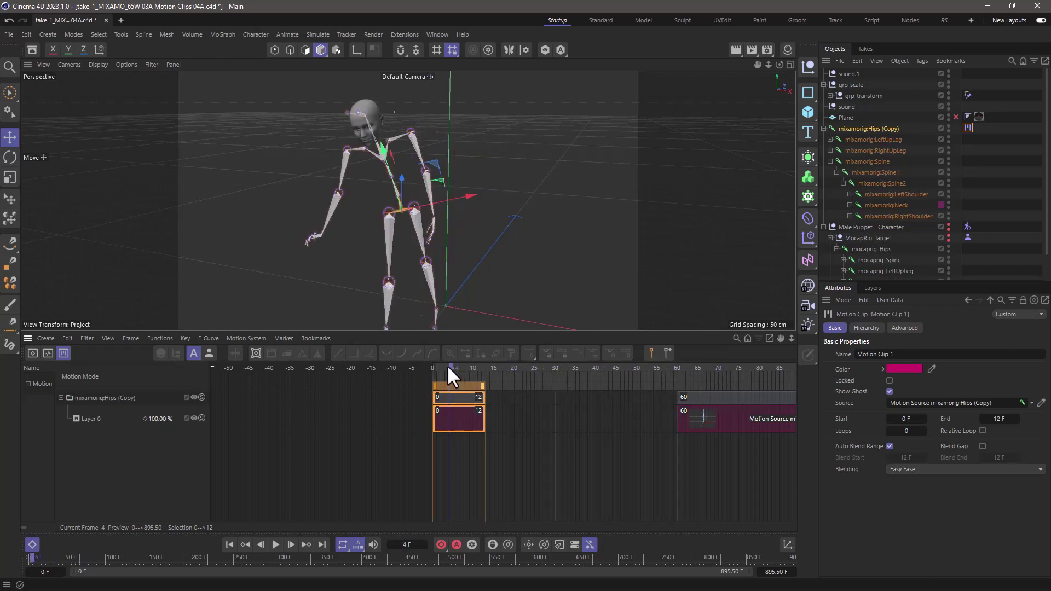
pyautogui.click(403, 366)
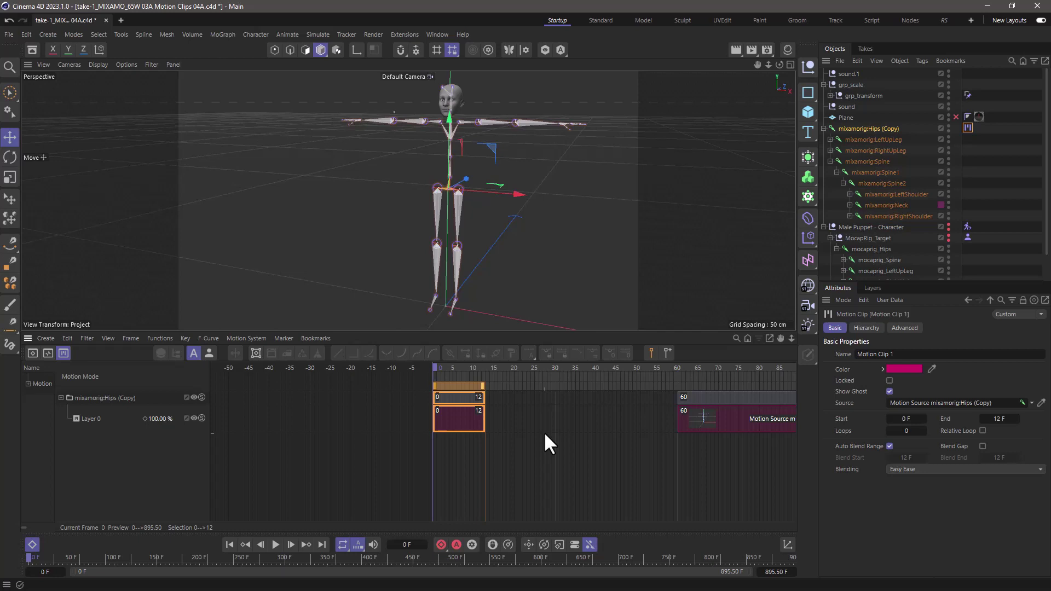
# Step: Save as version 06A, select mixamorig:Hips (Copy), fold Male Puppet - Character, and show Rigging Tags
pyautogui.hotkey('ctrl', 'alt', 's')
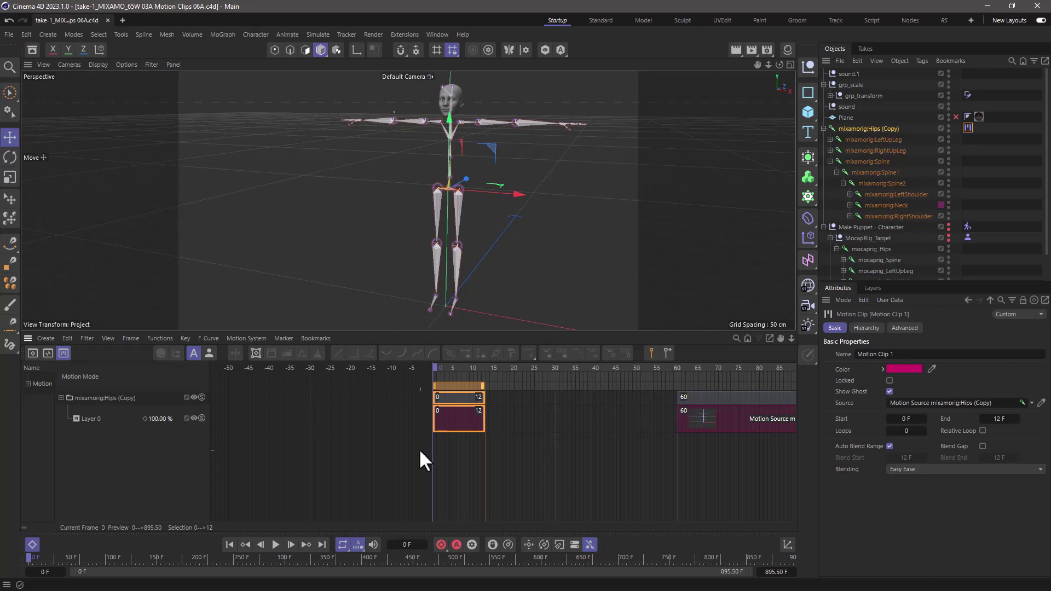
pyautogui.click(868, 128)
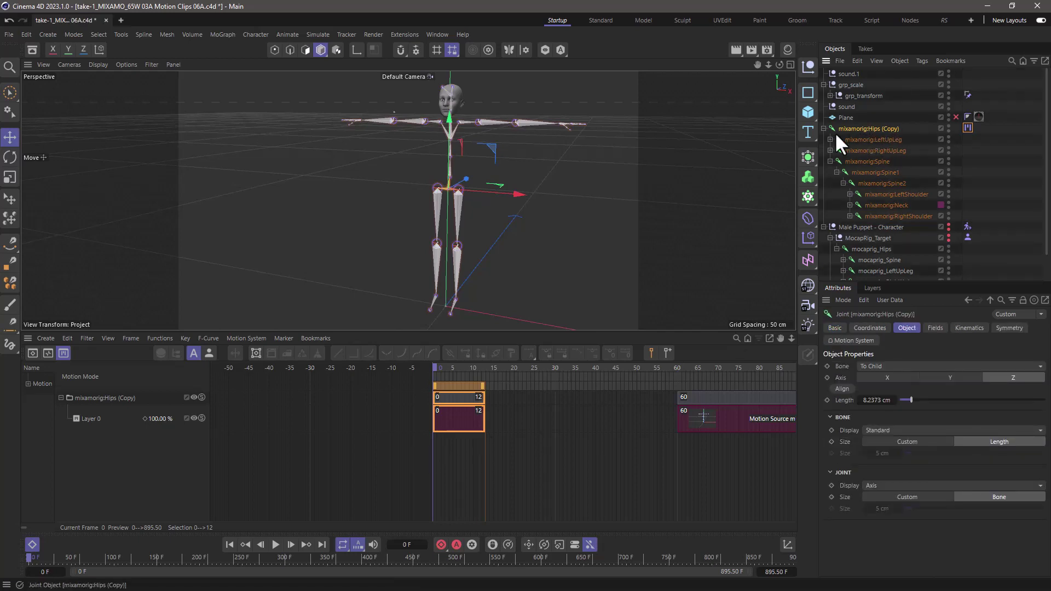
pyautogui.click(823, 227)
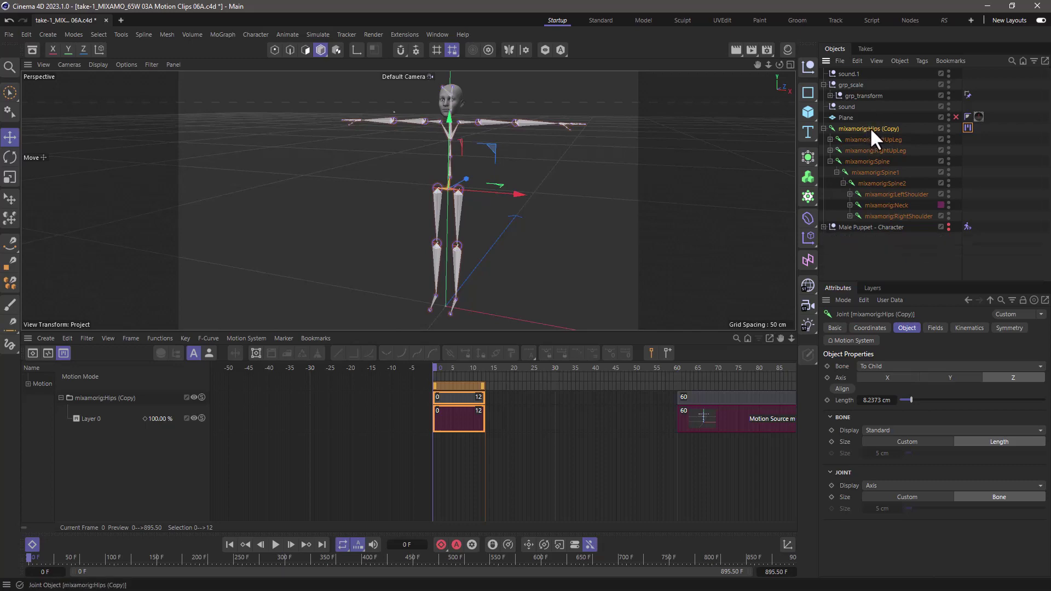
pyautogui.rightClick(869, 127)
pyautogui.moveTo(891, 157)
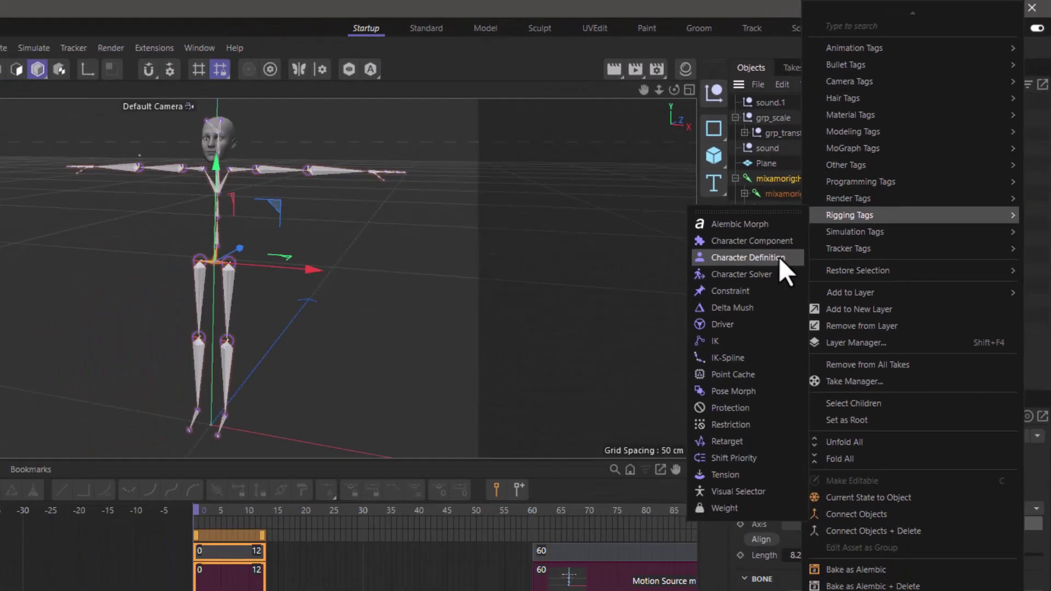
# Step: Add a Character Definition tag to the hips joint and extract its skeleton in the manager
pyautogui.click(730, 310)
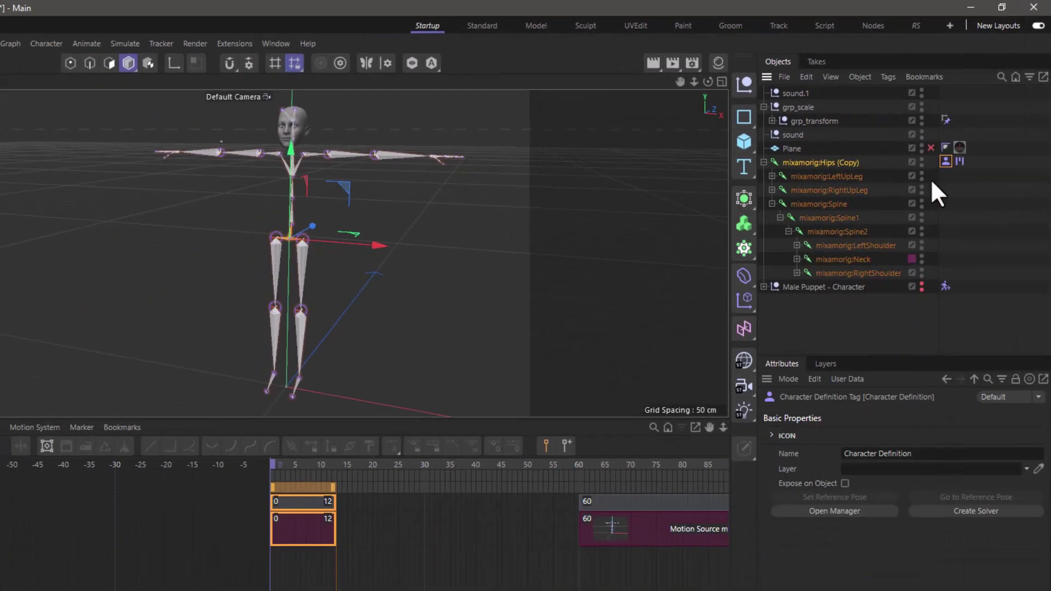
pyautogui.click(824, 511)
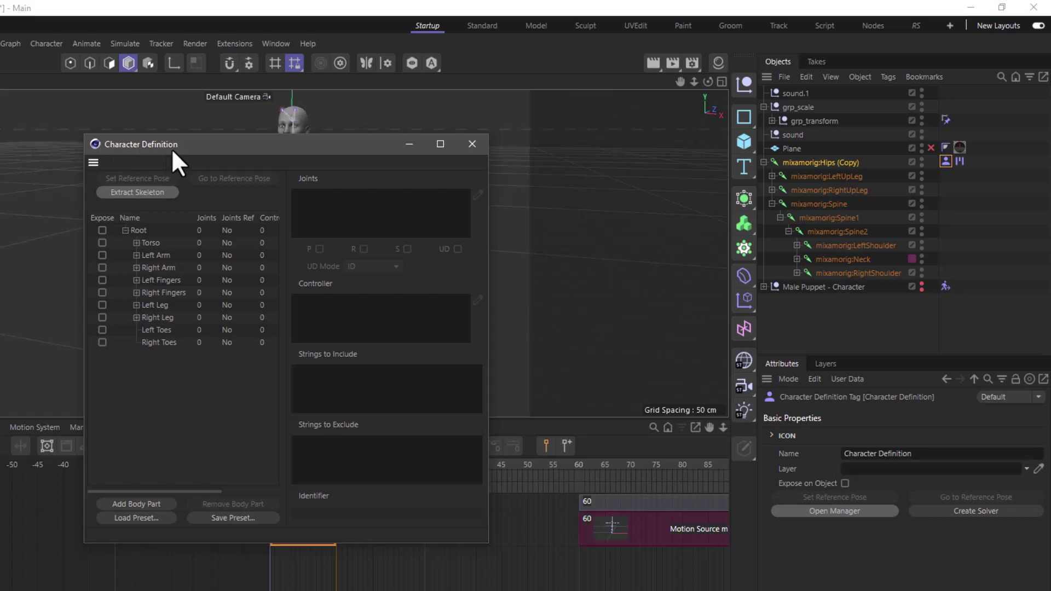
pyautogui.click(152, 192)
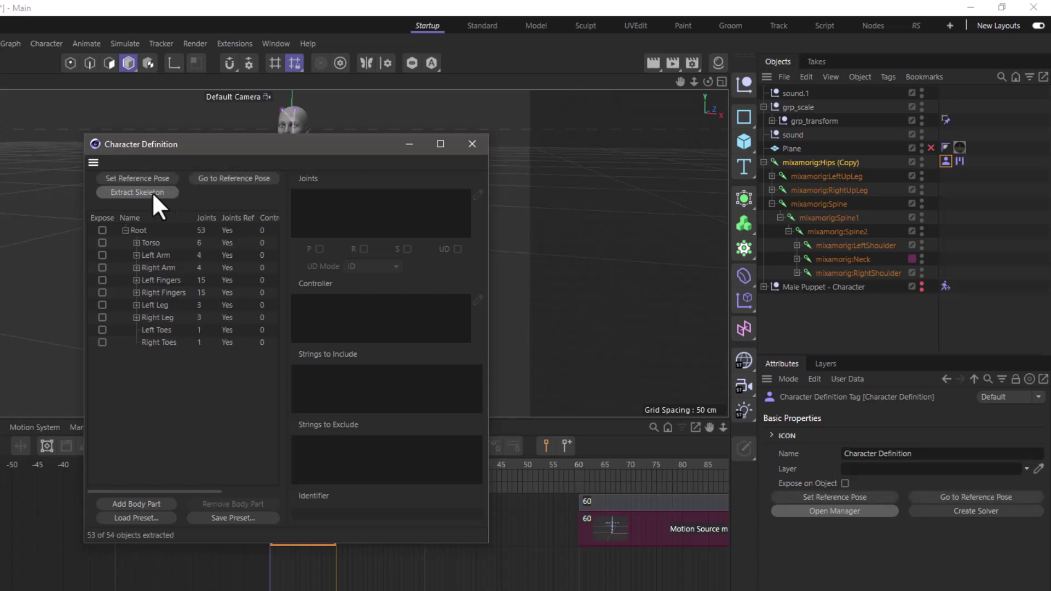
# Step: Review the Torso mappings for Hips, Spine and Neck, with Neck mapped to mixamorig:Neck
pyautogui.click(137, 242)
pyautogui.click(137, 242)
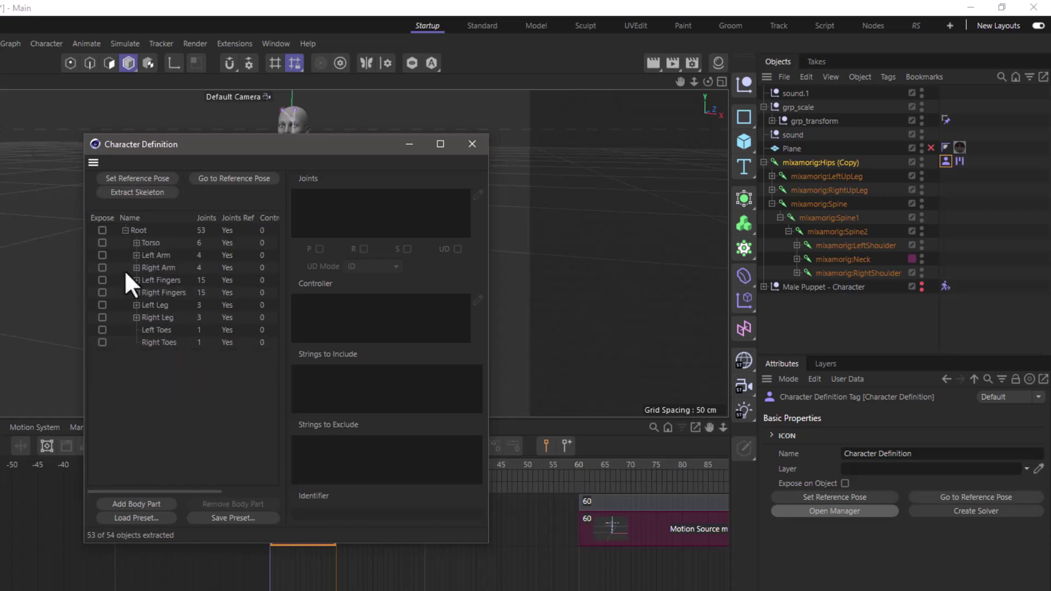
pyautogui.click(136, 243)
pyautogui.click(161, 255)
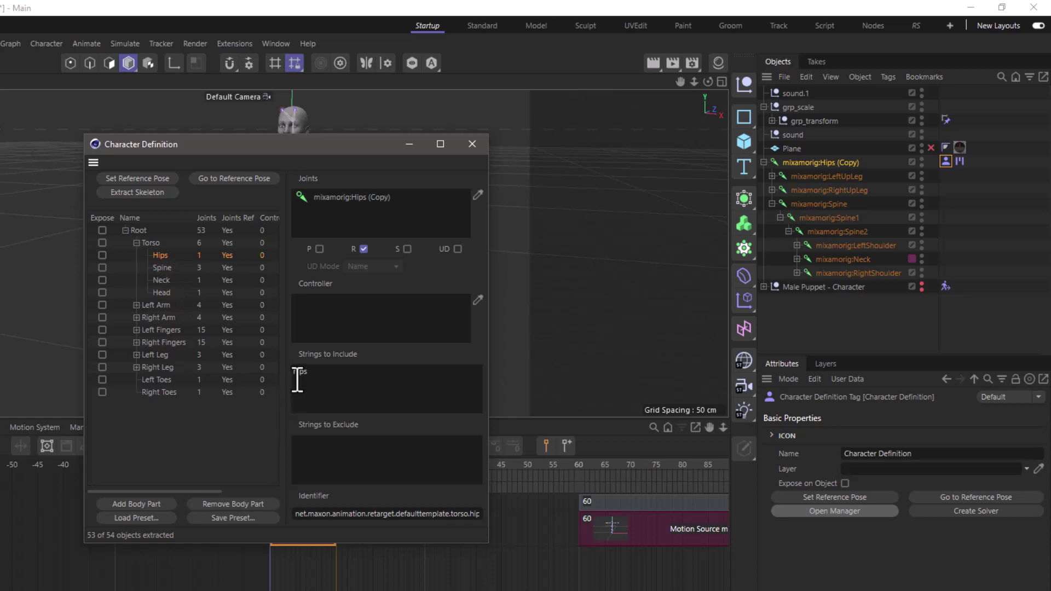
pyautogui.click(162, 268)
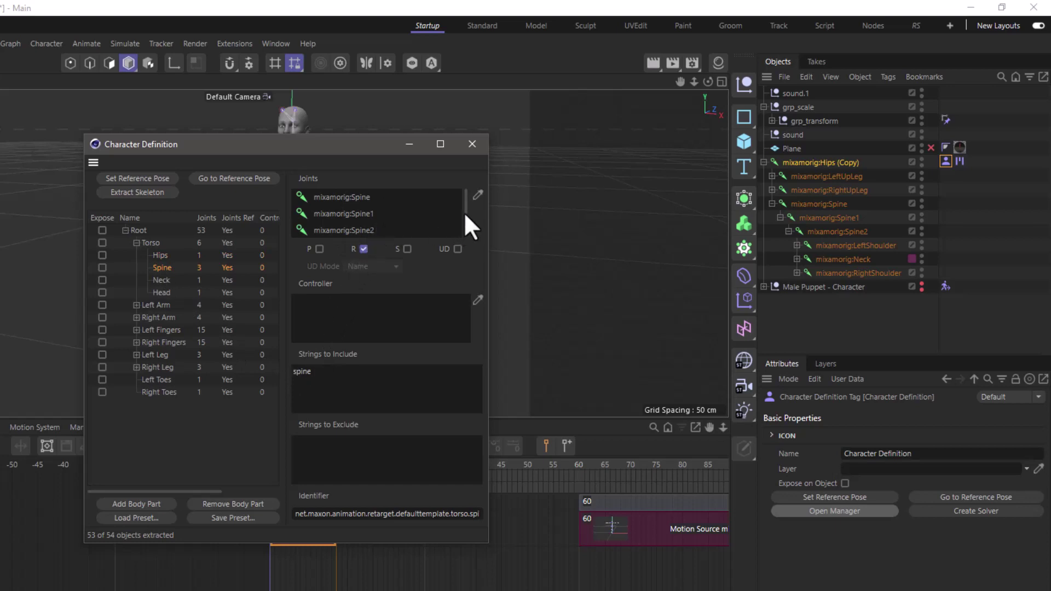
pyautogui.click(161, 279)
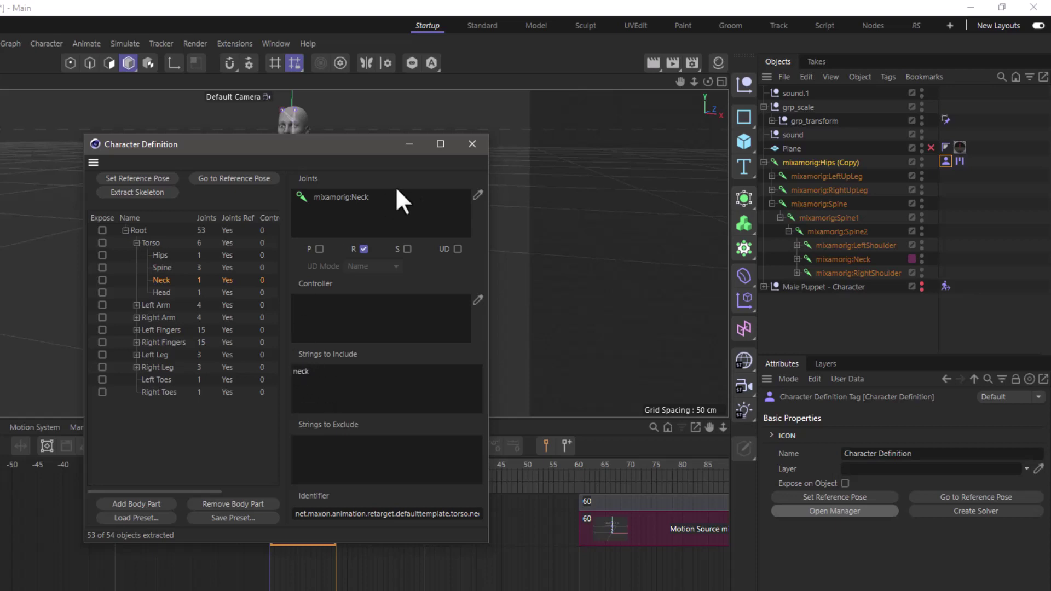
# Step: Close the manager and rename the Character Definition tag, typing 'Puppet'
pyautogui.click(471, 143)
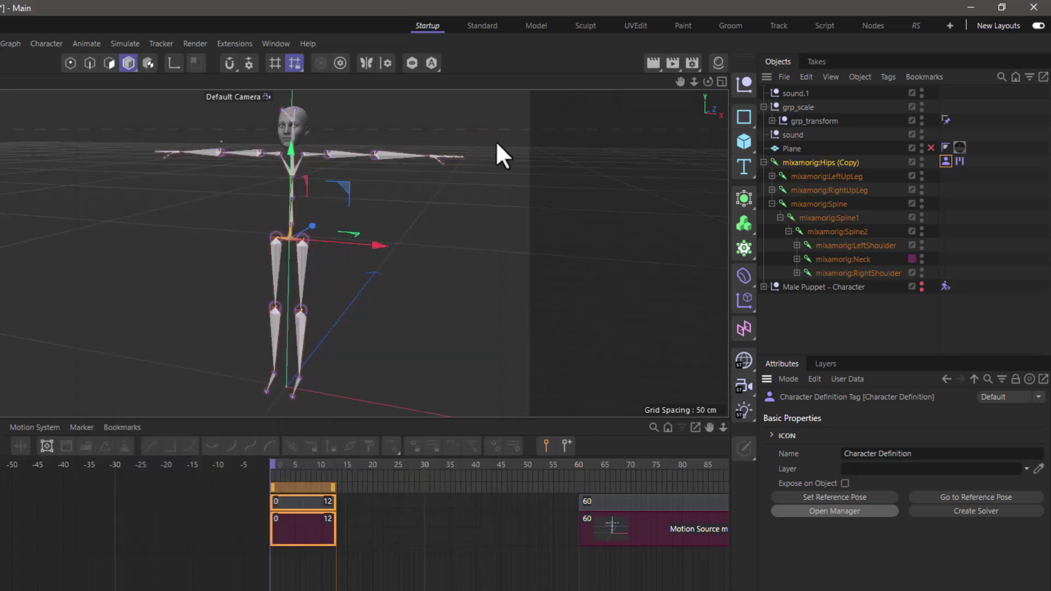
pyautogui.click(946, 161)
pyautogui.click(932, 458)
pyautogui.write('Puppet')
pyautogui.click(876, 340)
# Step: Collapse the Hips hierarchy, make Male Puppet - Character visible, and select its Character Solver tag
pyautogui.click(763, 162)
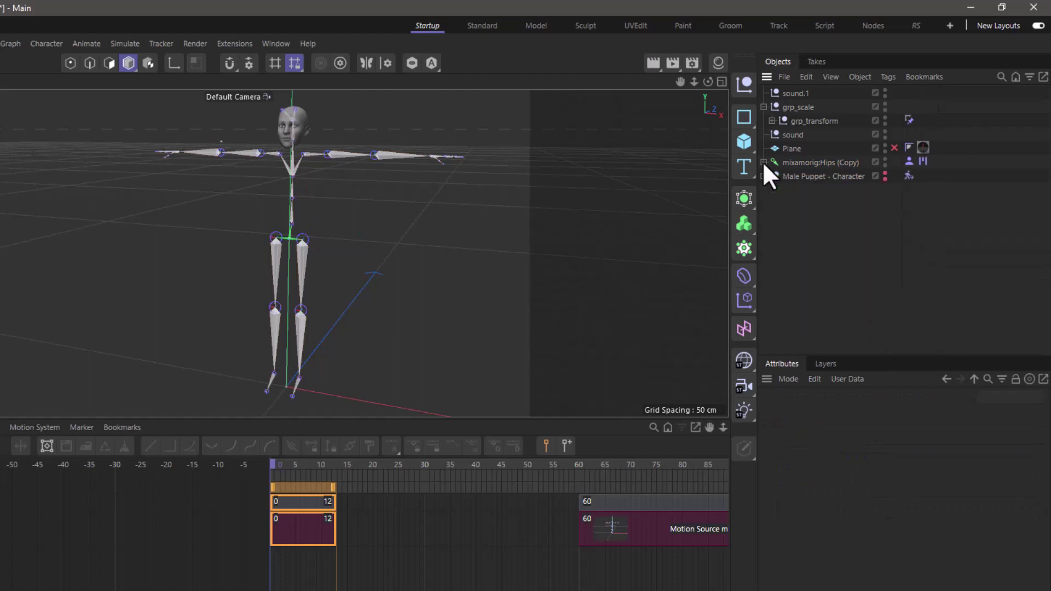
pyautogui.click(763, 175)
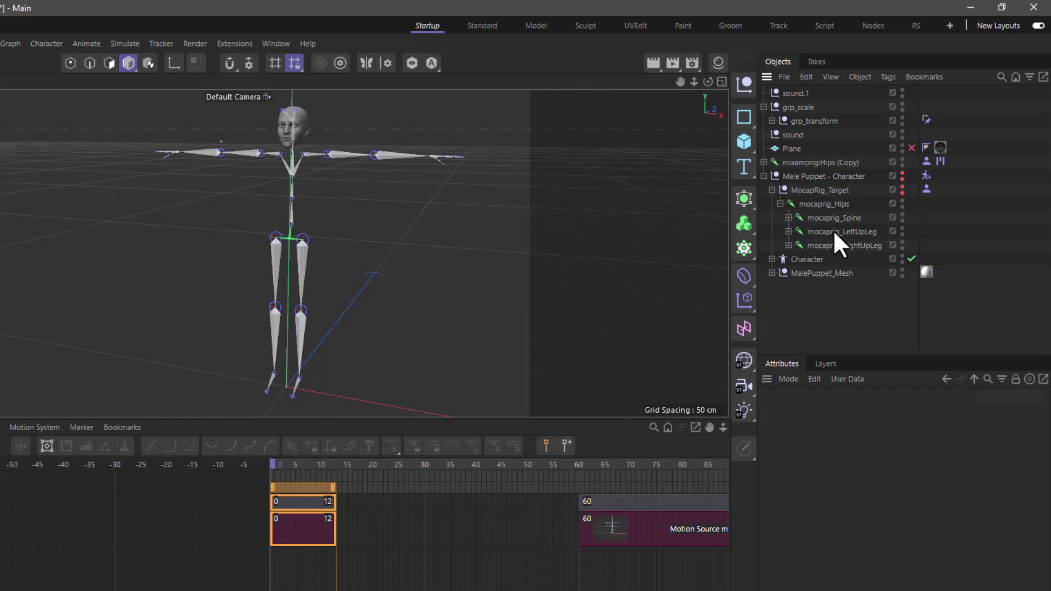
pyautogui.click(902, 173)
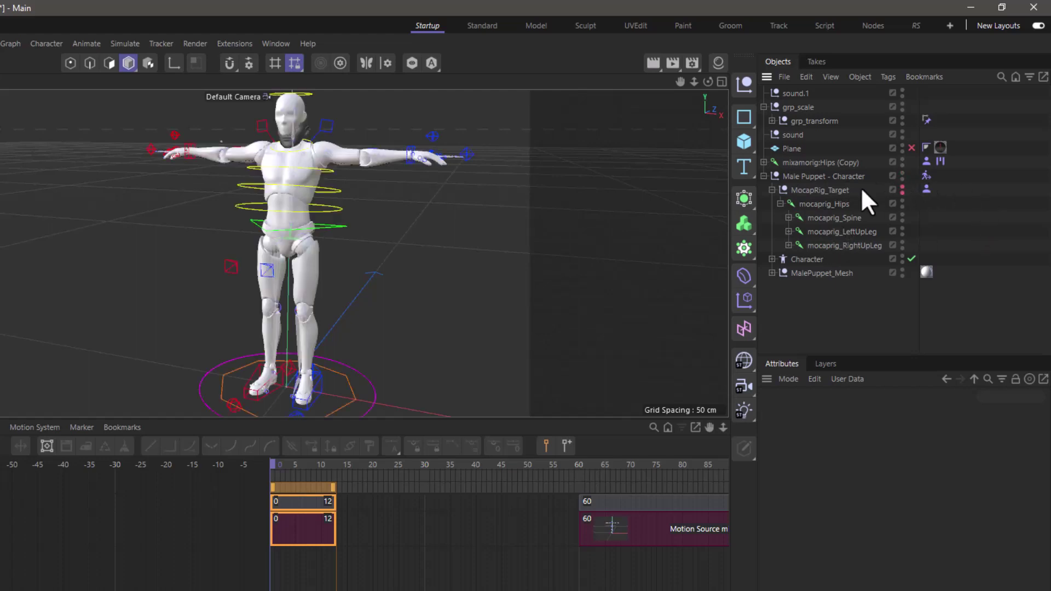
pyautogui.click(925, 175)
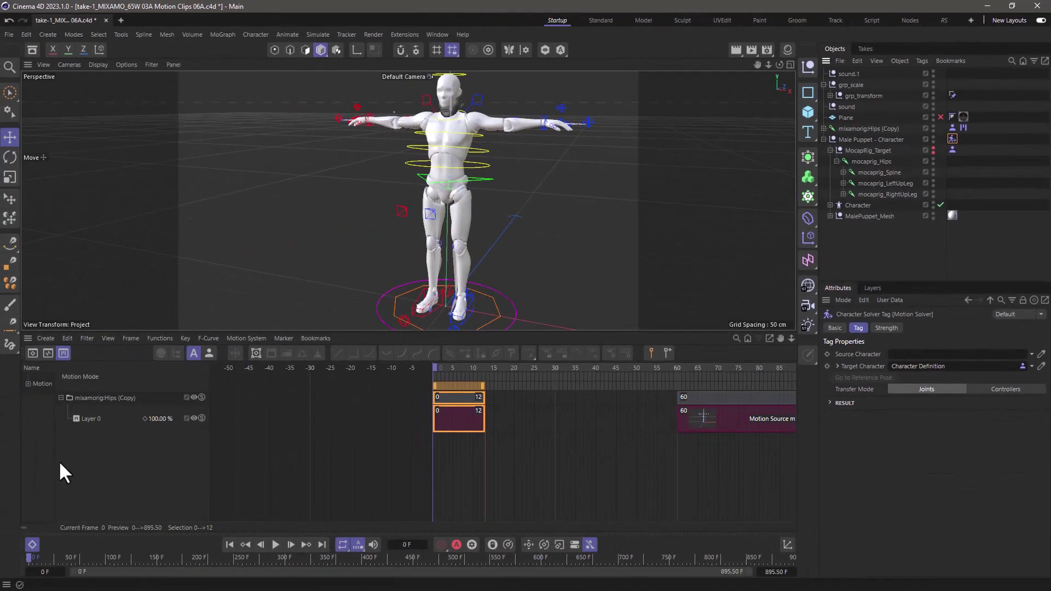
# Step: Set the Rokoko mocap definition as the Solver's Source Character and preview frames 136 and 181
pyautogui.click(32, 545)
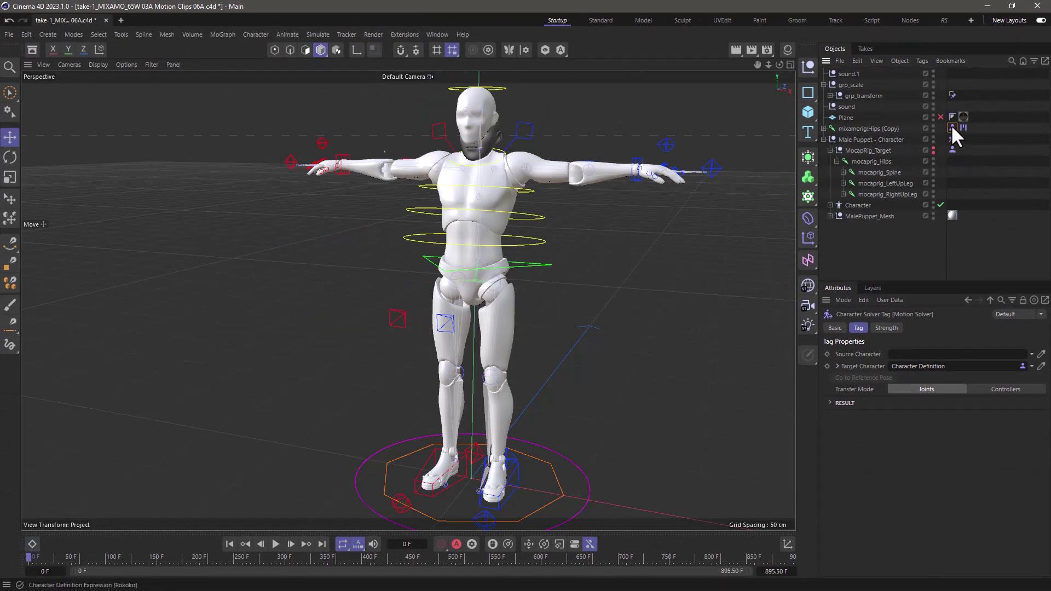
pyautogui.moveTo(952, 126); pyautogui.dragTo(929, 353)
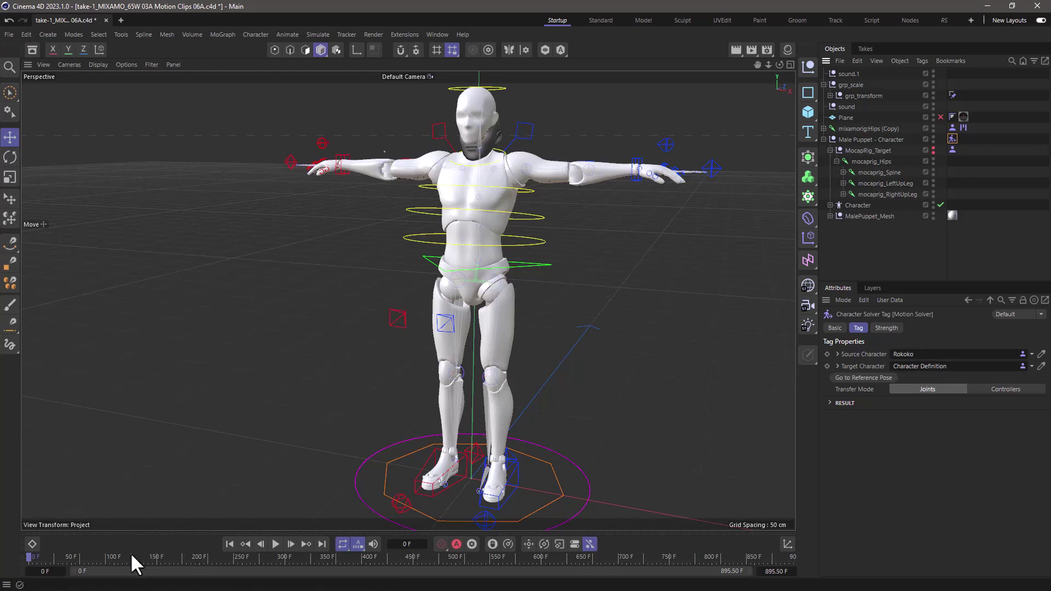
pyautogui.moveTo(132, 553); pyautogui.dragTo(254, 560)
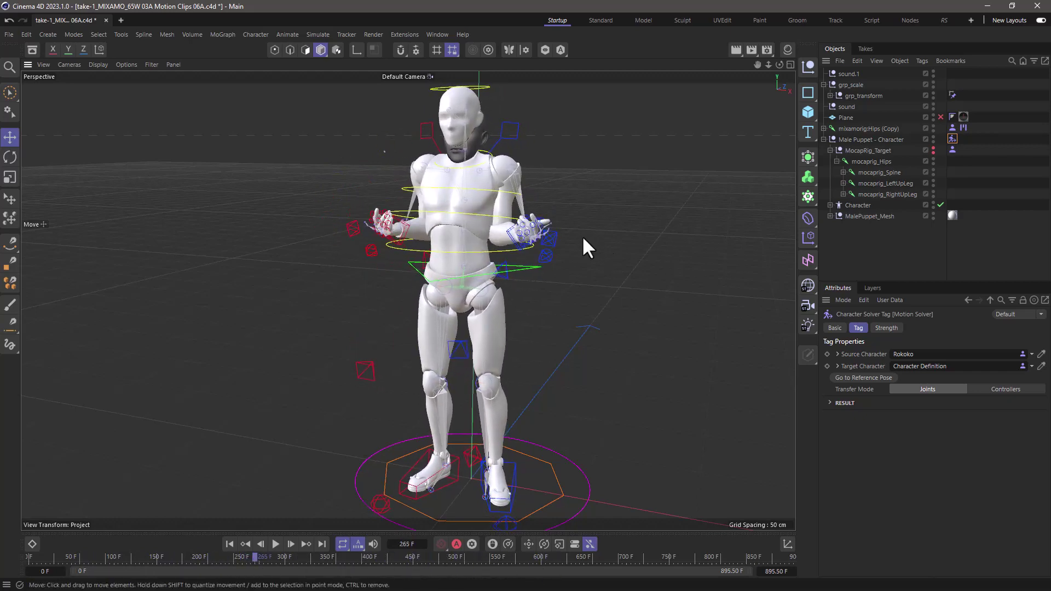
pyautogui.scroll(5, 562, 229)
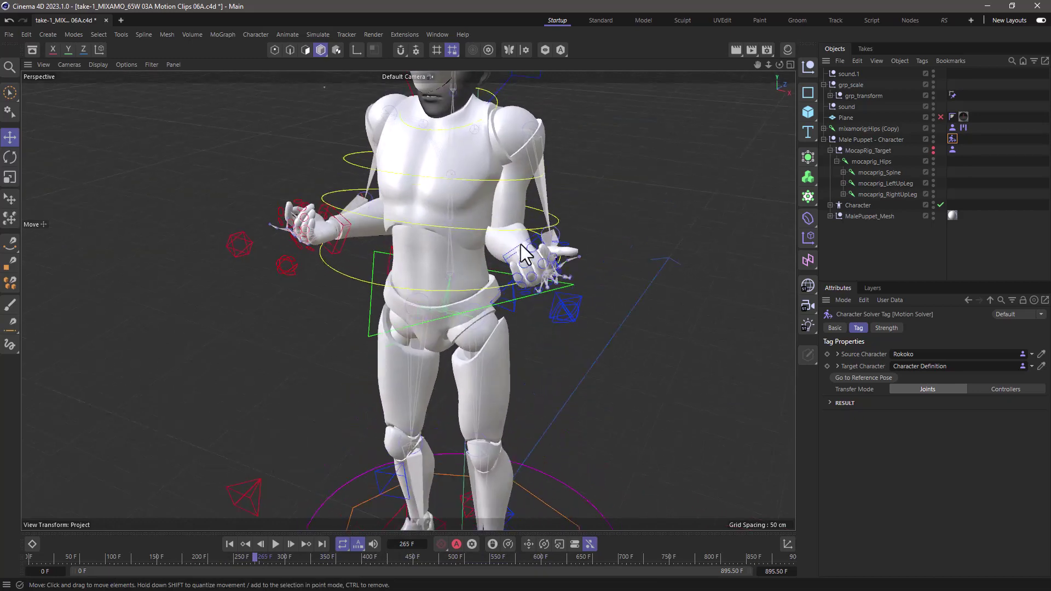
pyautogui.moveTo(255, 556); pyautogui.dragTo(25, 556)
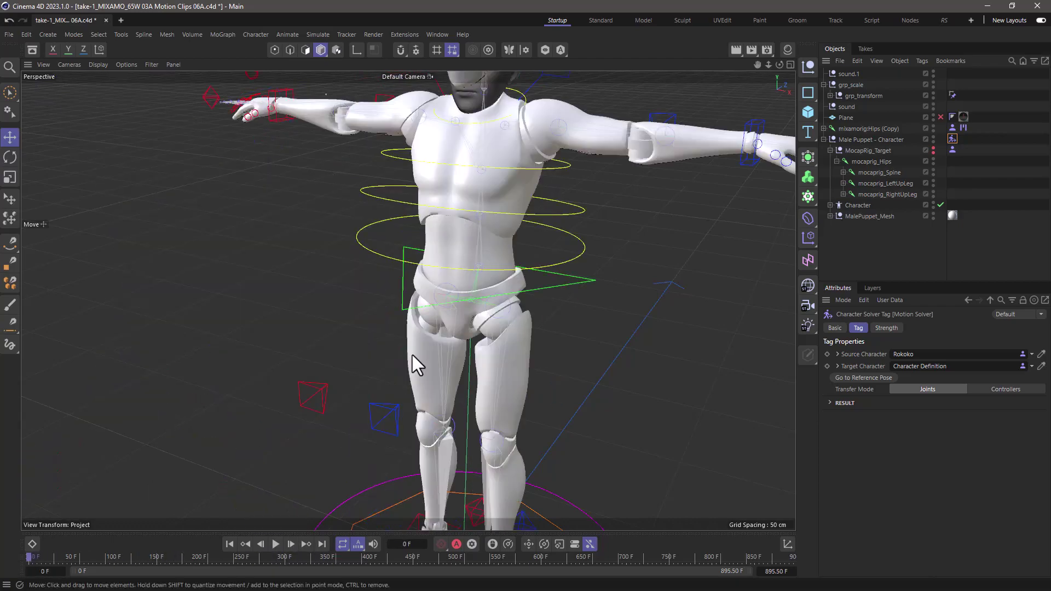
pyautogui.scroll(-6, 438, 329)
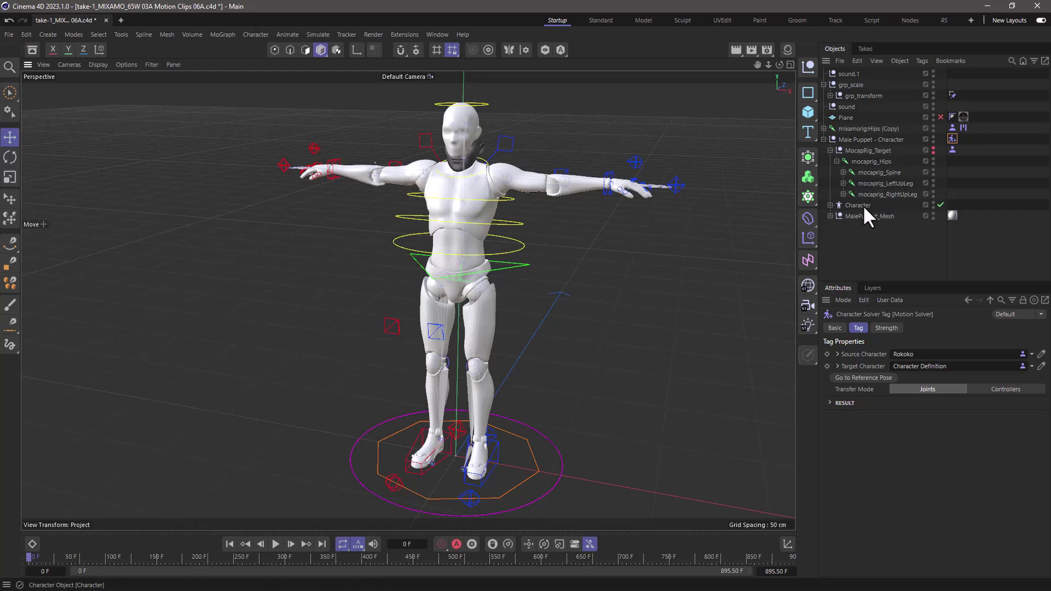
# Step: Select the puppet's Character control rig object and delete it
pyautogui.click(831, 206)
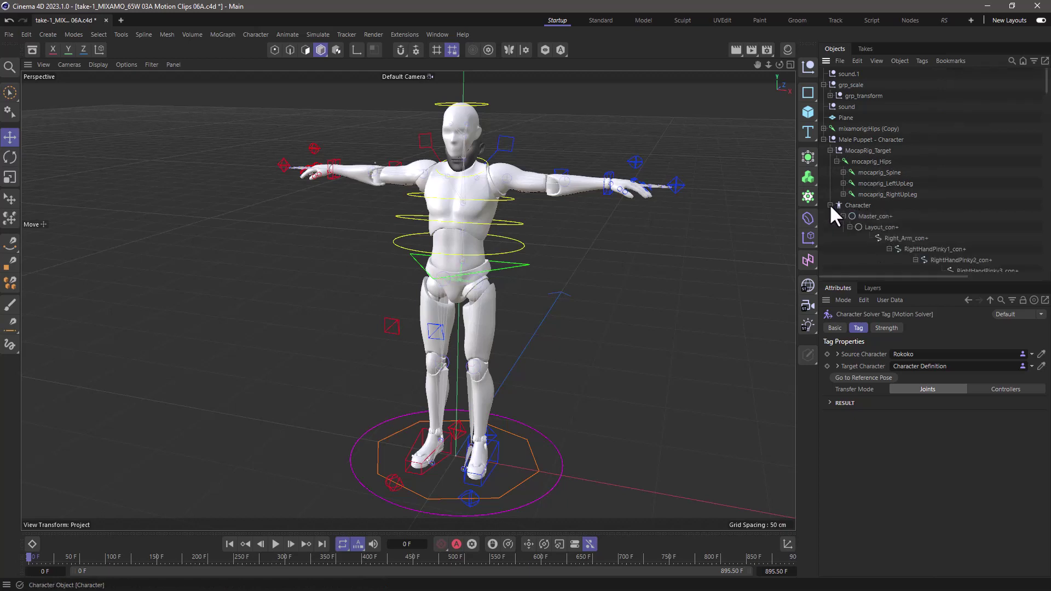
pyautogui.click(857, 206)
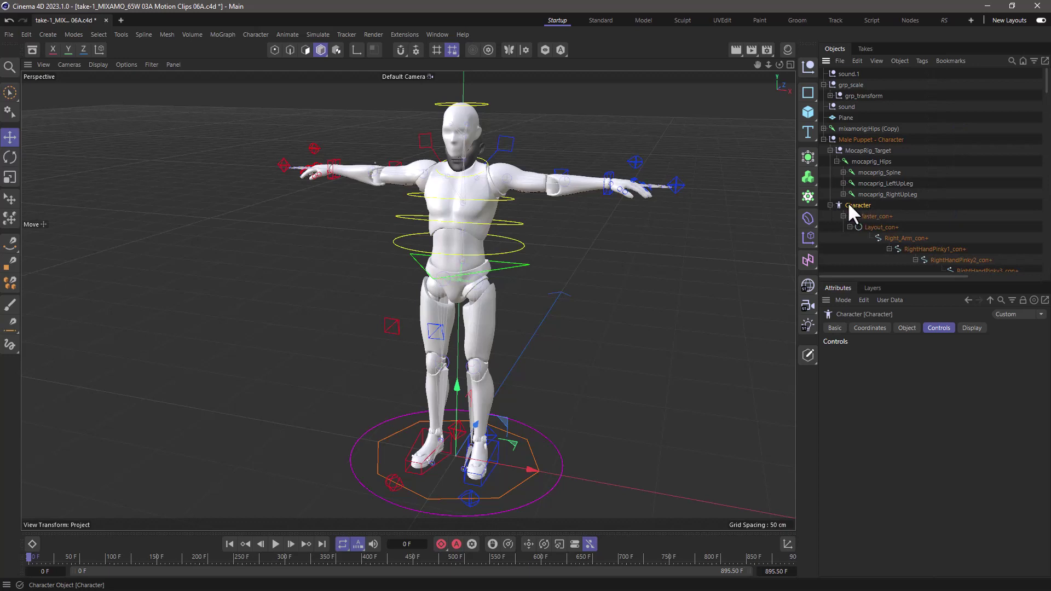
pyautogui.click(830, 205)
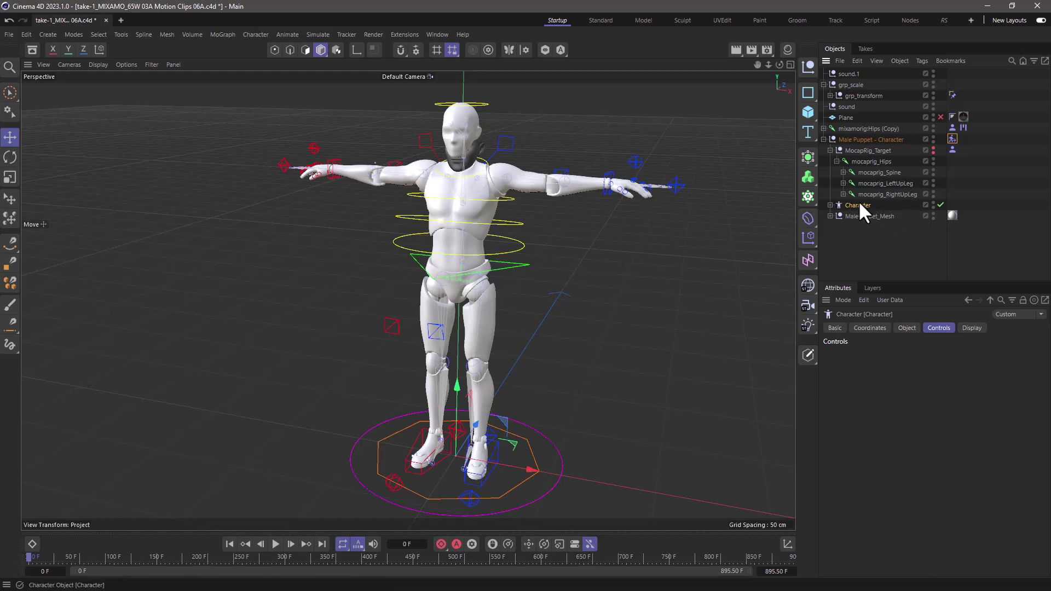
pyautogui.press('Delete')
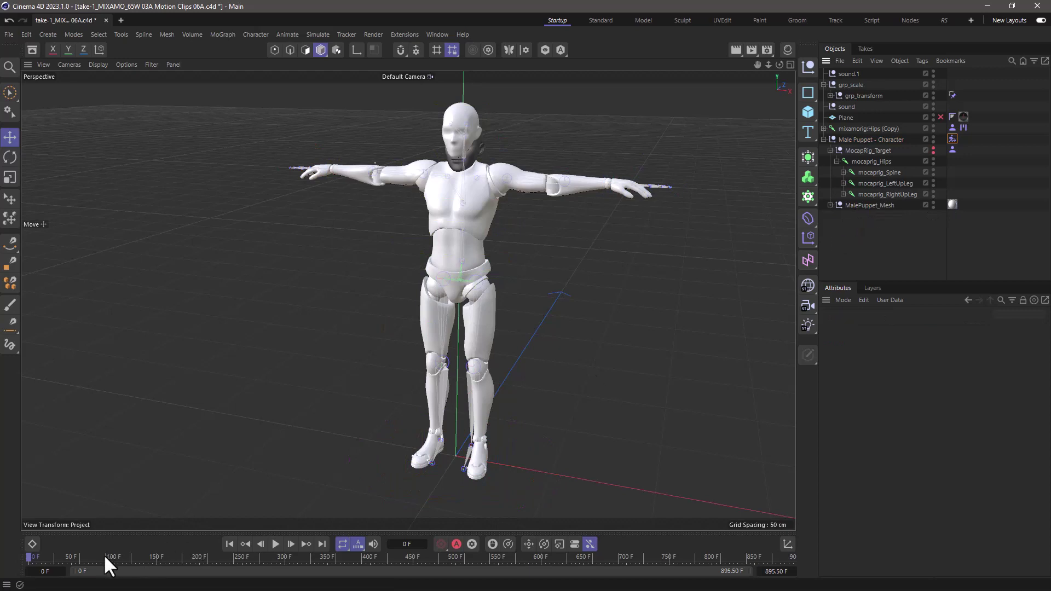
# Step: Inspect MalePuppet_Mesh's joints, Skin object and Hip weight tag, then scrub to frame 208
pyautogui.moveTo(106, 558); pyautogui.dragTo(24, 552)
pyautogui.click(830, 205)
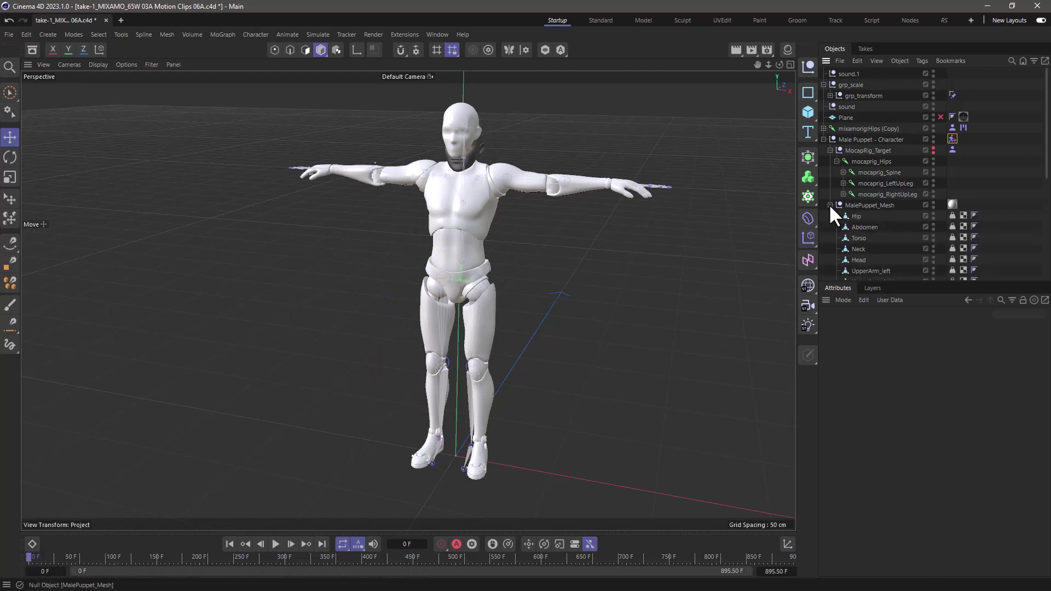
pyautogui.moveTo(926, 282); pyautogui.dragTo(886, 485)
pyautogui.click(860, 467)
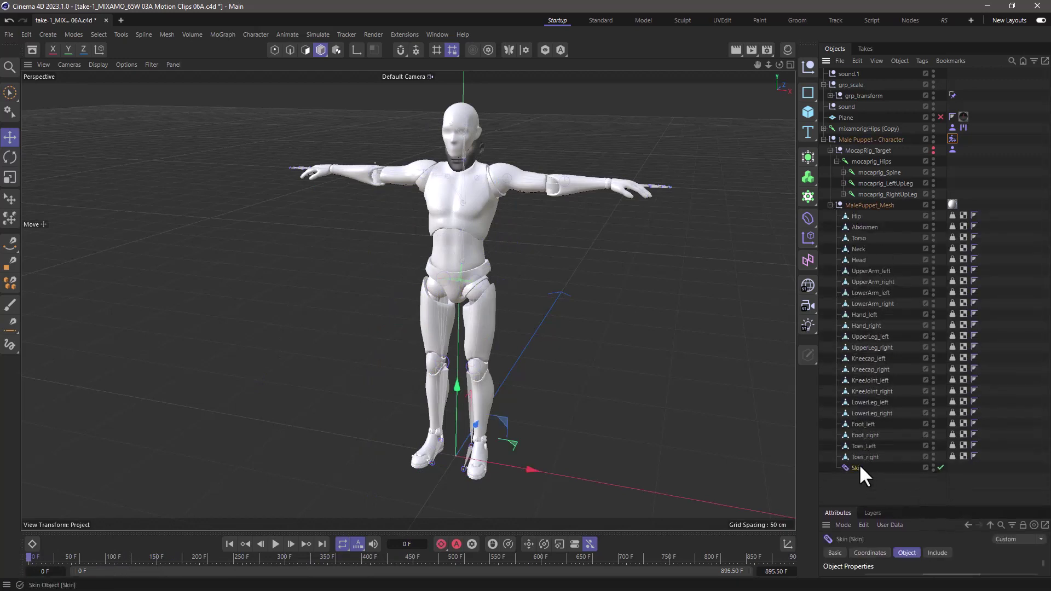
pyautogui.click(952, 214)
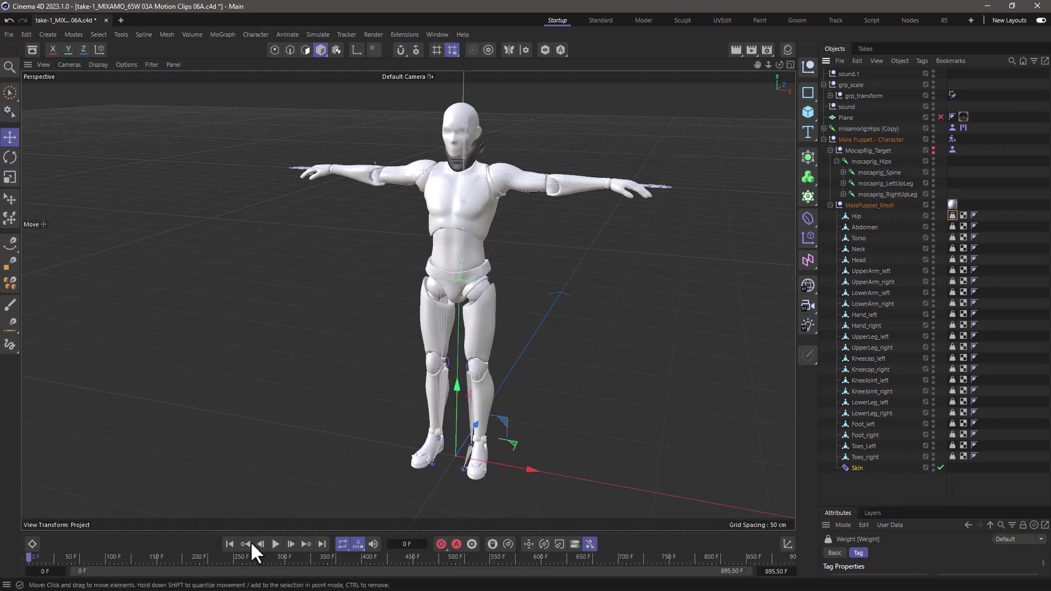
pyautogui.moveTo(156, 551); pyautogui.dragTo(206, 551)
# Step: Show MocapRig_Target, hide MalePuppet_Mesh, and scrub the timeline to frame 500
pyautogui.click(933, 147)
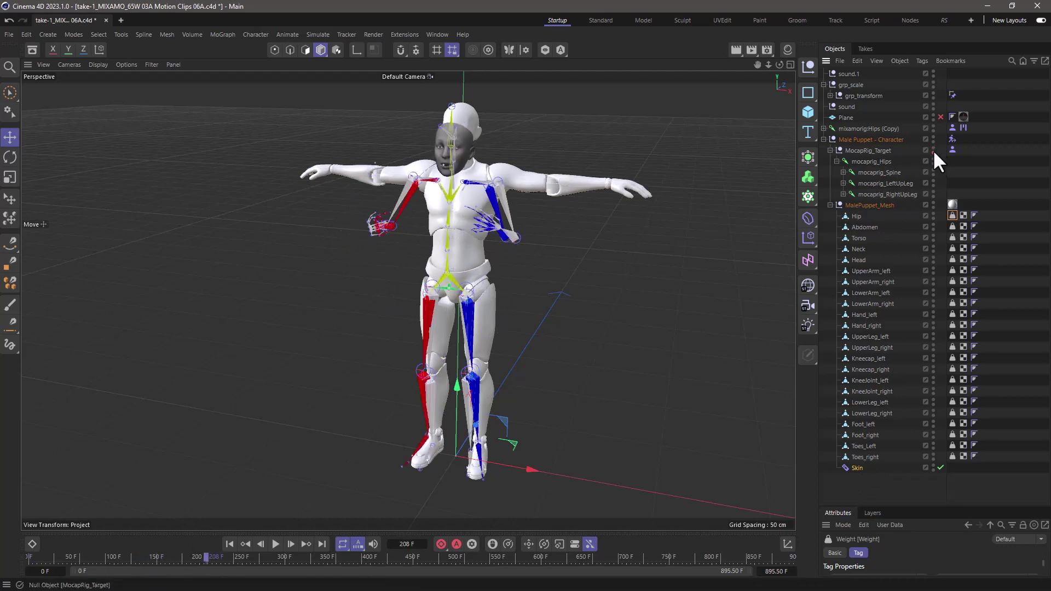
pyautogui.click(933, 203)
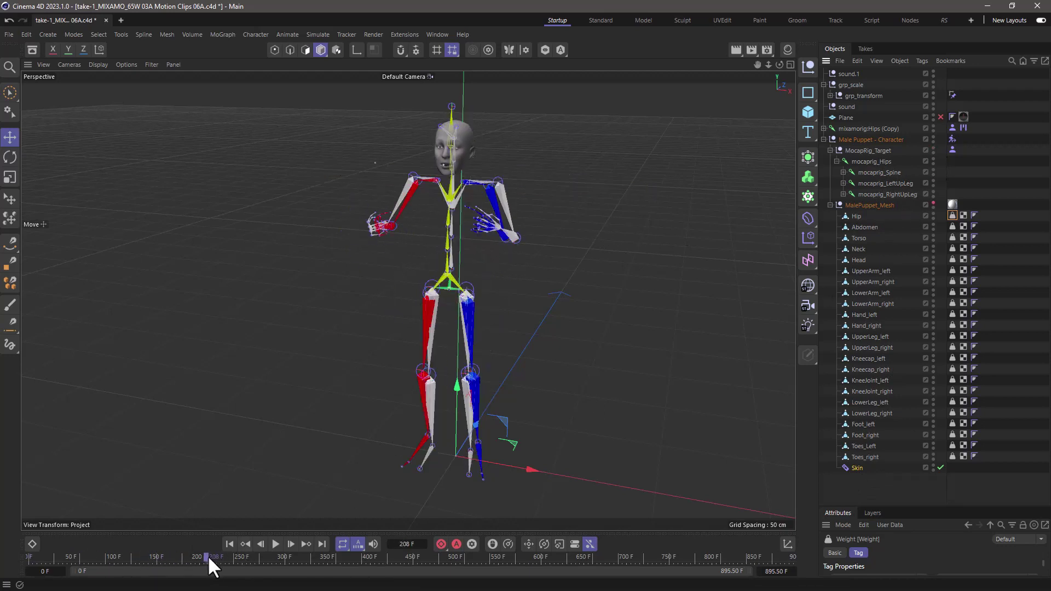
pyautogui.moveTo(208, 555); pyautogui.dragTo(456, 554)
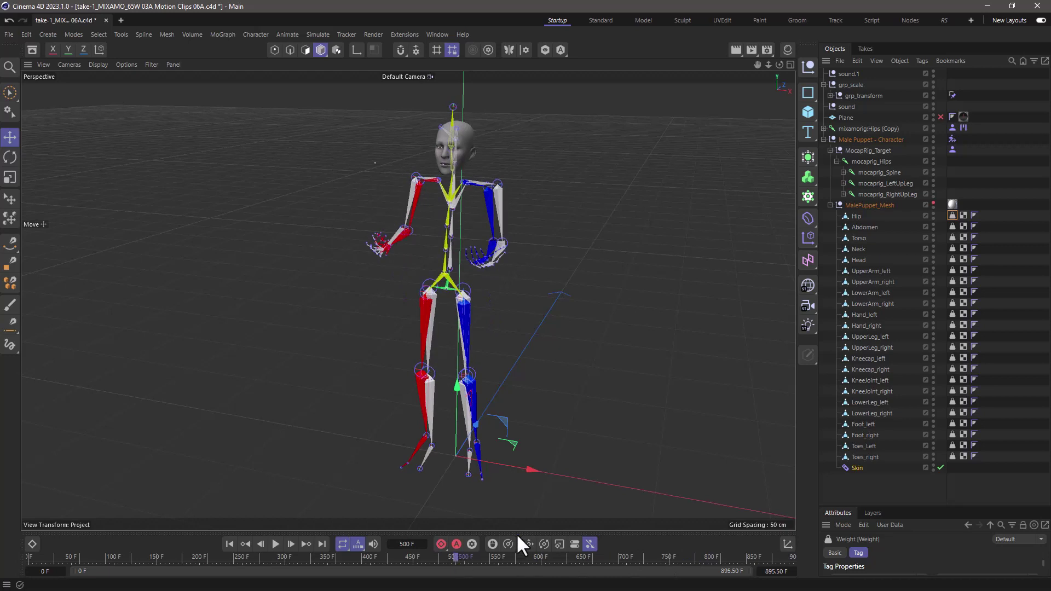
# Step: Give the mixamorig:Hips (Copy) joint hierarchy a custom green display colour, H 123° and S 100%
pyautogui.middleClick(857, 132)
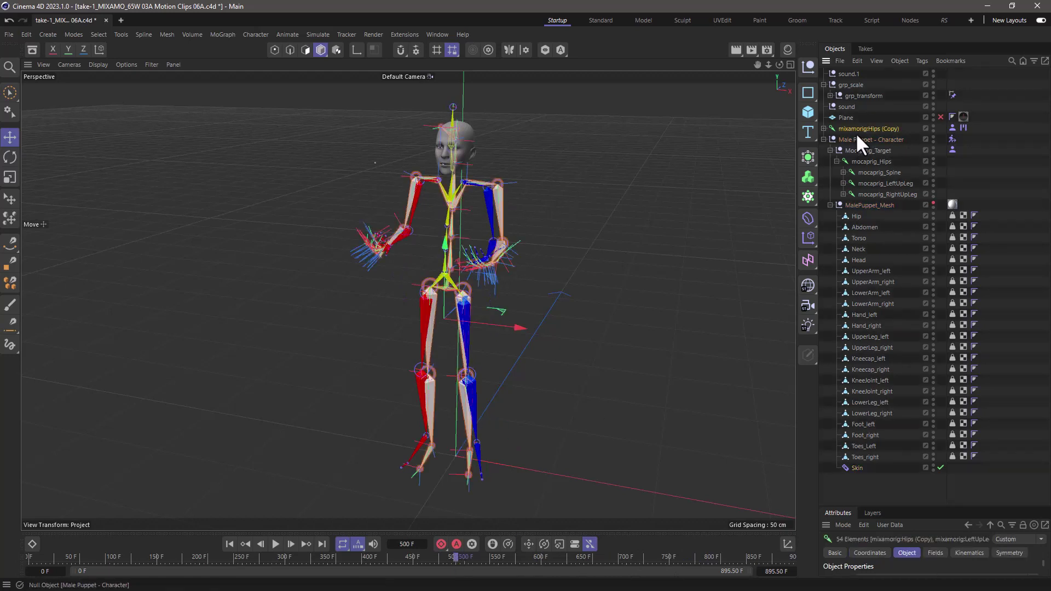
pyautogui.moveTo(894, 508); pyautogui.dragTo(895, 329)
pyautogui.click(836, 375)
pyautogui.click(882, 476)
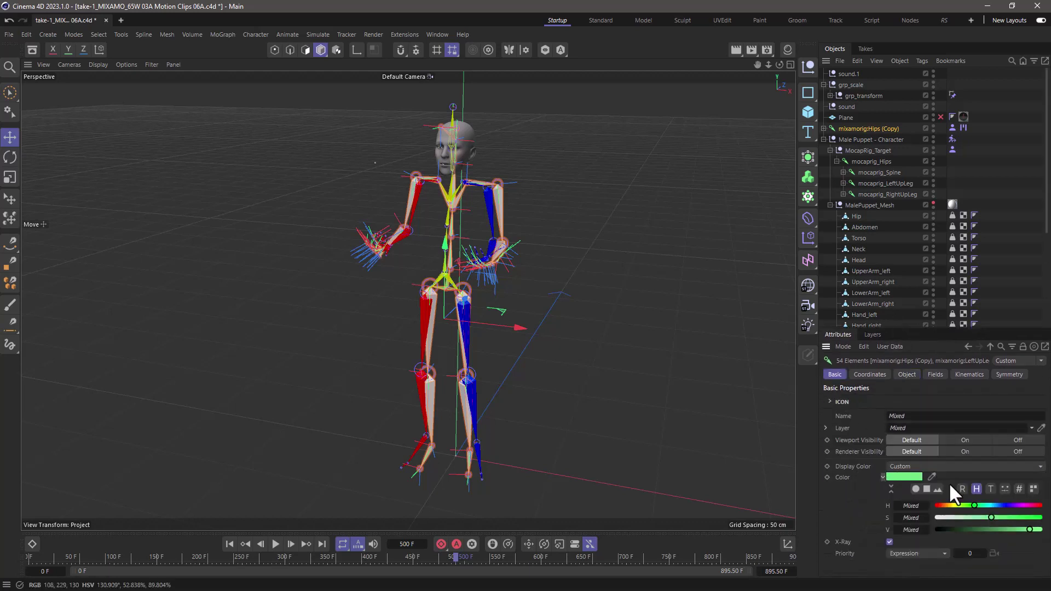
pyautogui.moveTo(1005, 517); pyautogui.dragTo(1048, 542)
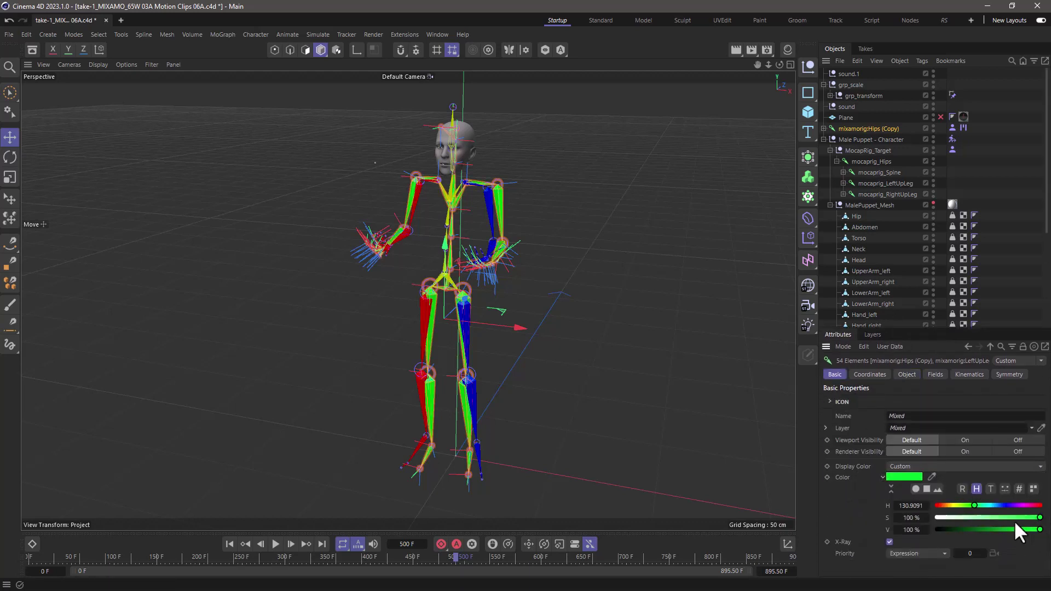
pyautogui.click(972, 504)
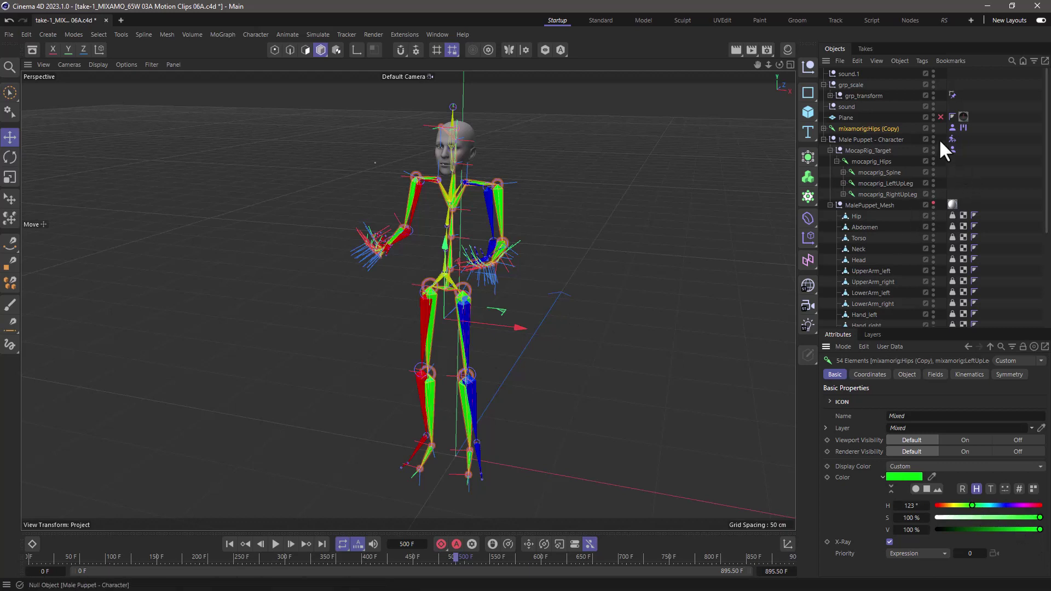
pyautogui.click(454, 422)
# Step: Return to frame 0, show MalePuppet_Mesh, and hide the green mixamorig:Hips (Copy) rig
pyautogui.scroll(4, 468, 222)
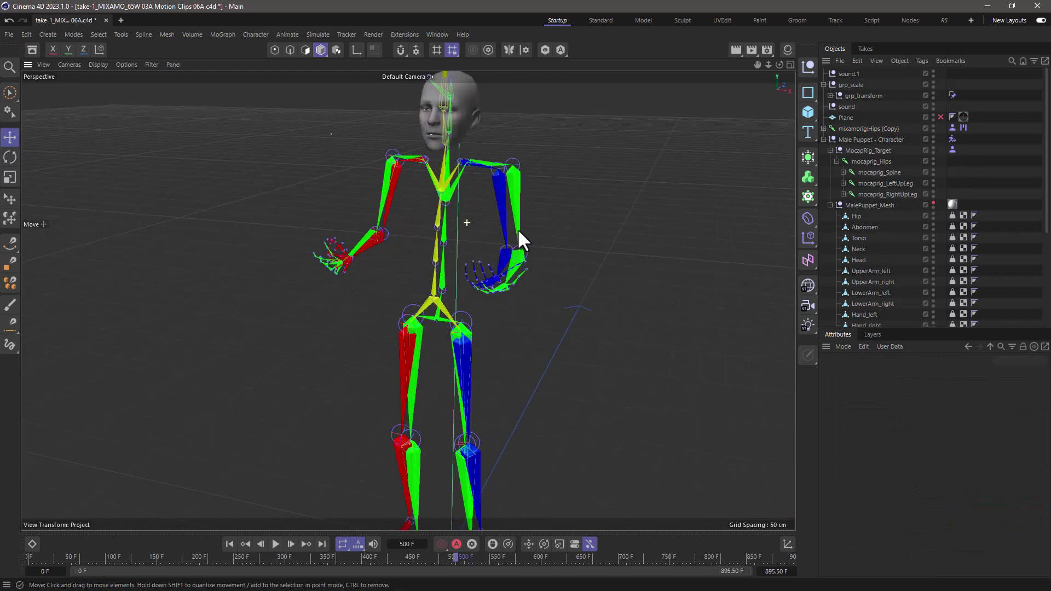
pyautogui.moveTo(333, 558); pyautogui.dragTo(30, 570)
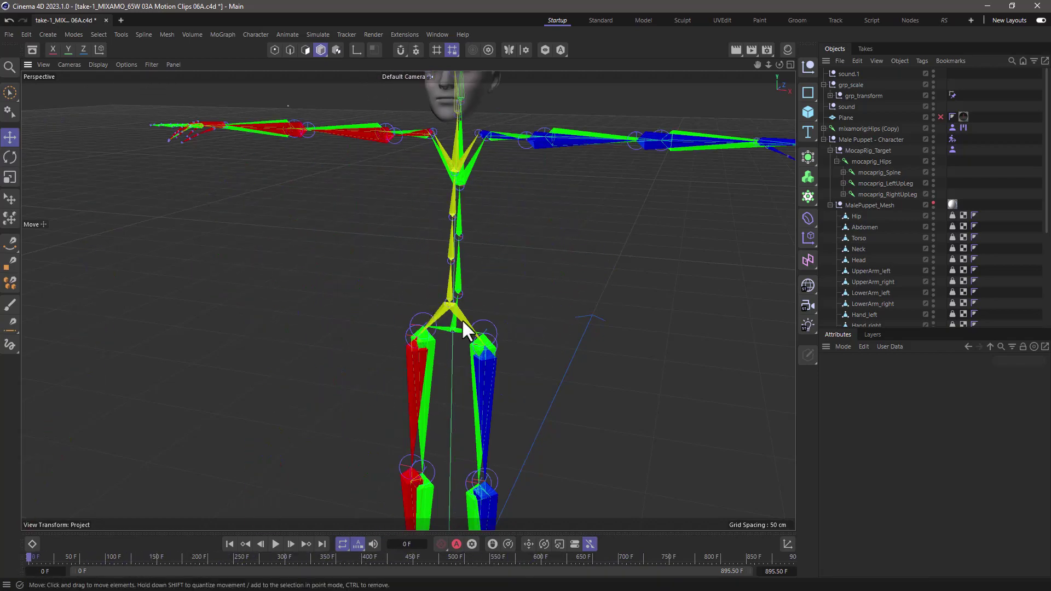
pyautogui.scroll(-6, 461, 318)
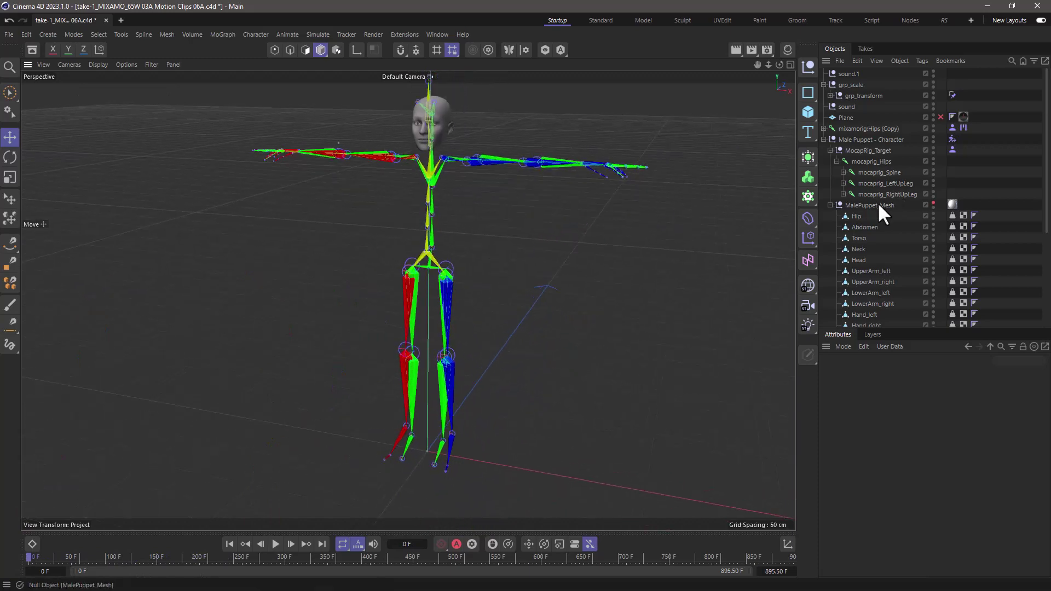
pyautogui.click(933, 202)
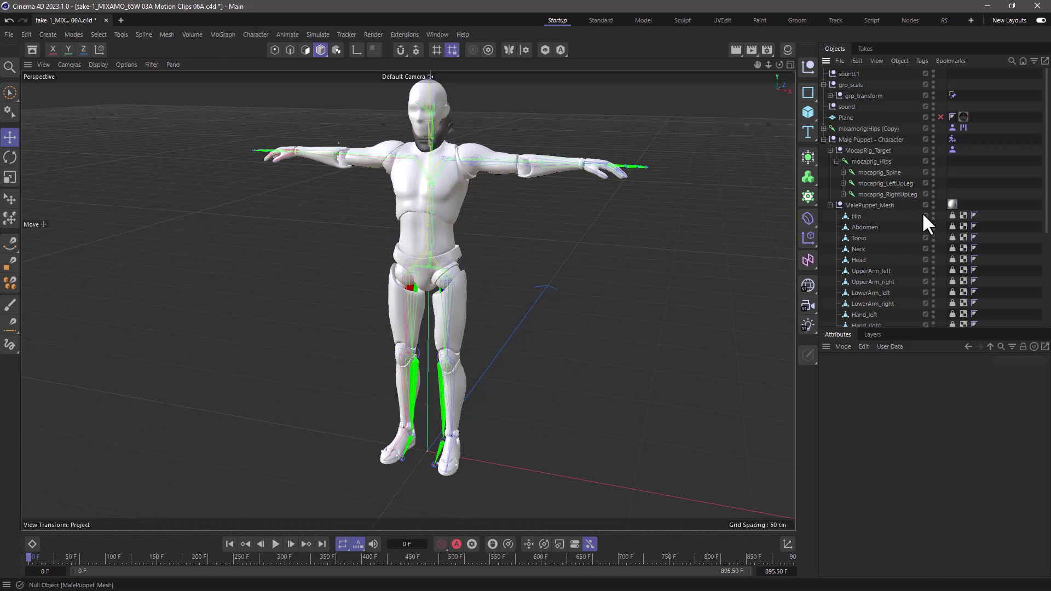
pyautogui.click(932, 126)
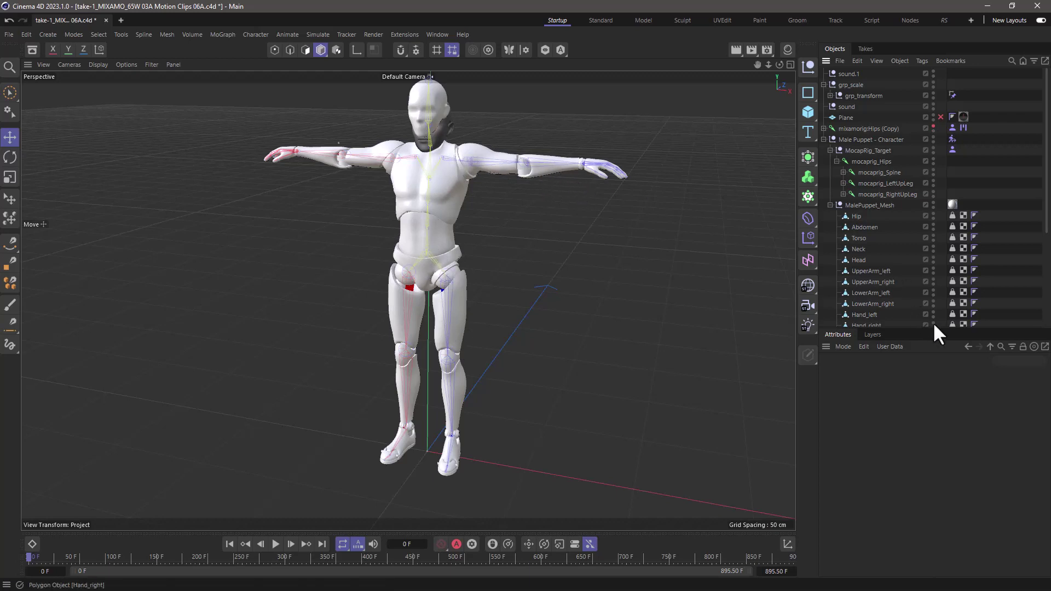
# Step: Select the Hip part's weight tag and activate the Weight Tool on it
pyautogui.moveTo(927, 330); pyautogui.dragTo(926, 480)
pyautogui.click(952, 215)
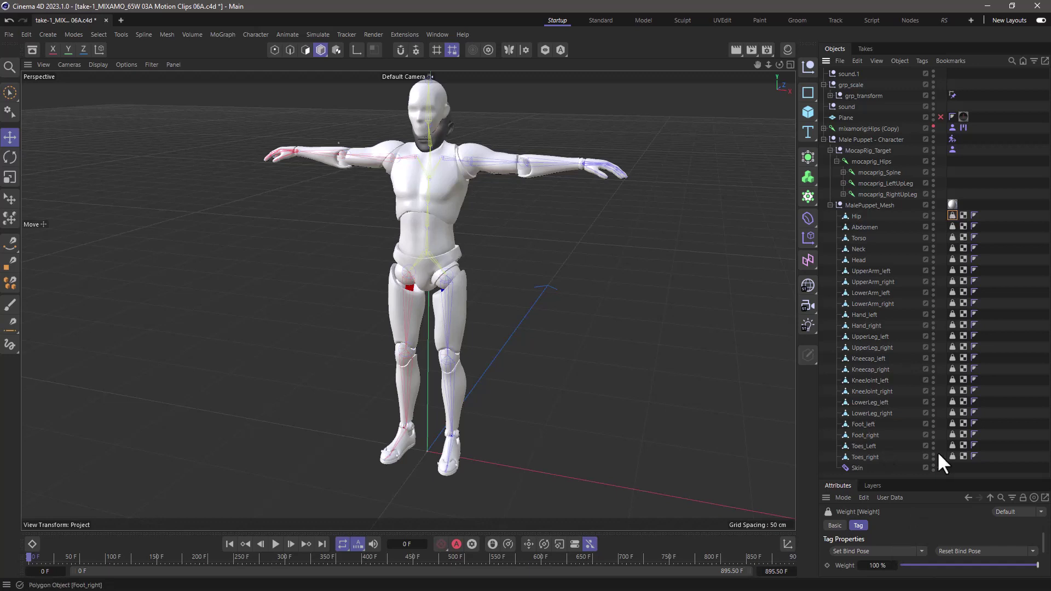
pyautogui.moveTo(942, 475); pyautogui.dragTo(942, 365)
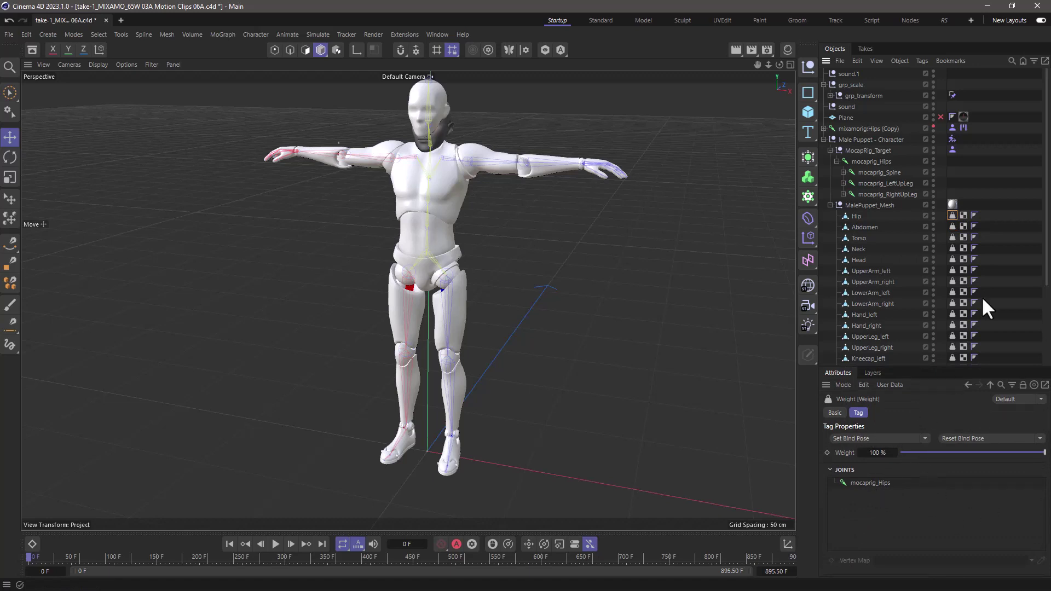
pyautogui.doubleClick(949, 215)
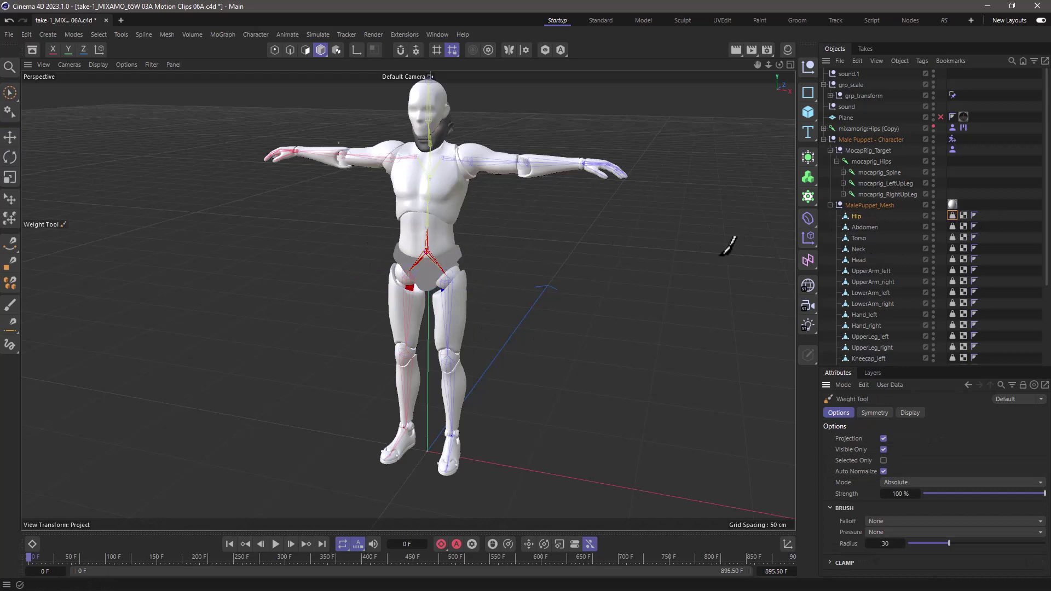
# Step: Open the Weight Manager for the Hip tag and place it over the viewport centre
pyautogui.click(949, 215)
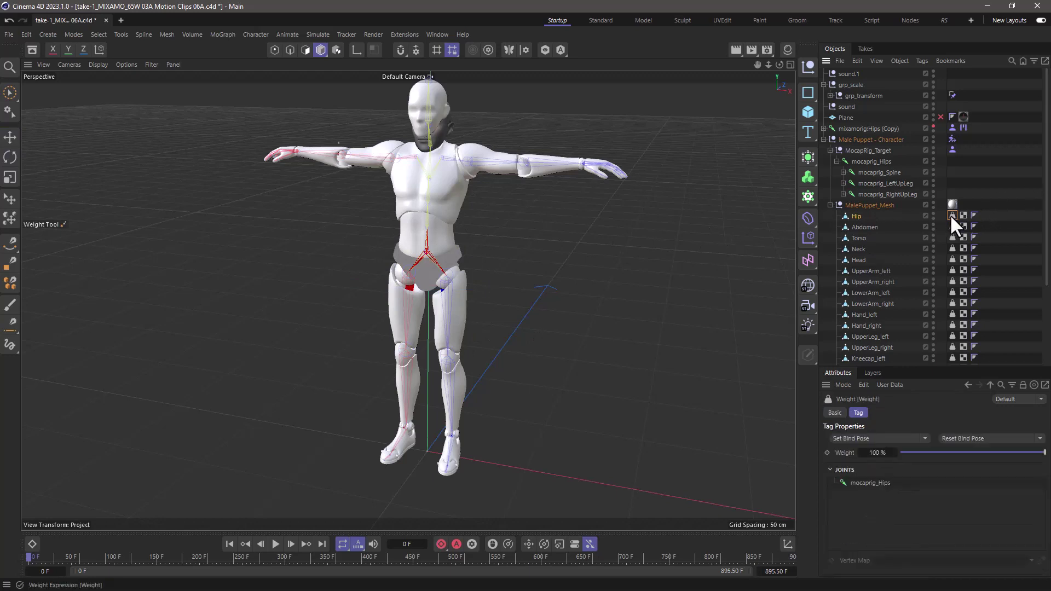
pyautogui.doubleClick(950, 215)
pyautogui.moveTo(927, 208); pyautogui.dragTo(656, 189)
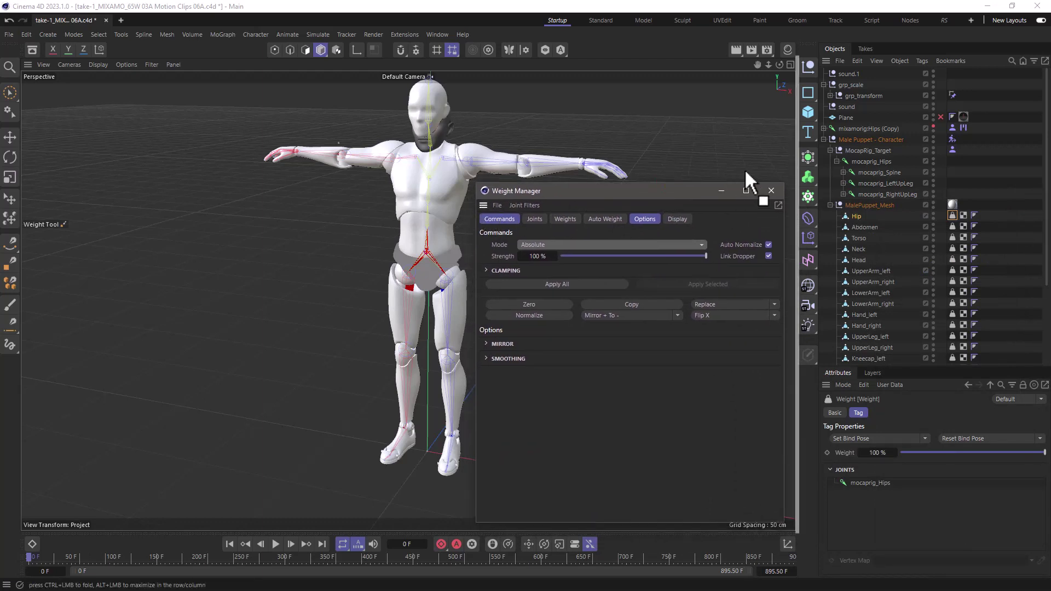
# Step: Dock the Weight Manager beside a widened viewport and select all 23 puppet parts, Hip to Toes_right
pyautogui.moveTo(745, 169); pyautogui.dragTo(745, 171)
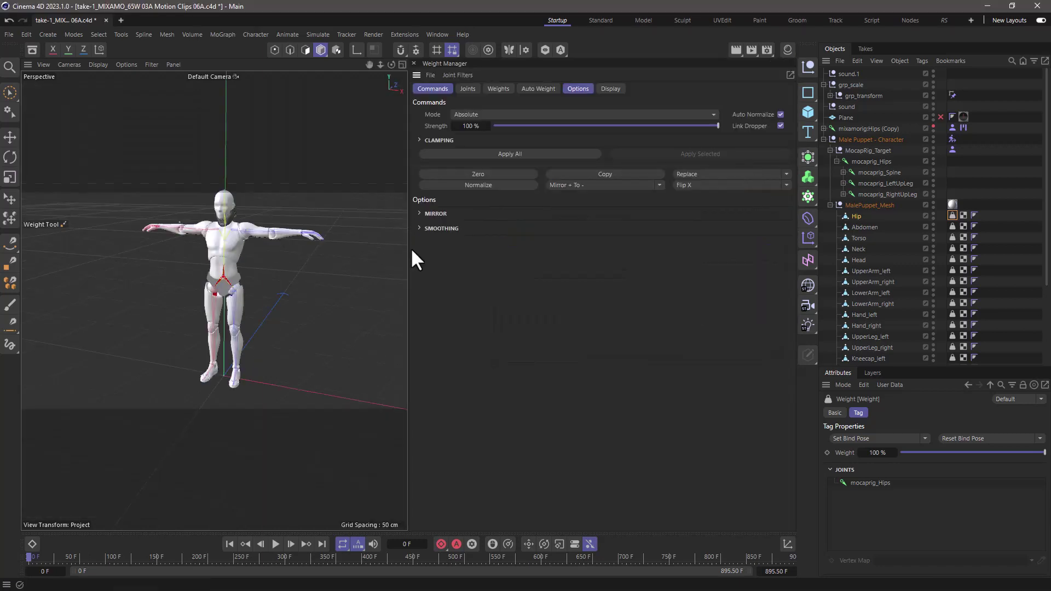
pyautogui.moveTo(411, 249); pyautogui.dragTo(535, 268)
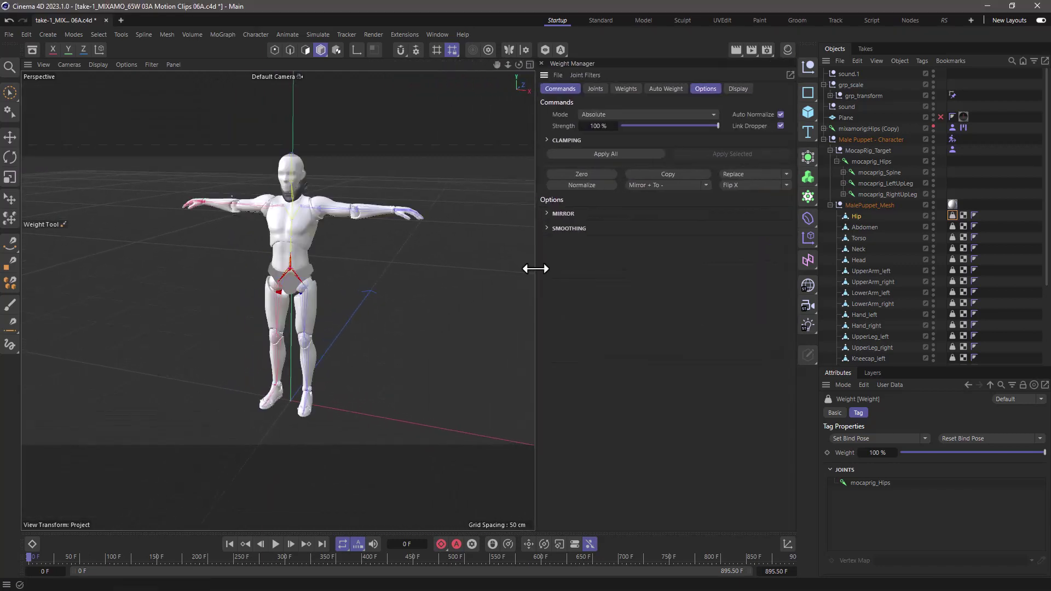
pyautogui.keyDown('ctrl'); pyautogui.click(951, 215); pyautogui.keyUp('ctrl')
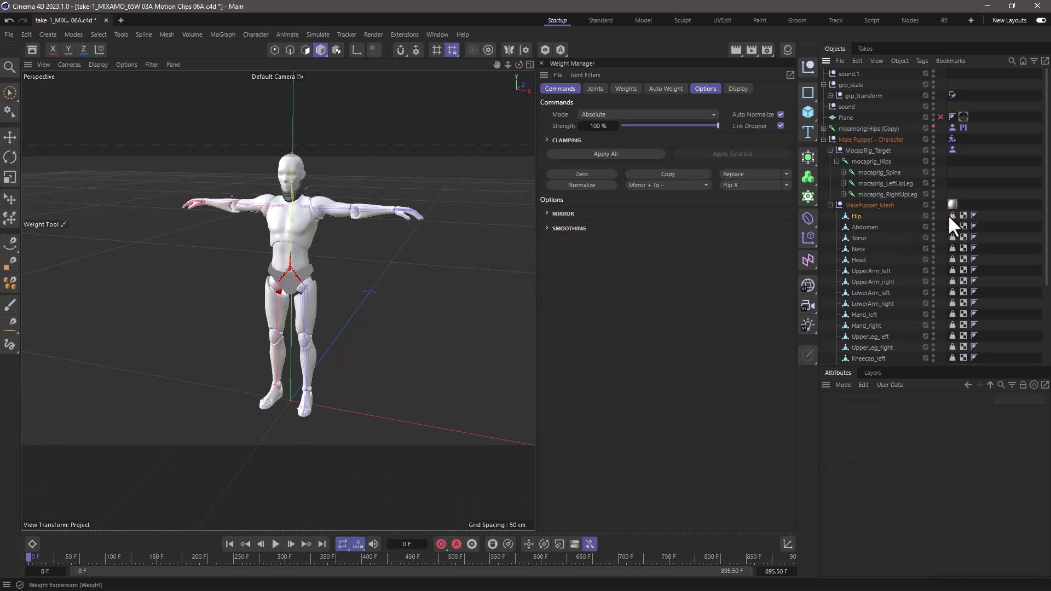
pyautogui.click(848, 217)
pyautogui.scroll(-5, 863, 264)
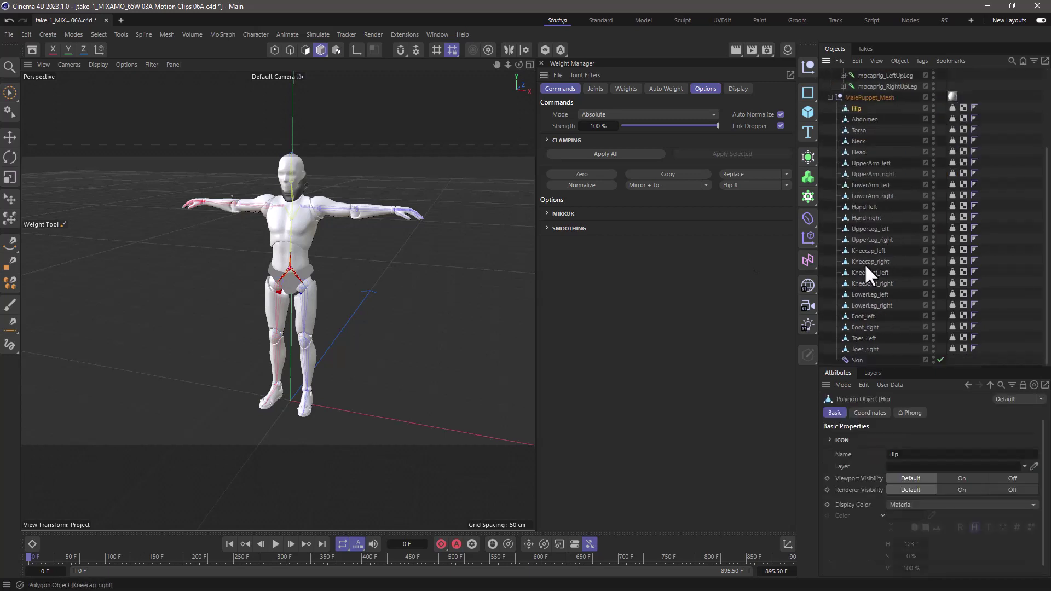
pyautogui.keyDown('shift'); pyautogui.click(855, 348); pyautogui.keyUp('shift')
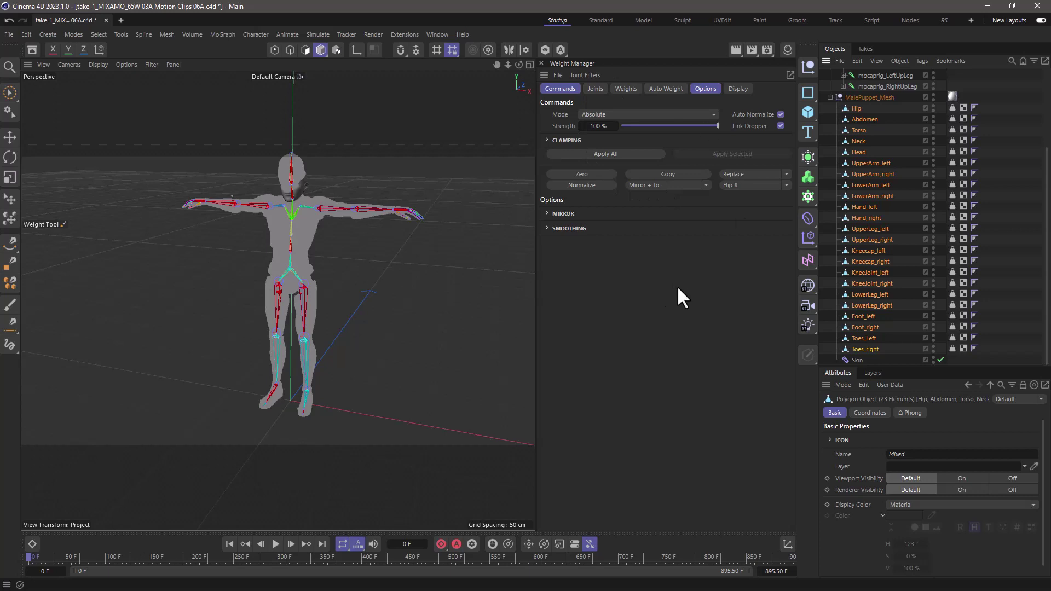
# Step: Calculate Heatmap auto-weights for the selected puppet parts from the Auto Weight settings
pyautogui.click(653, 88)
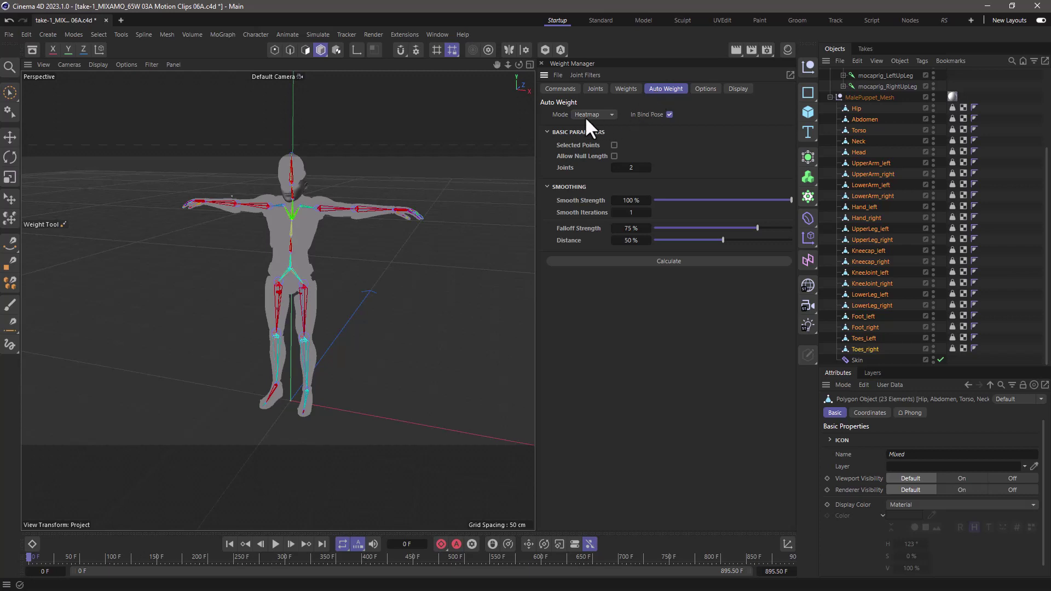
pyautogui.click(659, 261)
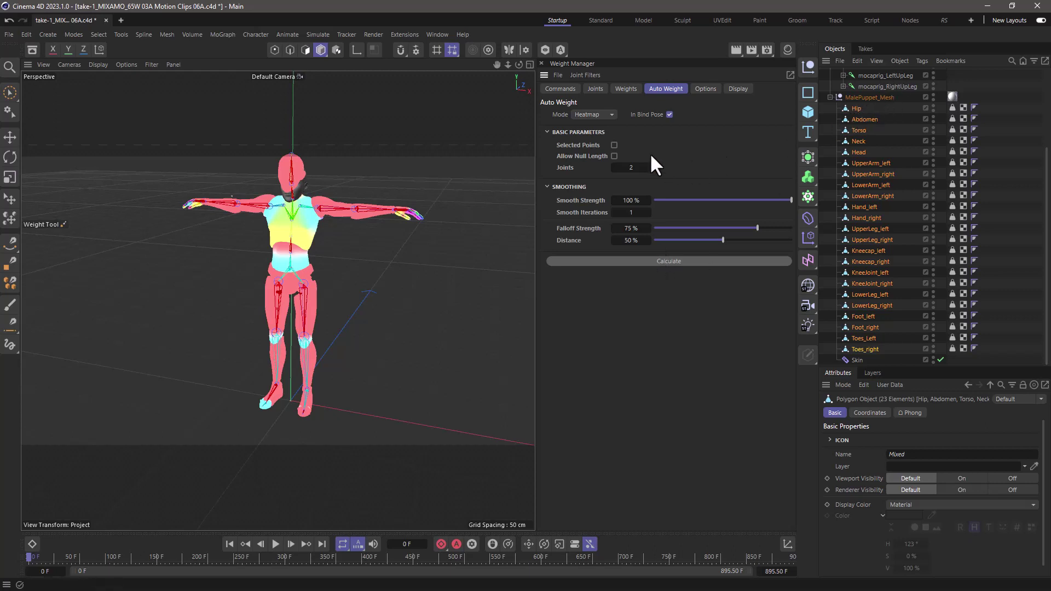
pyautogui.click(586, 115)
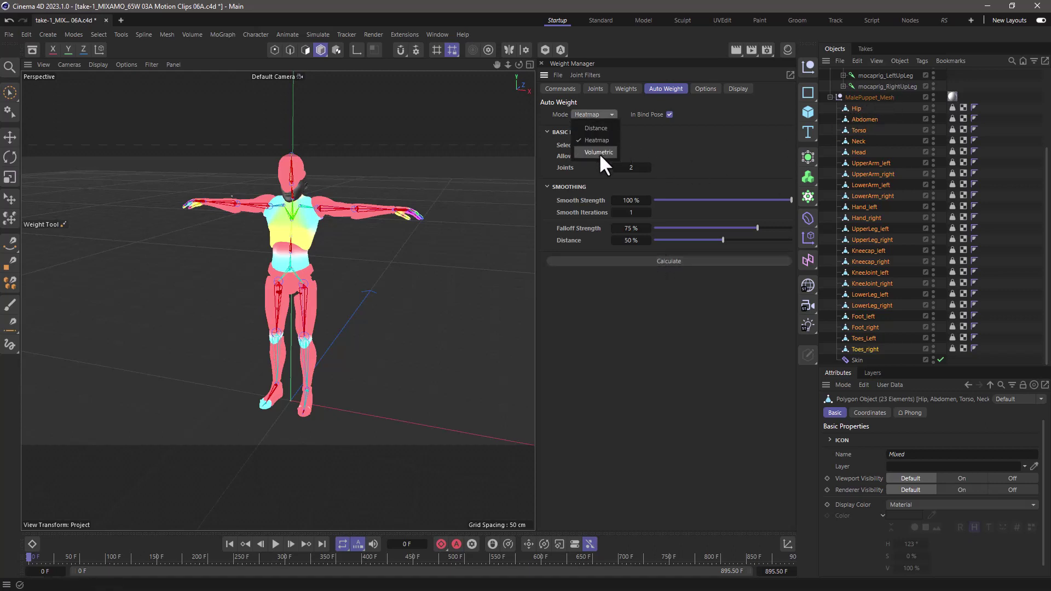
pyautogui.click(677, 141)
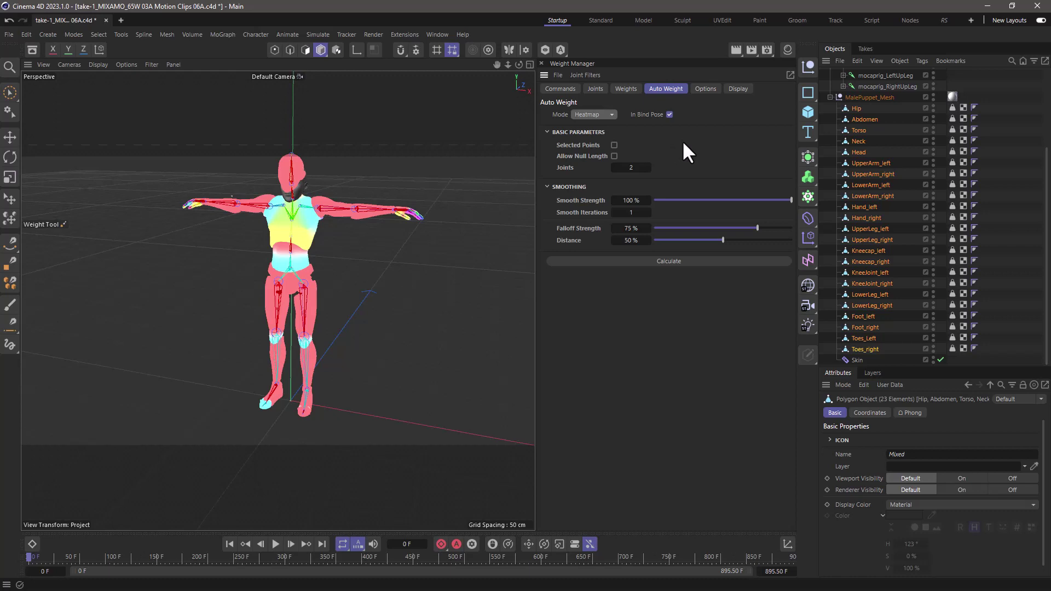
# Step: Set joints per point to 1 and recalculate the puppet's auto weights
pyautogui.click(628, 168)
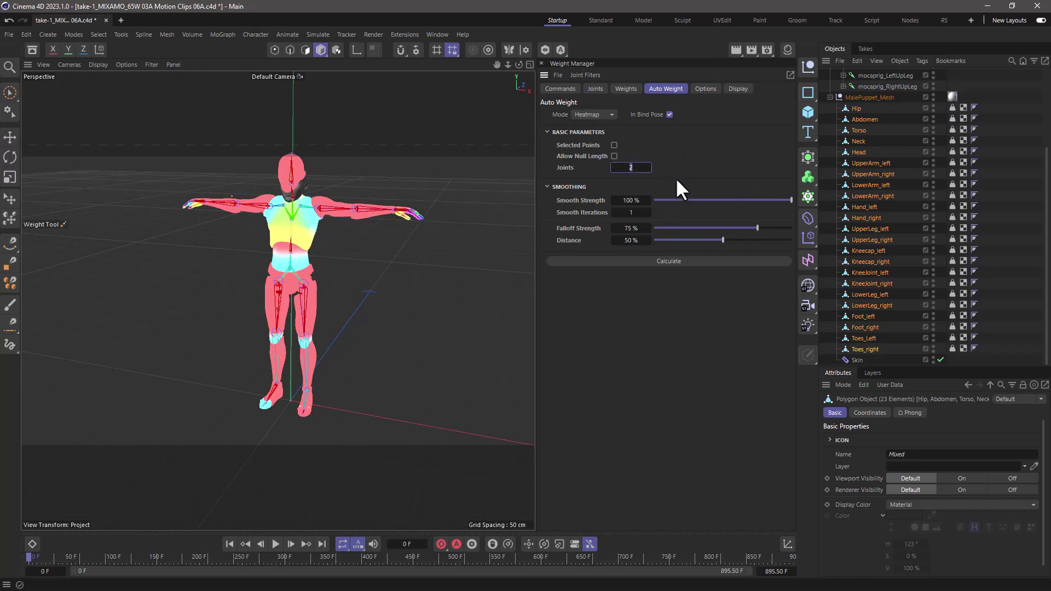
pyautogui.write('1')
pyautogui.press('Return')
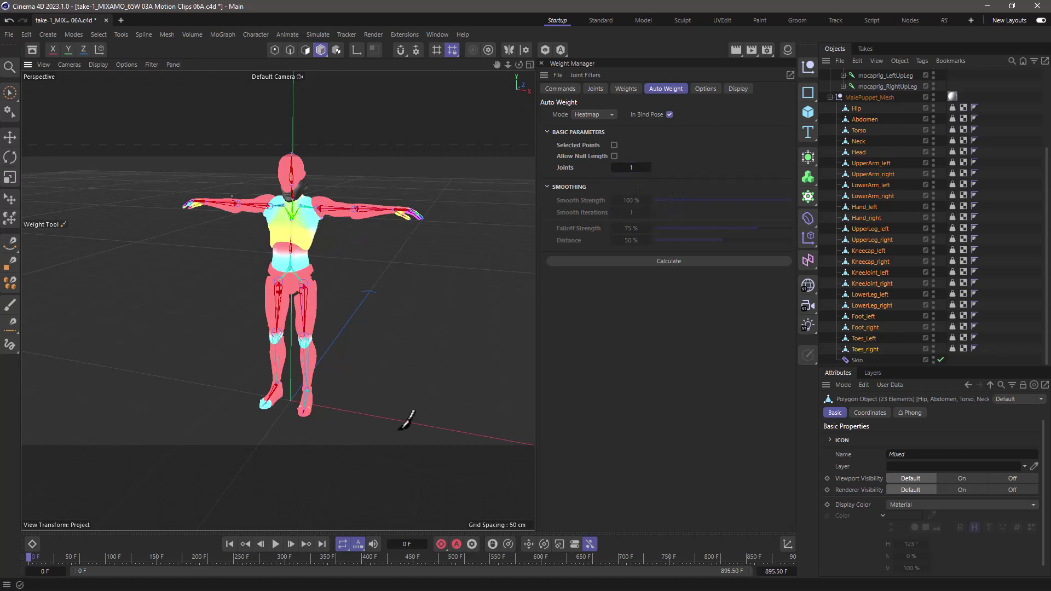
pyautogui.click(655, 259)
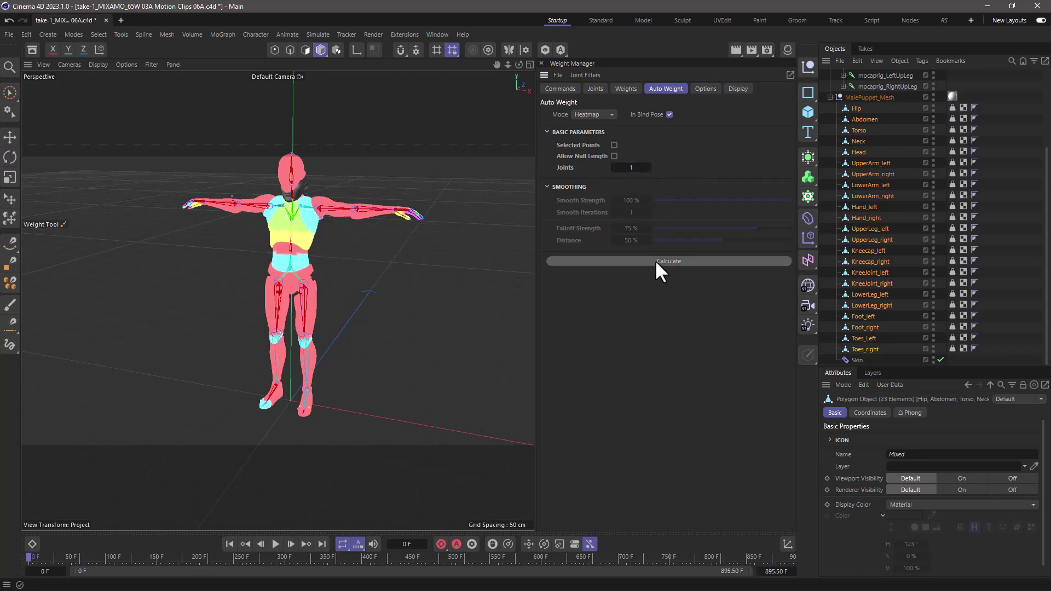
pyautogui.scroll(2, 299, 235)
pyautogui.scroll(4, 298, 236)
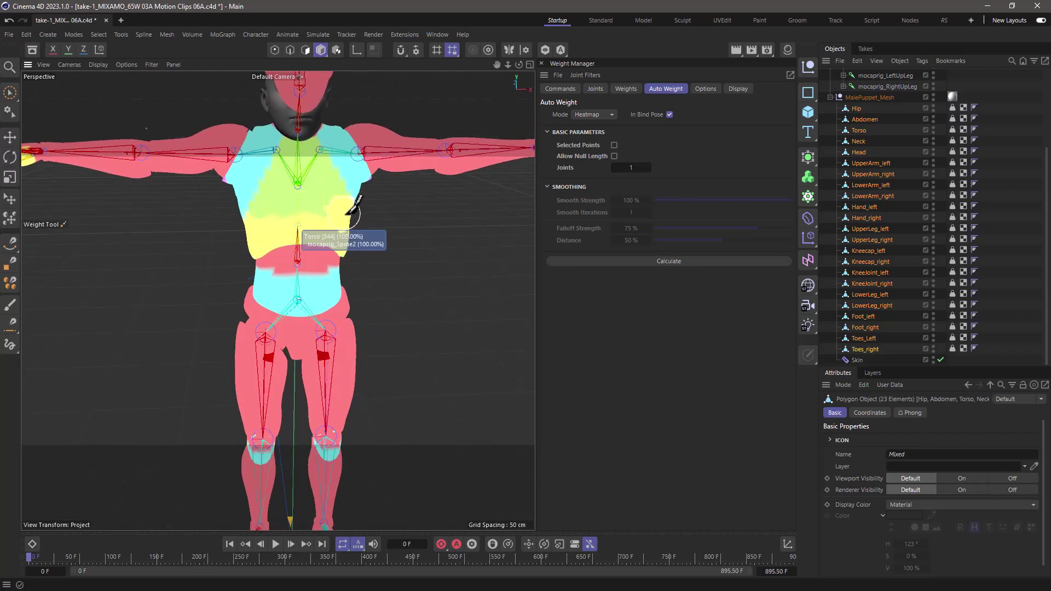
pyautogui.scroll(-4, 351, 208)
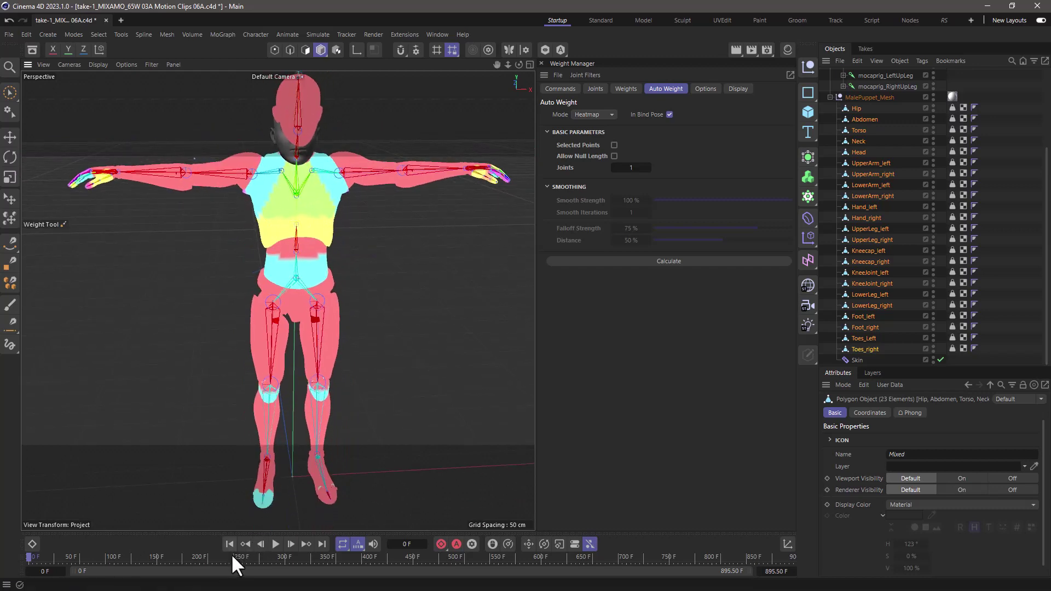
# Step: Scrub to an animated pose and switch the viewport to Gouraud Shading (Lines)
pyautogui.moveTo(231, 557); pyautogui.dragTo(310, 555)
pyautogui.click(99, 64)
pyautogui.click(100, 109)
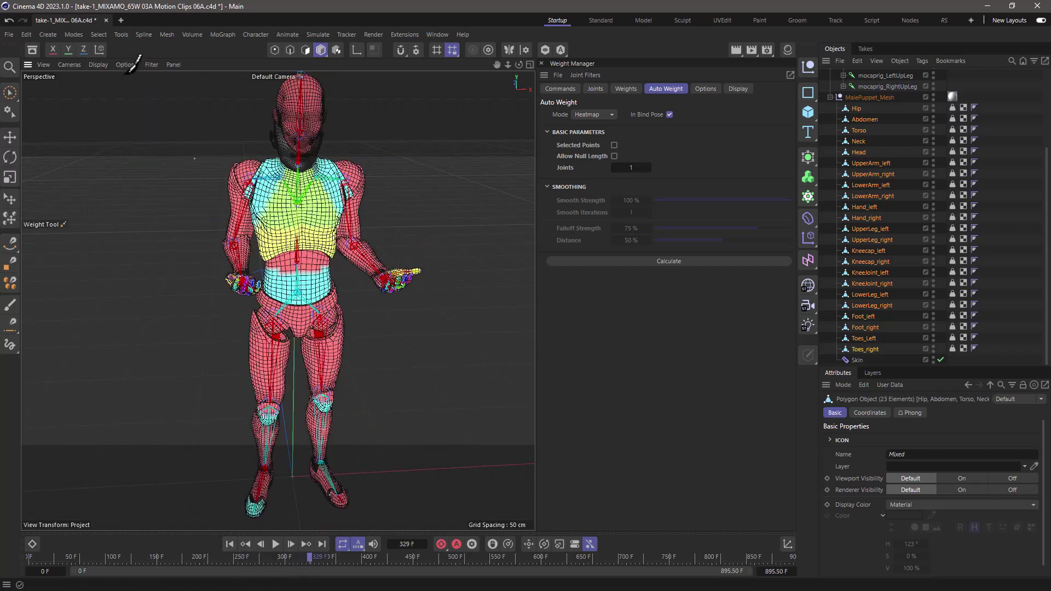
pyautogui.click(127, 65)
pyautogui.click(148, 239)
# Step: Orbit closer to the torso and left hand and scrub frames to check deformation
pyautogui.scroll(5, 486, 262)
pyautogui.keyDown('alt'); pyautogui.moveTo(486, 263); pyautogui.dragTo(301, 329); pyautogui.keyUp('alt')
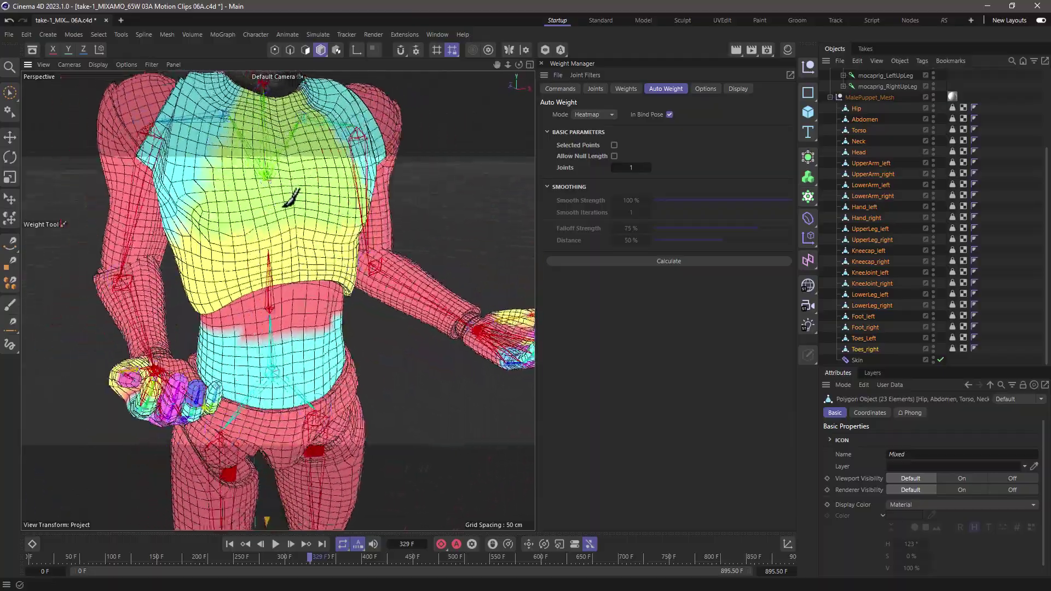
pyautogui.moveTo(310, 555); pyautogui.dragTo(350, 556)
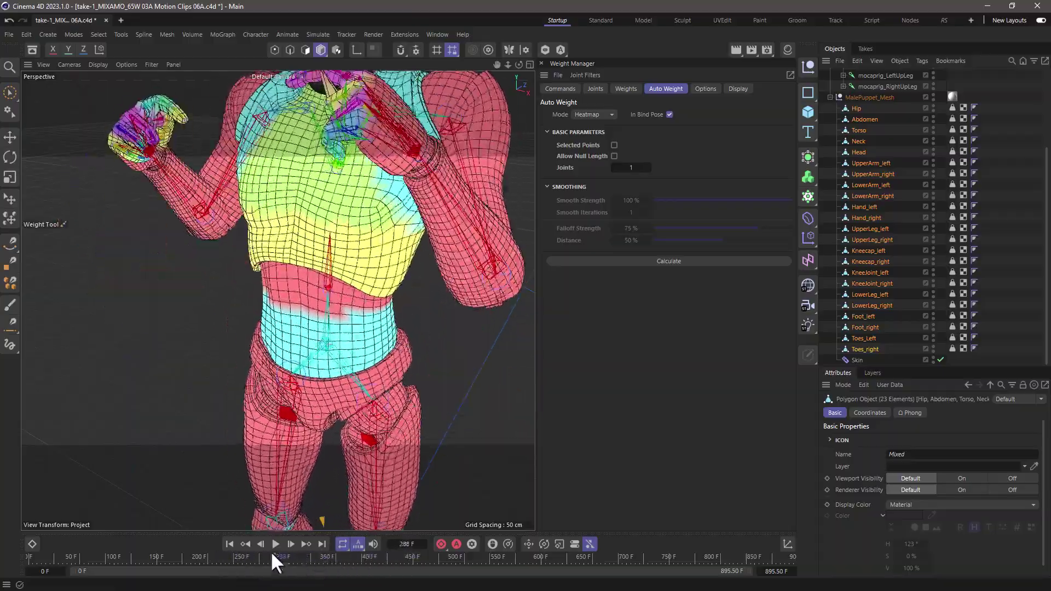
pyautogui.moveTo(268, 550)
pyautogui.mouseDown()
pyautogui.moveTo(170, 542)
pyautogui.moveTo(285, 553)
pyautogui.moveTo(263, 554)
pyautogui.mouseUp()
pyautogui.scroll(-5, 329, 334)
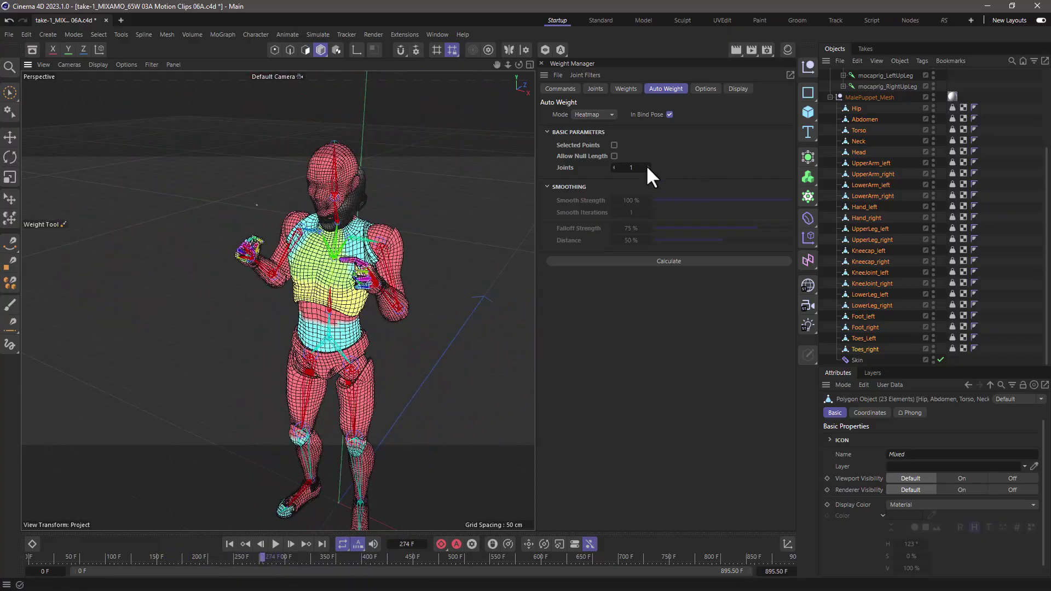
# Step: Test auto-weights with Joints set to 3, 1, 2 and 3, recalculating each time
pyautogui.click(648, 166)
pyautogui.click(648, 166)
pyautogui.click(661, 262)
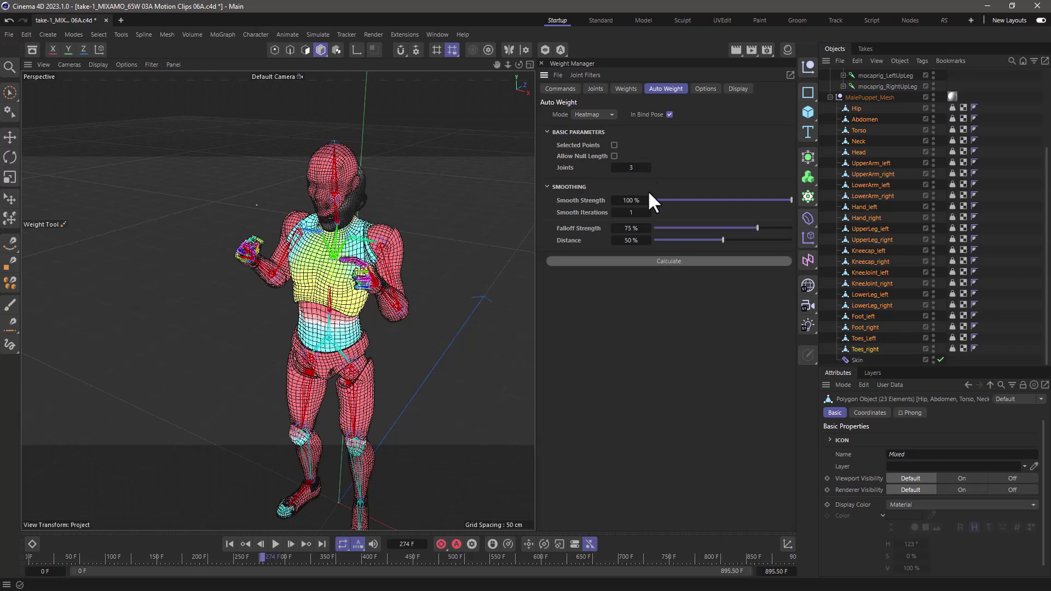
pyautogui.click(614, 168)
pyautogui.click(614, 167)
pyautogui.click(661, 261)
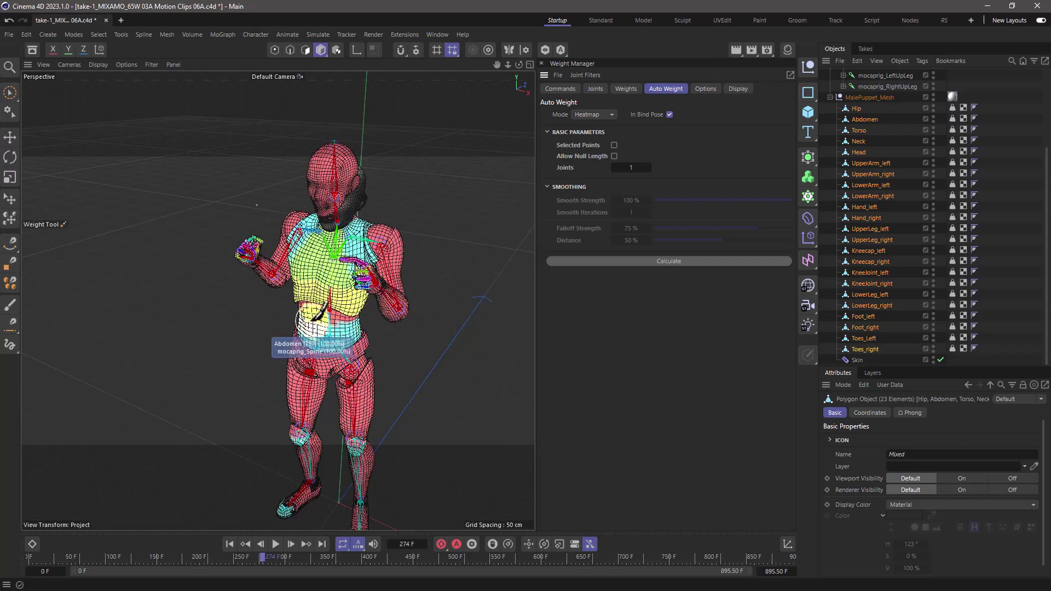
pyautogui.click(649, 167)
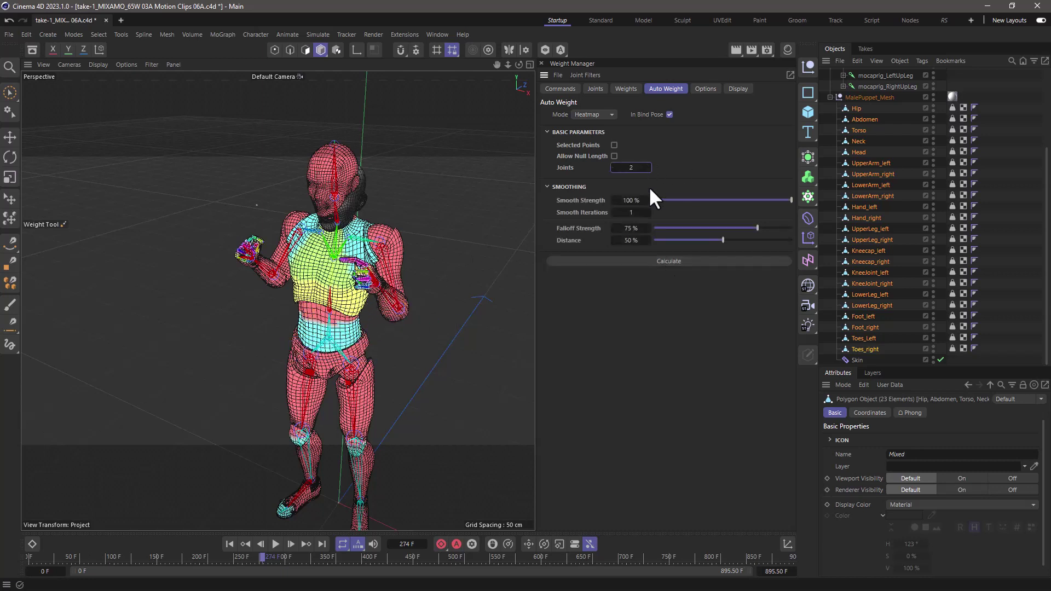
pyautogui.click(652, 261)
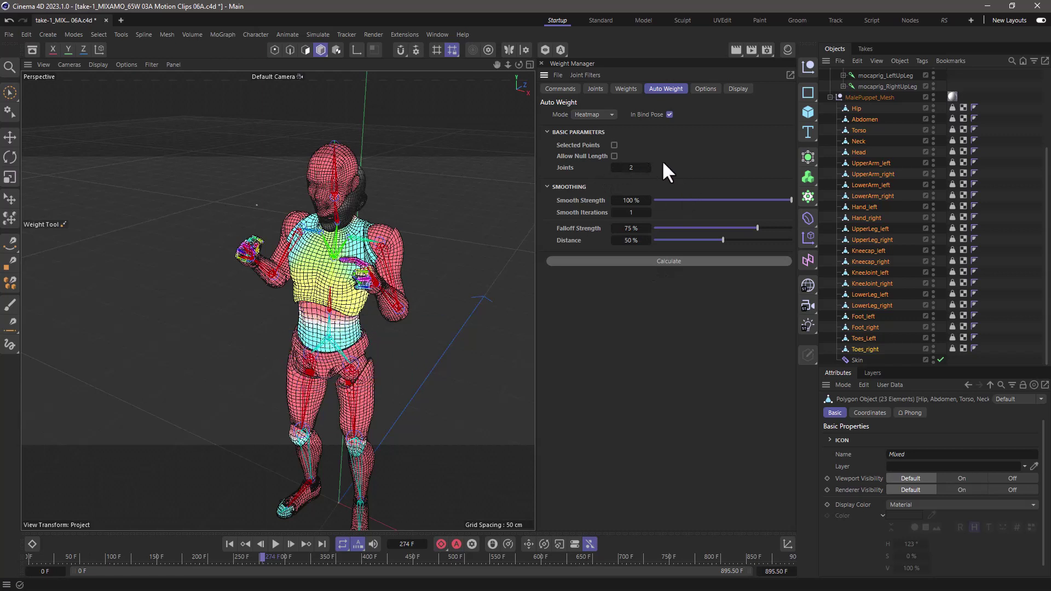
pyautogui.click(649, 167)
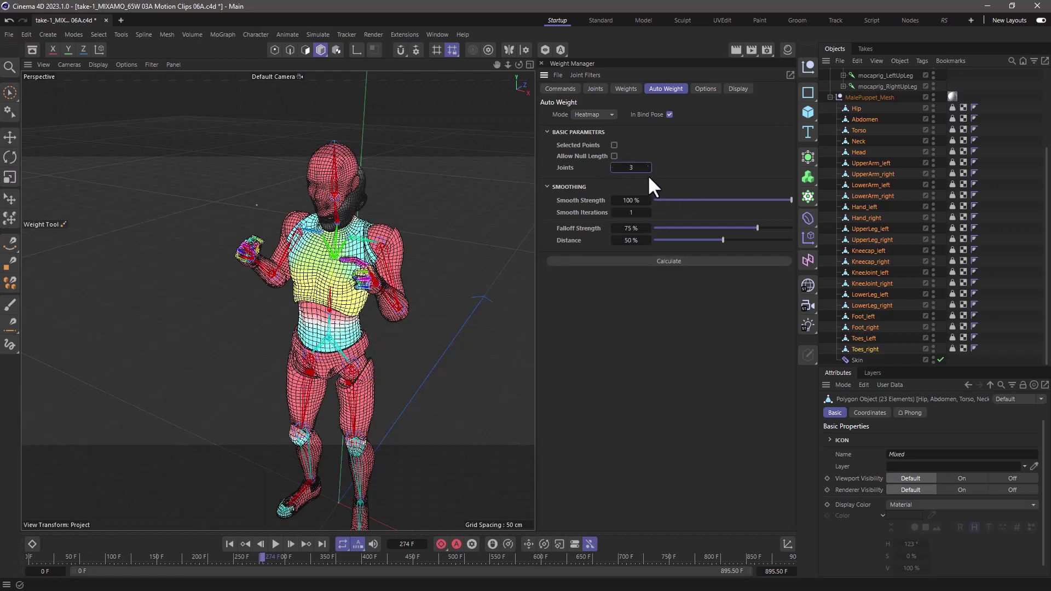
pyautogui.click(662, 262)
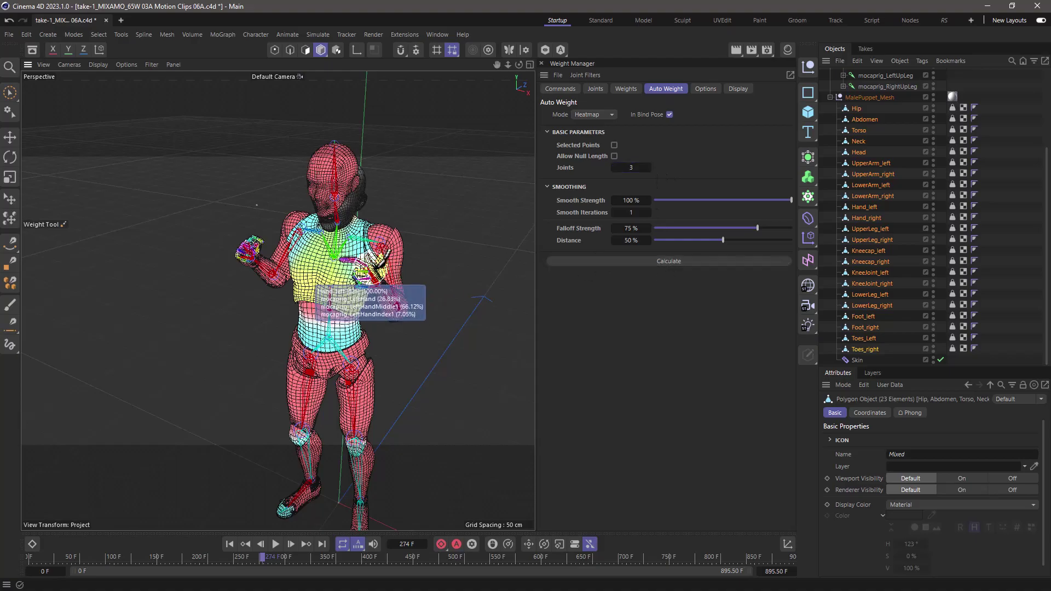
# Step: Try Joints 4, then settle on Joints 2 and recalculate the weights
pyautogui.scroll(10, 378, 296)
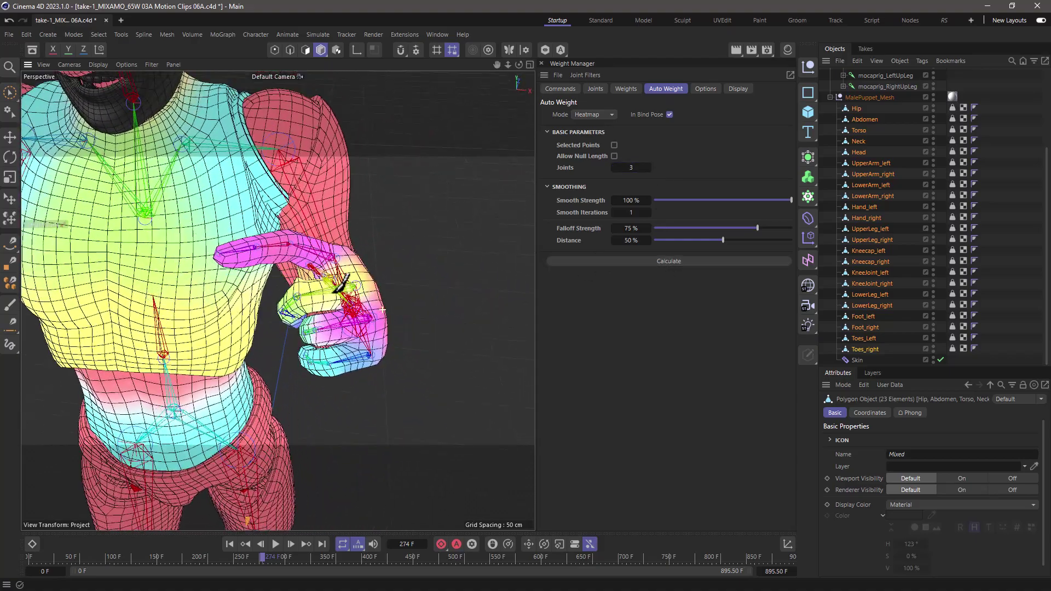
pyautogui.scroll(10, 336, 290)
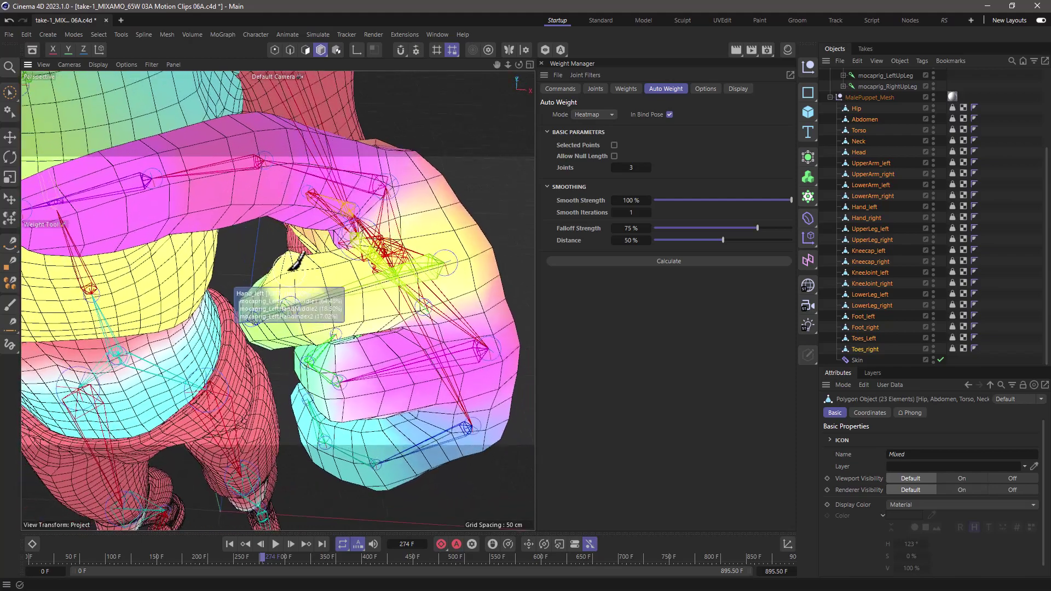
pyautogui.click(649, 164)
pyautogui.click(678, 262)
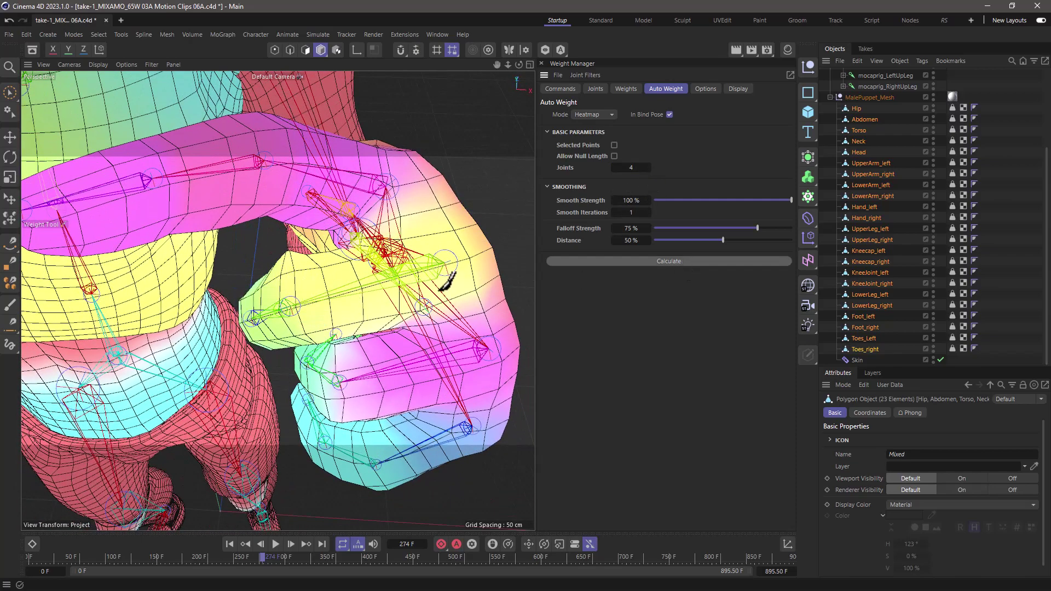
pyautogui.click(614, 167)
pyautogui.click(614, 167)
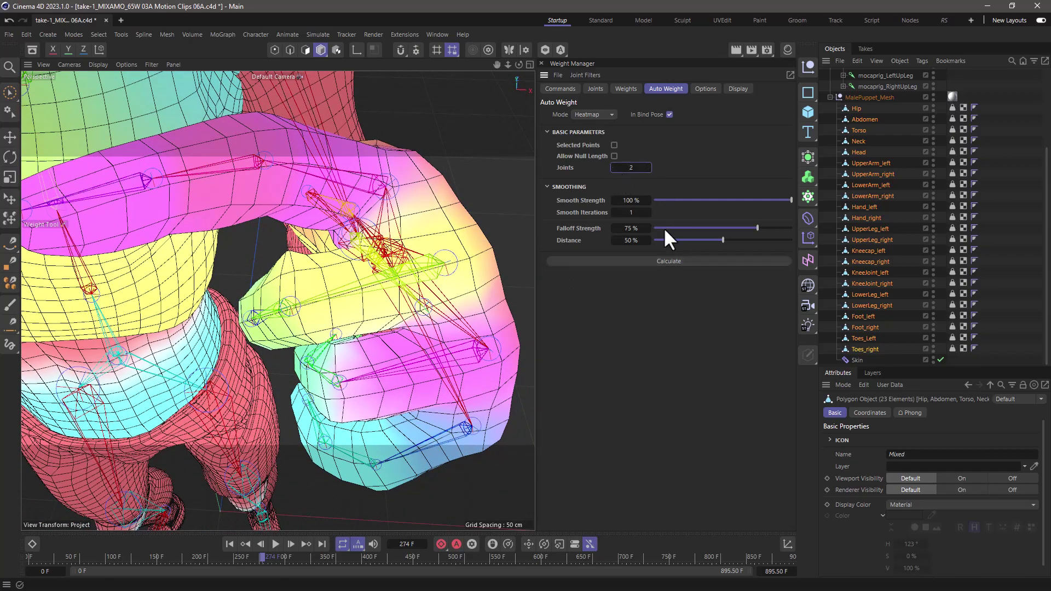
pyautogui.click(672, 259)
# Step: Orbit around the character and scrub forward to check the 2-joint weights in motion
pyautogui.scroll(-10, 416, 290)
pyautogui.keyDown('alt'); pyautogui.moveTo(383, 298); pyautogui.dragTo(356, 286); pyautogui.keyUp('alt')
pyautogui.scroll(-5, 300, 312)
pyautogui.keyDown('alt'); pyautogui.moveTo(300, 312); pyautogui.dragTo(355, 236); pyautogui.keyUp('alt')
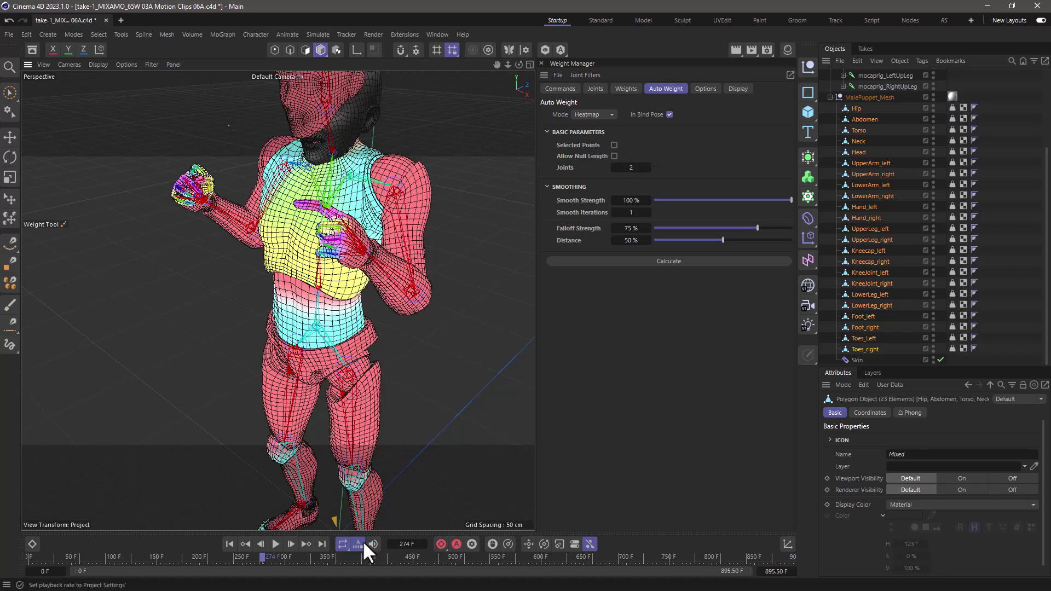
pyautogui.moveTo(267, 558); pyautogui.dragTo(234, 561)
# Step: Turn the puppet's Head piece Off for both viewport and render visibility
pyautogui.scroll(-3, 319, 222)
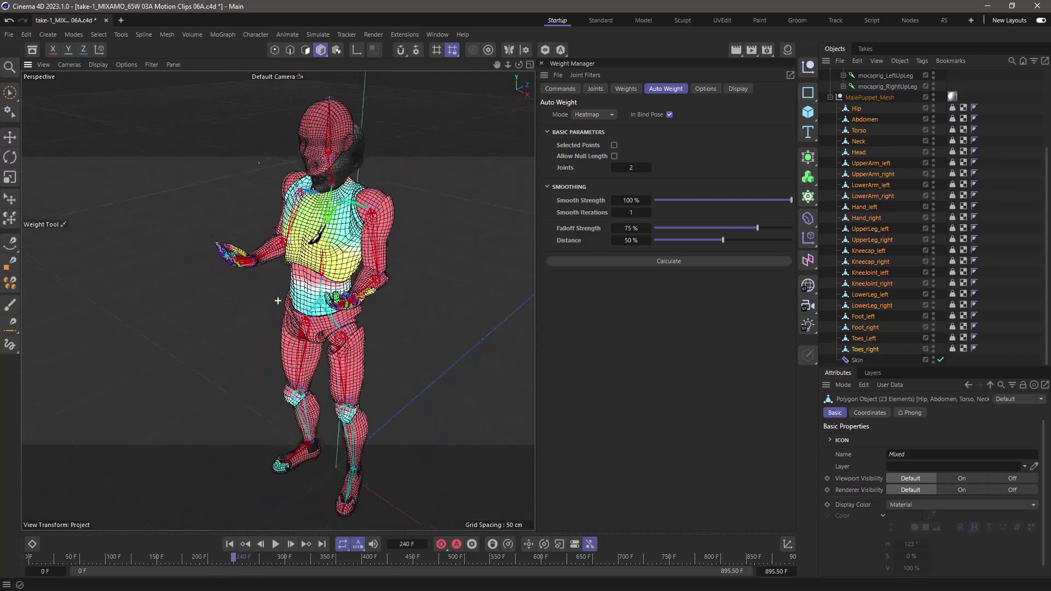
pyautogui.keyDown('alt'); pyautogui.moveTo(319, 222); pyautogui.dragTo(300, 139); pyautogui.keyUp('alt')
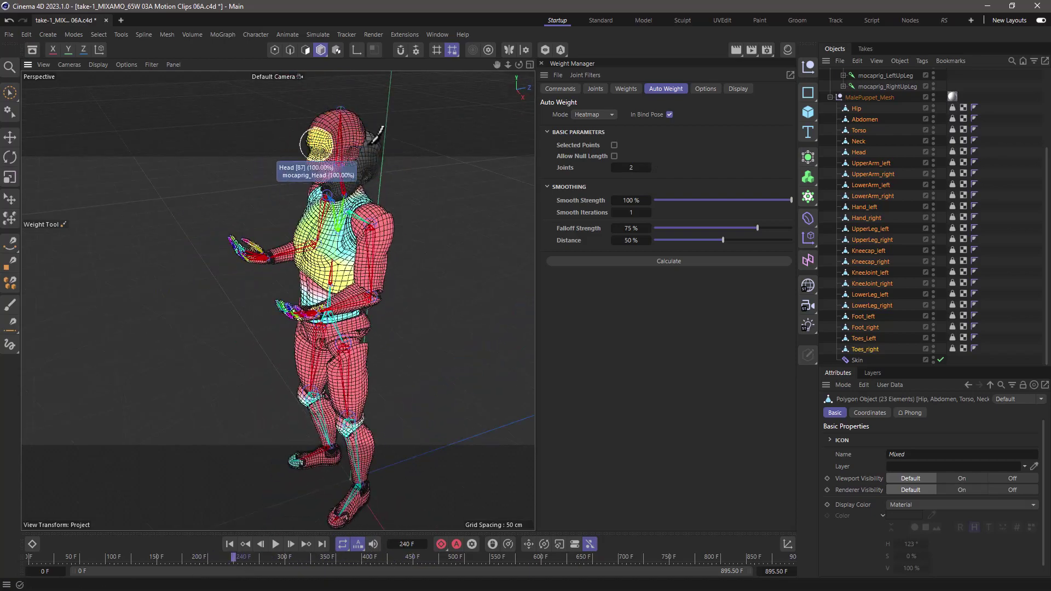
pyautogui.click(858, 151)
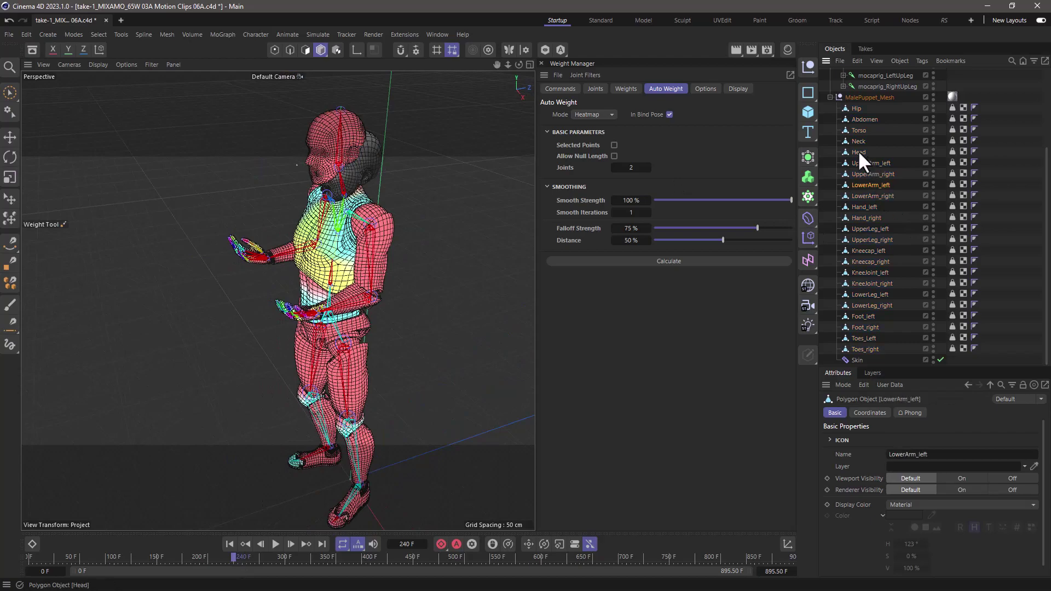
pyautogui.click(933, 149)
pyautogui.click(933, 154)
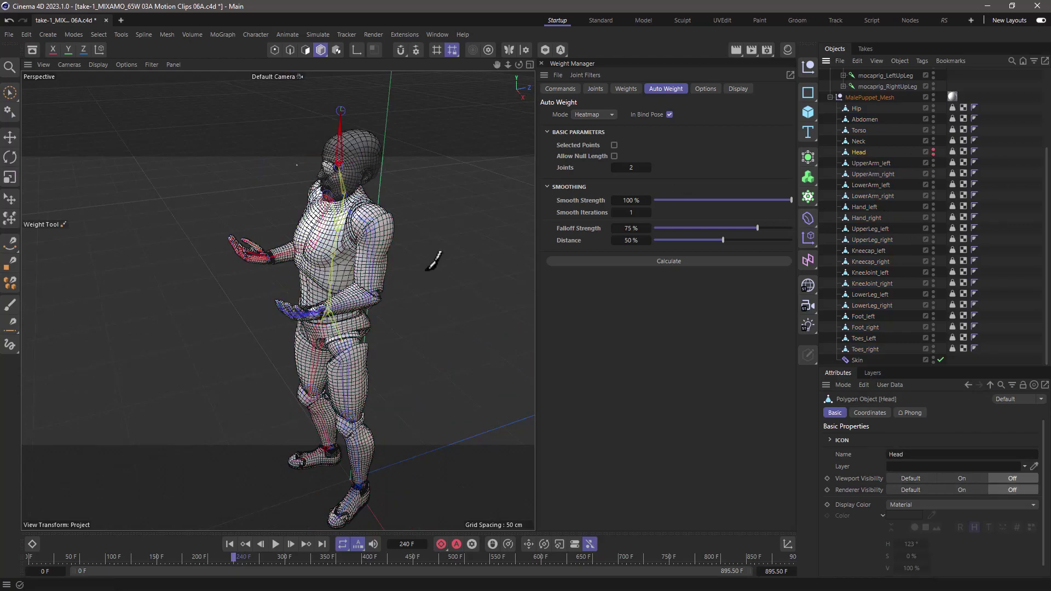
# Step: Orbit and scrub the animation to review the character's own head
pyautogui.scroll(10, 332, 208)
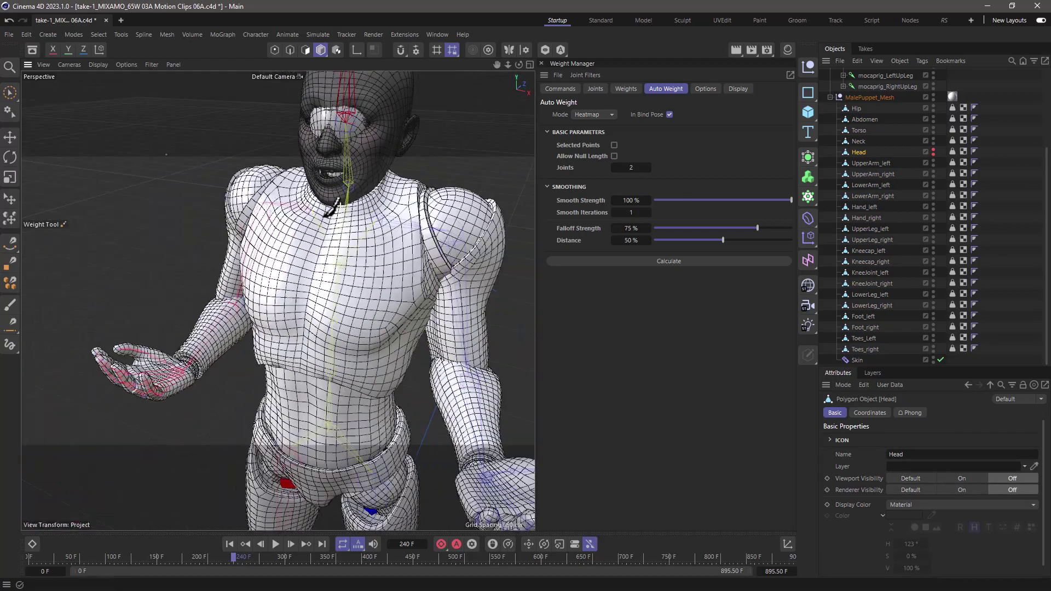
pyautogui.keyDown('alt'); pyautogui.moveTo(340, 205); pyautogui.dragTo(318, 211); pyautogui.keyUp('alt')
pyautogui.moveTo(235, 553)
pyautogui.mouseDown()
pyautogui.moveTo(189, 552)
pyautogui.moveTo(300, 557)
pyautogui.mouseUp()
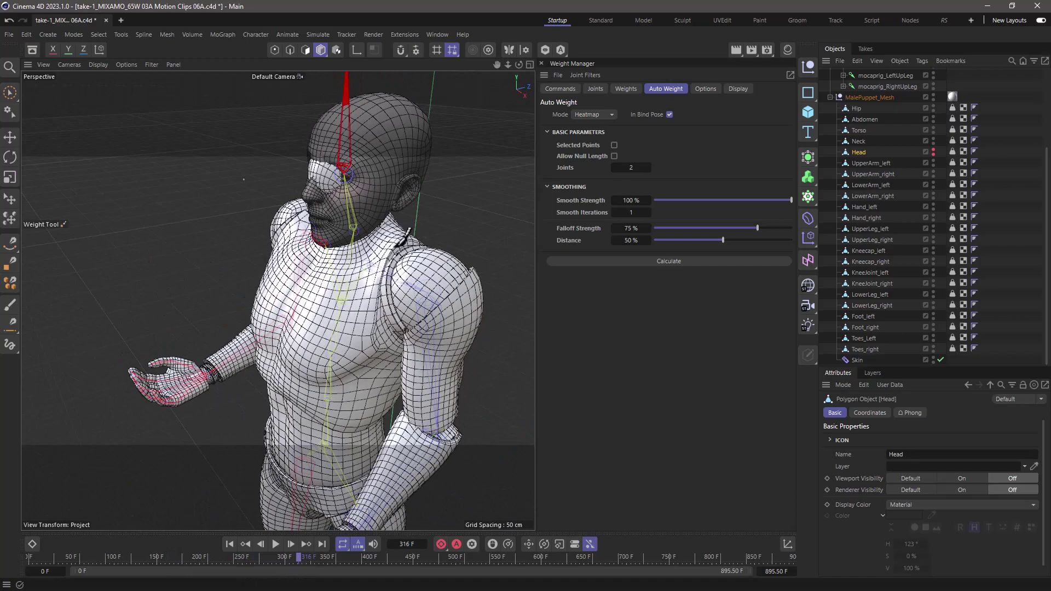
pyautogui.keyDown('alt'); pyautogui.moveTo(449, 201); pyautogui.dragTo(481, 218); pyautogui.keyUp('alt')
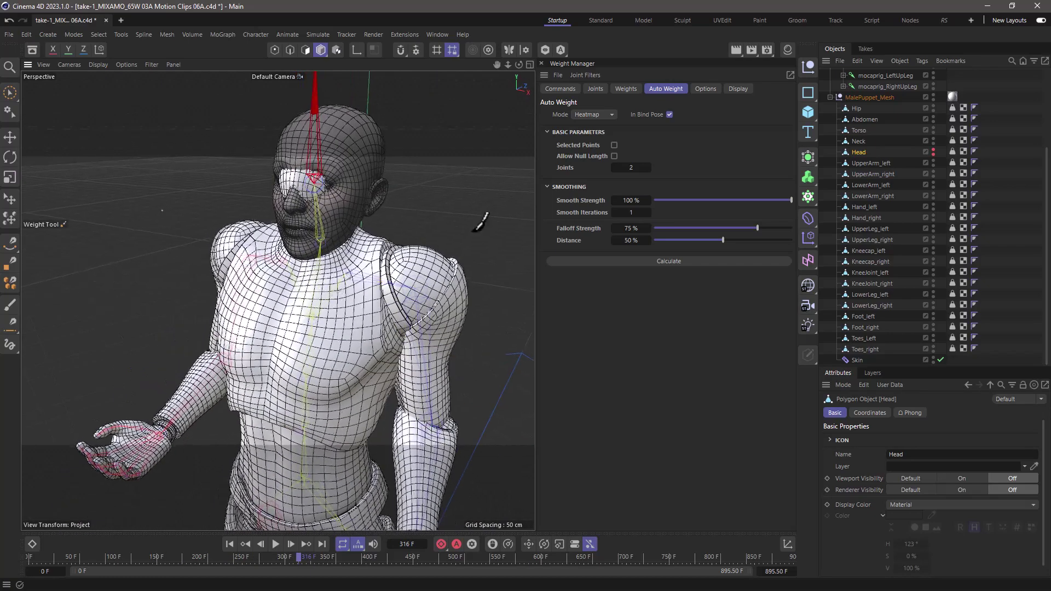
# Step: Select grp_transform's Constraint tag and roughly drag its Transform offsets P.Y and P.Z
pyautogui.click(830, 96)
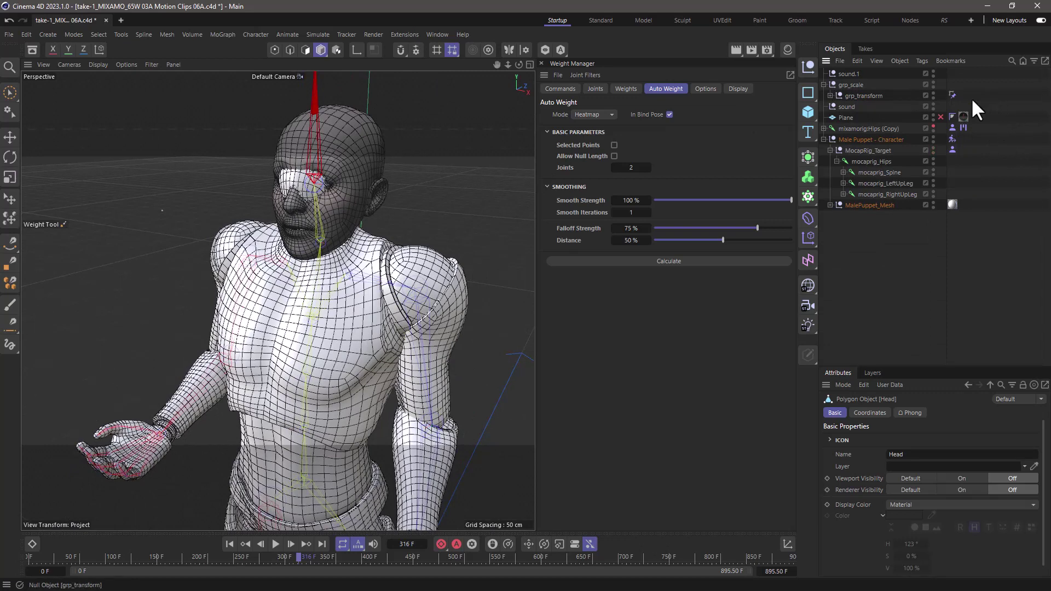
pyautogui.click(952, 94)
pyautogui.click(867, 412)
pyautogui.moveTo(885, 366); pyautogui.dragTo(883, 241)
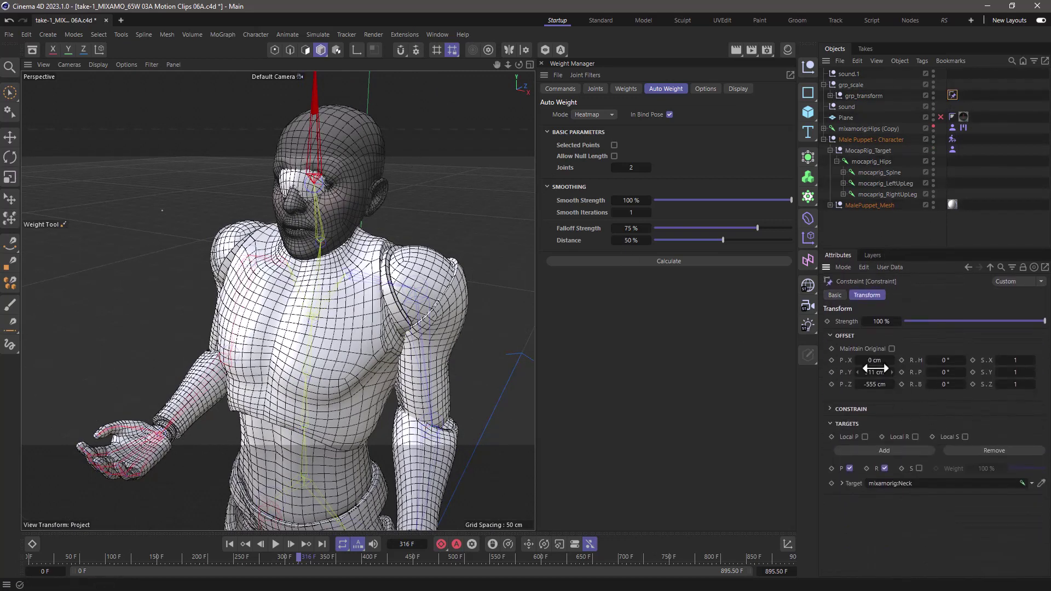
pyautogui.moveTo(892, 370); pyautogui.dragTo(1009, 346)
pyautogui.moveTo(887, 383); pyautogui.dragTo(767, 349)
# Step: Refine the constraint offsets to P.Z -1211 cm and P.Y 836 cm, checking from the side
pyautogui.hotkey('ctrl', 'shift', 'a')
pyautogui.keyDown('alt'); pyautogui.moveTo(493, 273); pyautogui.dragTo(482, 257); pyautogui.keyUp('alt')
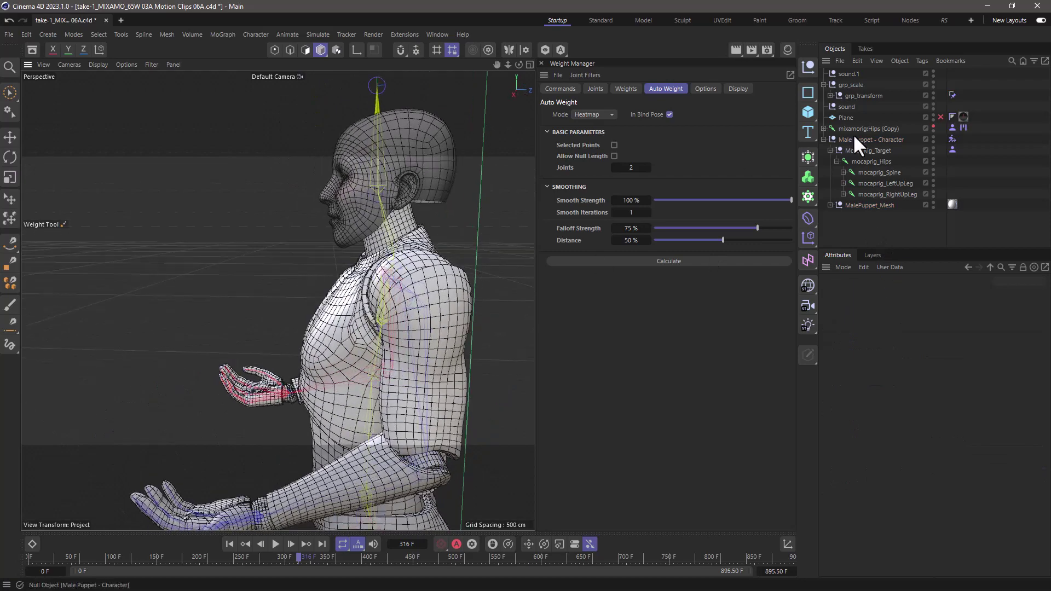
pyautogui.click(953, 95)
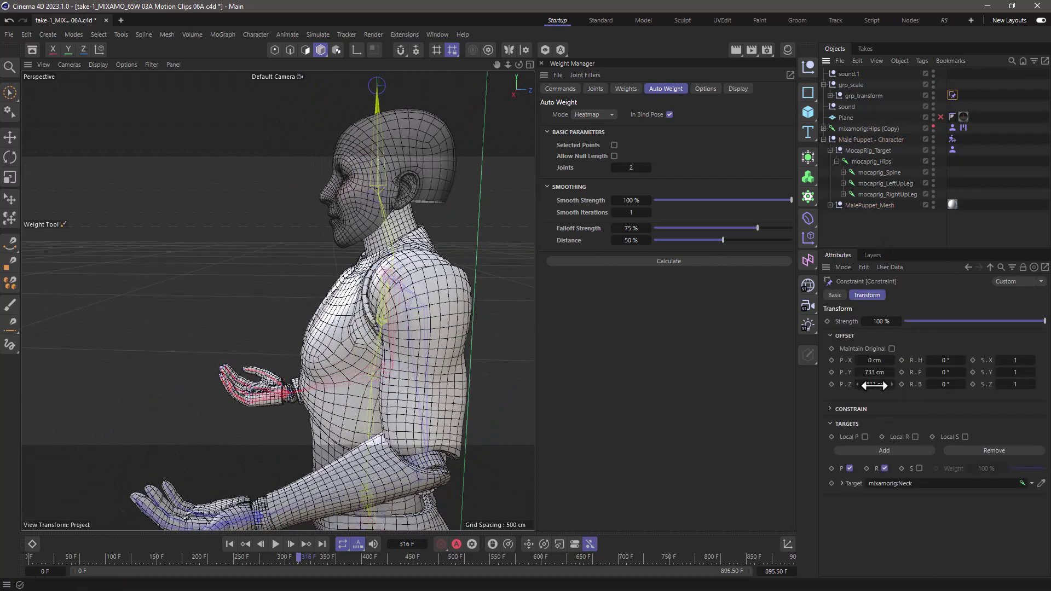
pyautogui.moveTo(874, 385); pyautogui.dragTo(649, 381)
pyautogui.moveTo(874, 372); pyautogui.dragTo(934, 374)
pyautogui.click(910, 227)
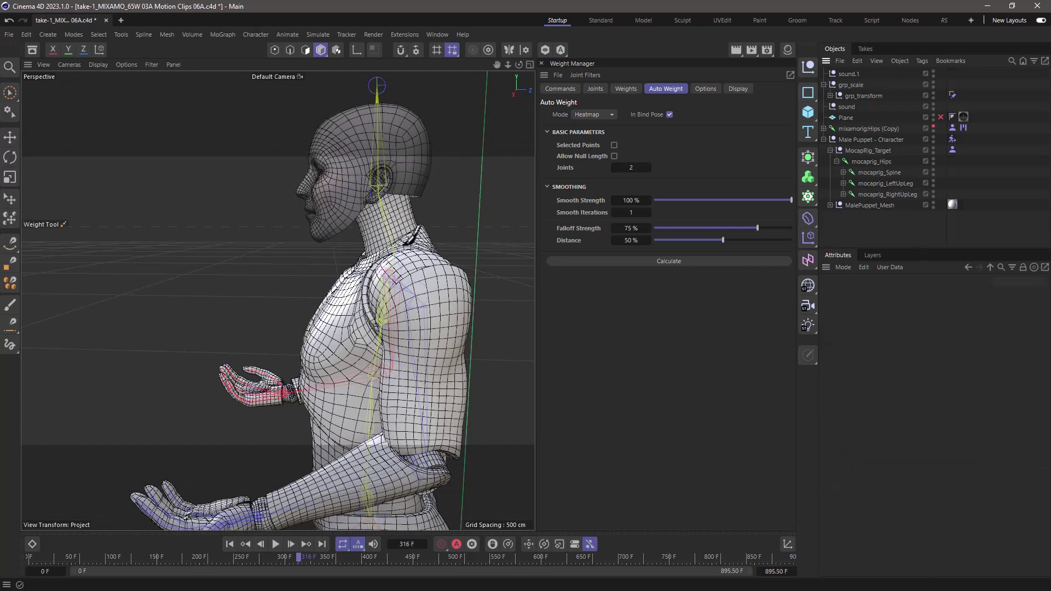
pyautogui.keyDown('alt'); pyautogui.moveTo(408, 242); pyautogui.dragTo(338, 262); pyautogui.keyUp('alt')
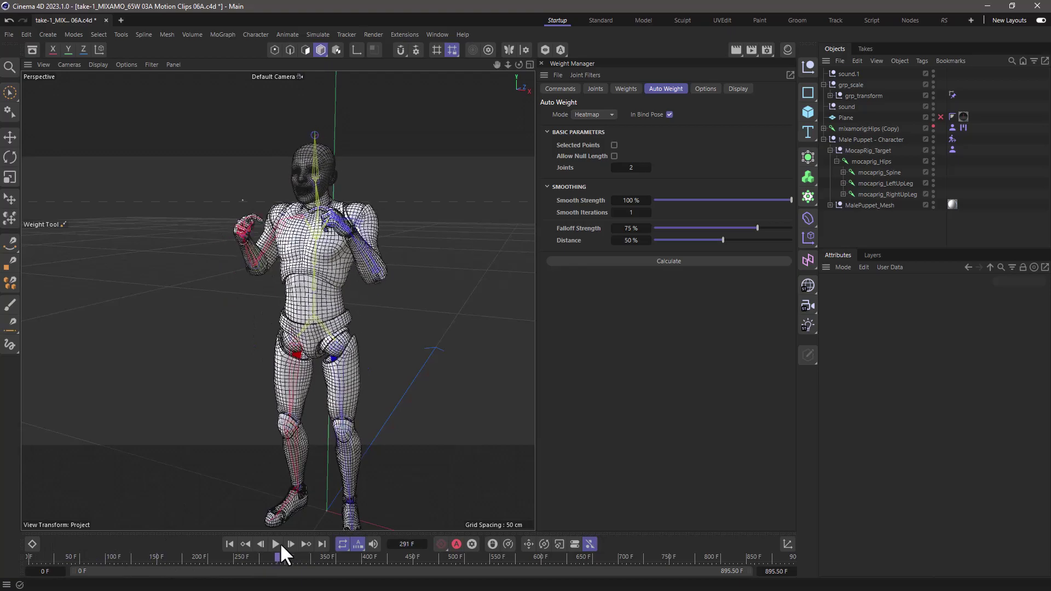
# Step: Check the head follows the animation, then close the Weight Manager to enlarge the viewport
pyautogui.moveTo(343, 546); pyautogui.dragTo(482, 590)
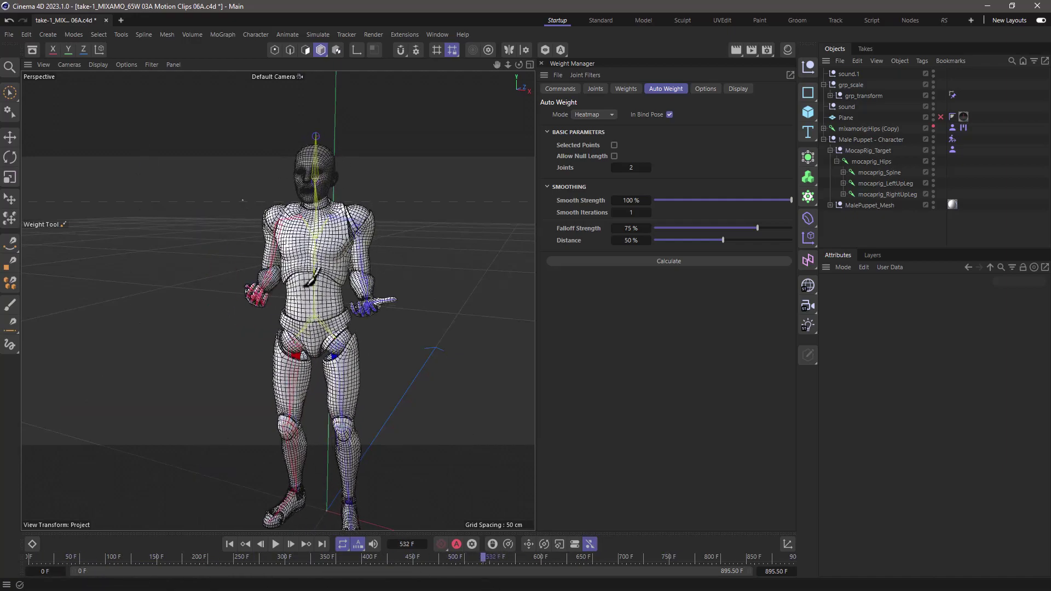
pyautogui.keyDown('ctrl'); pyautogui.click(544, 66); pyautogui.keyUp('ctrl')
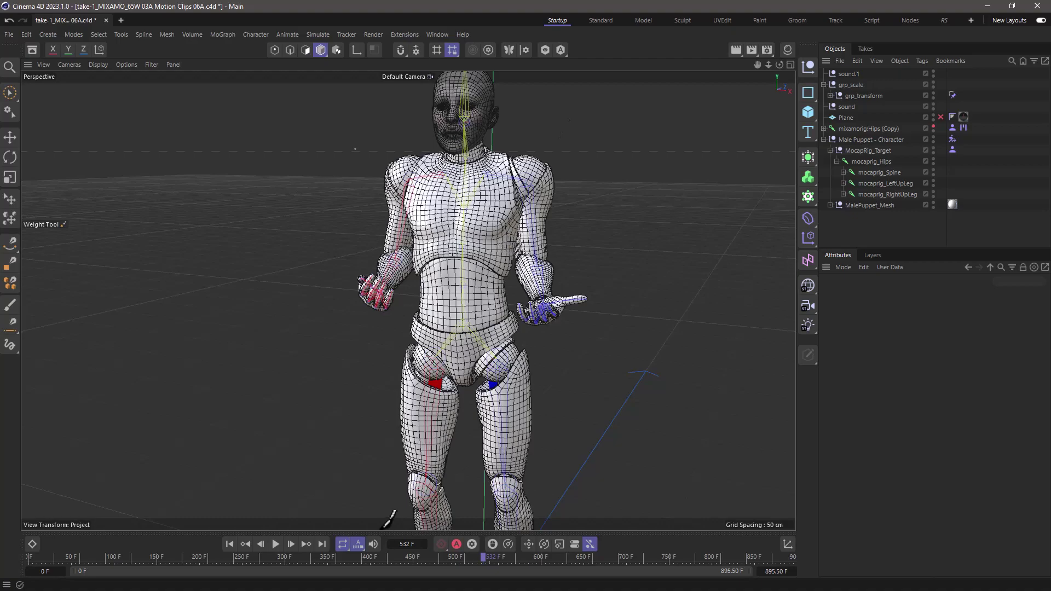
# Step: Scrub to frames 158 and 300 and orbit in to review the torso and hand
pyautogui.moveTo(310, 554); pyautogui.dragTo(197, 545)
pyautogui.scroll(6, 510, 328)
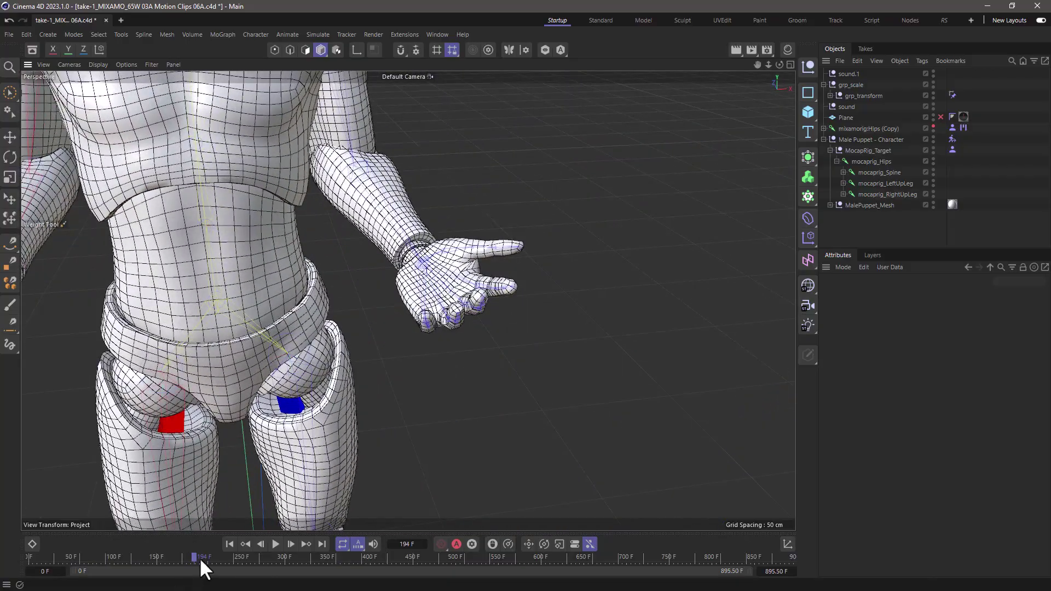
pyautogui.moveTo(199, 558); pyautogui.dragTo(285, 550)
pyautogui.keyDown('alt'); pyautogui.moveTo(295, 504); pyautogui.dragTo(515, 224); pyautogui.keyUp('alt')
pyautogui.keyDown('alt'); pyautogui.moveTo(515, 224); pyautogui.dragTo(378, 509, button='right'); pyautogui.keyUp('alt')
# Step: Advance to frame 352, frame the character front-on, and select the mixamorig:Hips (Copy) joint
pyautogui.moveTo(289, 556); pyautogui.dragTo(557, 545)
pyautogui.press('h')
pyautogui.keyDown('alt'); pyautogui.moveTo(471, 307); pyautogui.dragTo(357, 286); pyautogui.keyUp('alt')
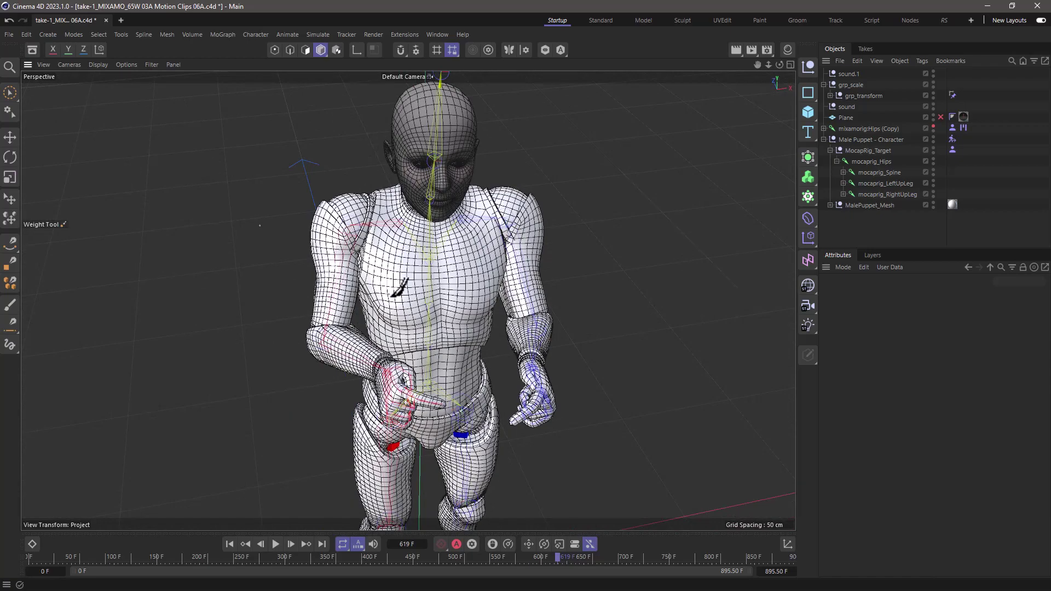
pyautogui.keyDown('alt'); pyautogui.moveTo(464, 257); pyautogui.dragTo(472, 288); pyautogui.keyUp('alt')
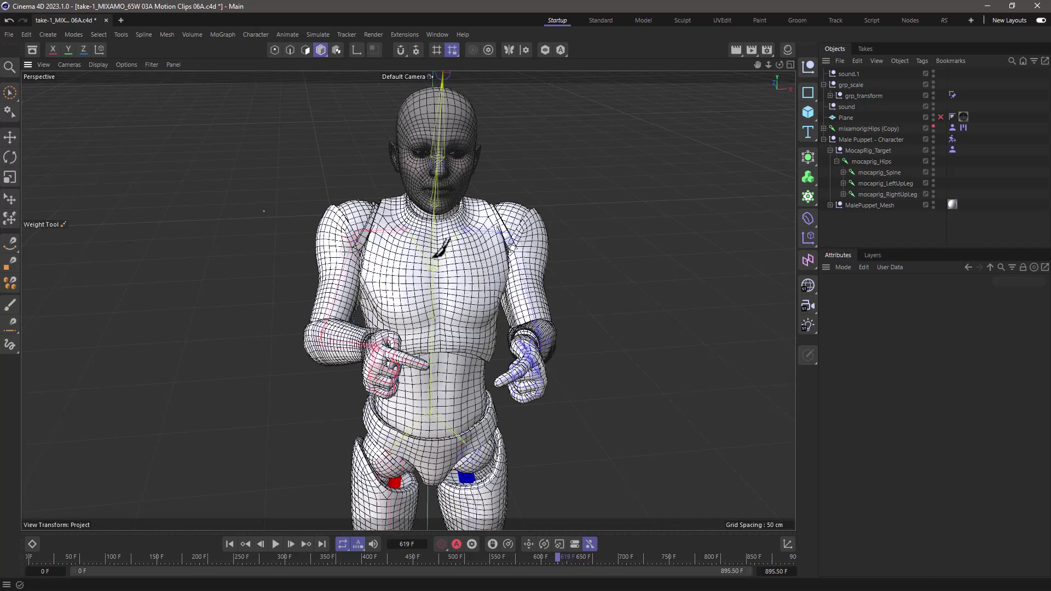
pyautogui.click(849, 130)
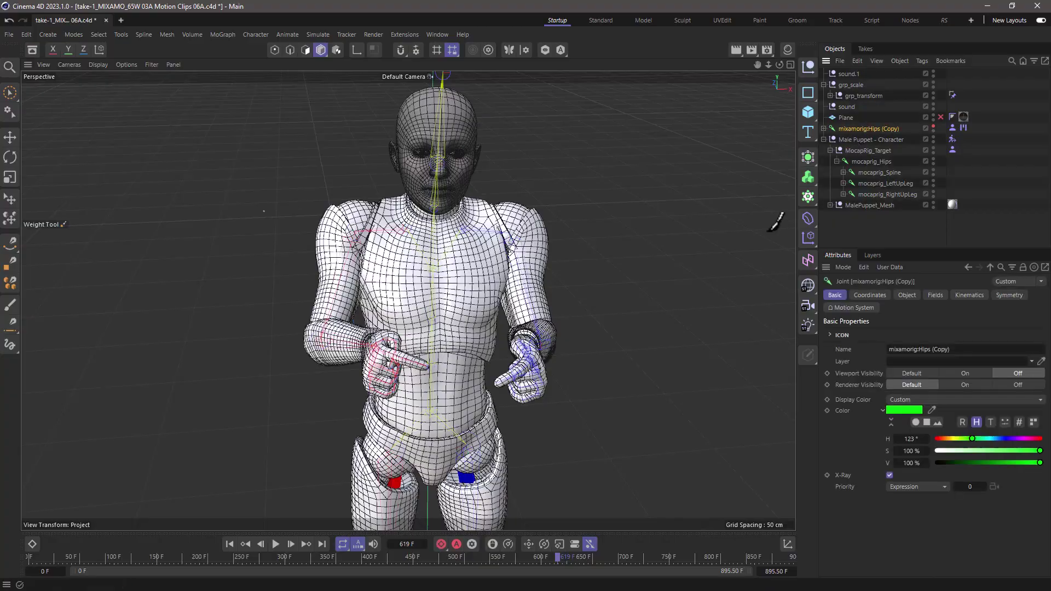
pyautogui.scroll(8, 526, 370)
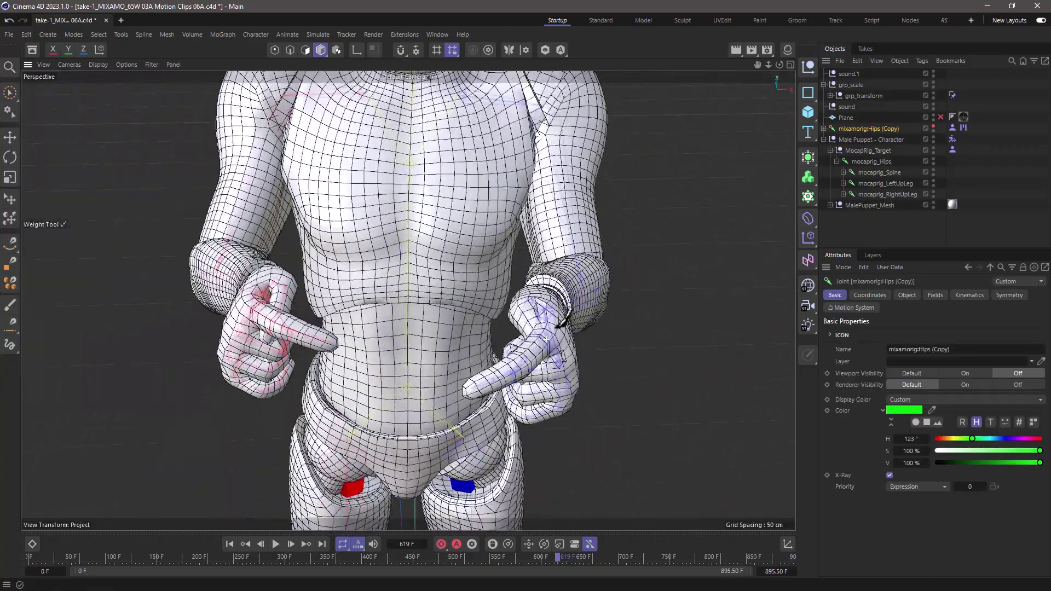
pyautogui.moveTo(263, 558); pyautogui.dragTo(311, 553)
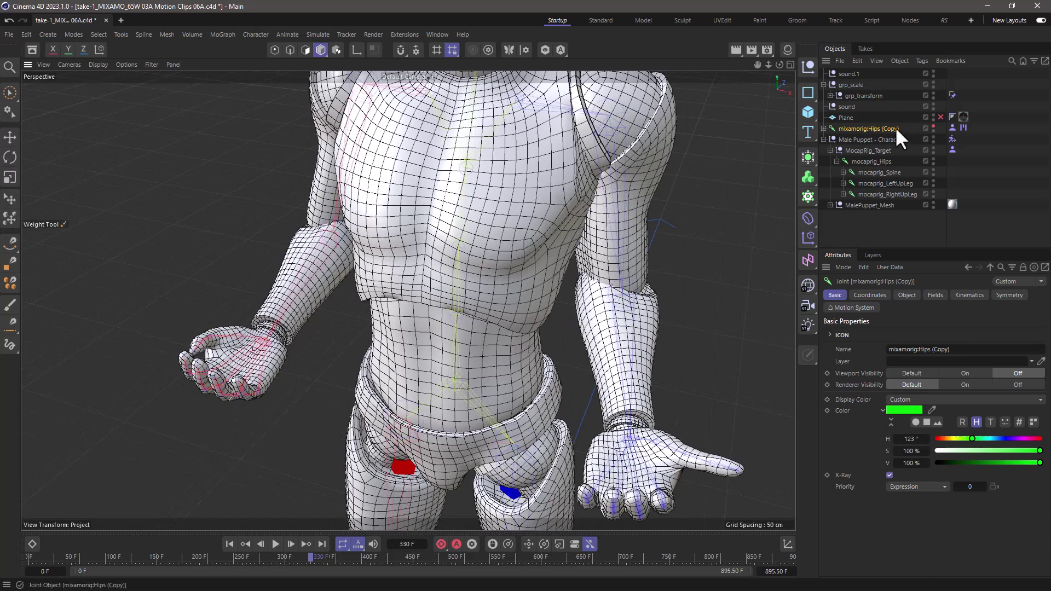
# Step: Hide mocaprig_Hips, show the mixamorig:Hips (Copy) joints, and pick LeftArm with the Move tool
pyautogui.doubleClick(933, 158)
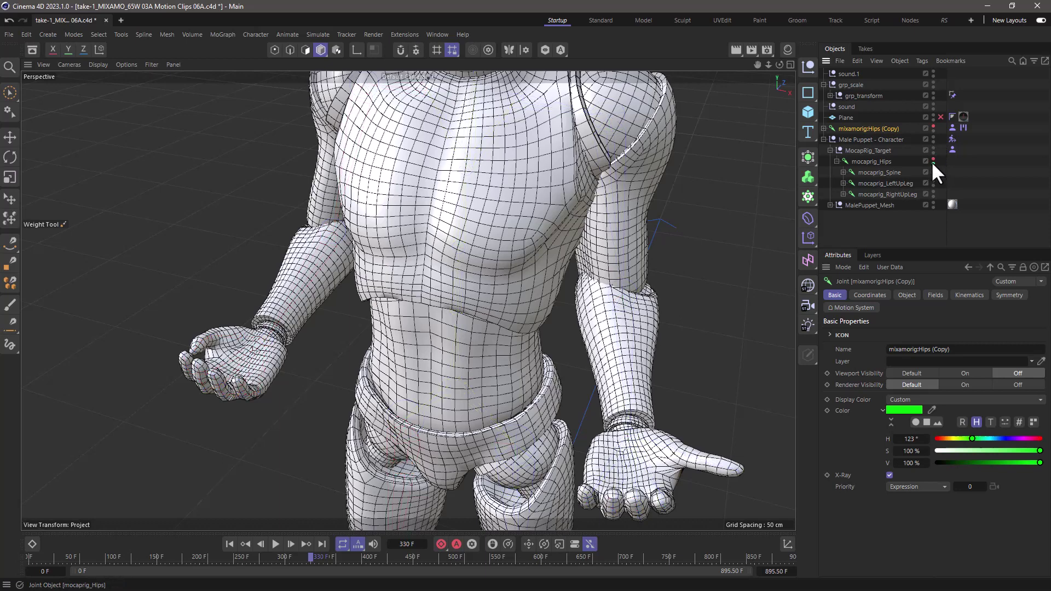
pyautogui.click(933, 127)
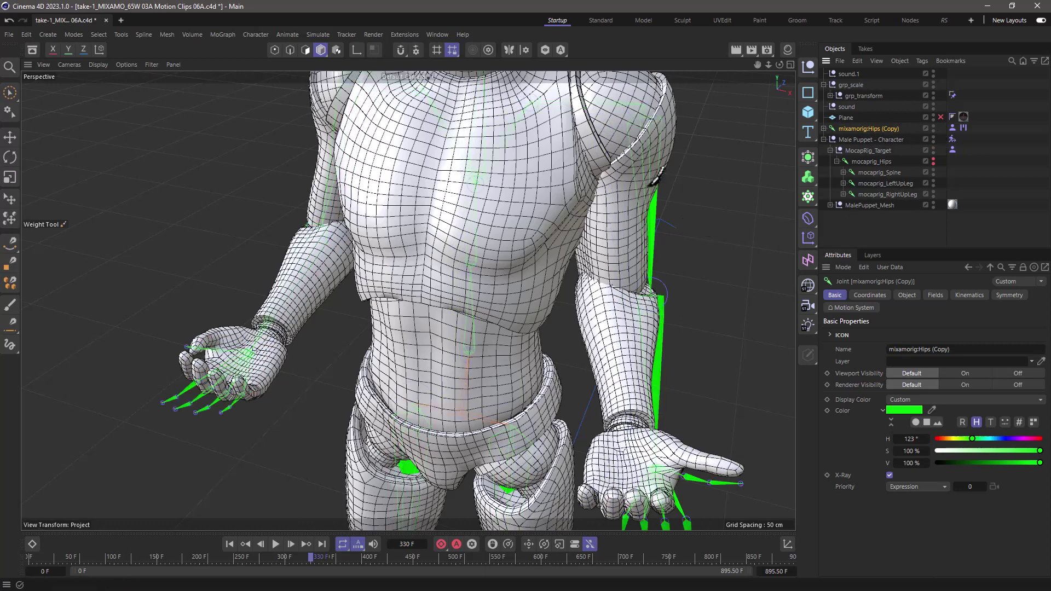
pyautogui.click(9, 138)
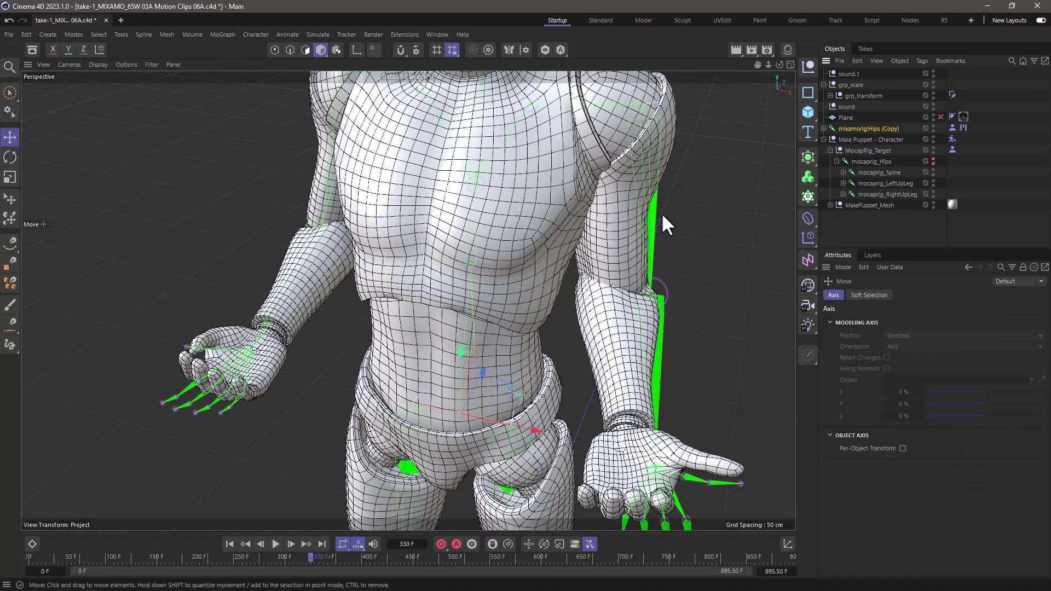
pyautogui.moveTo(647, 205); pyautogui.dragTo(632, 222)
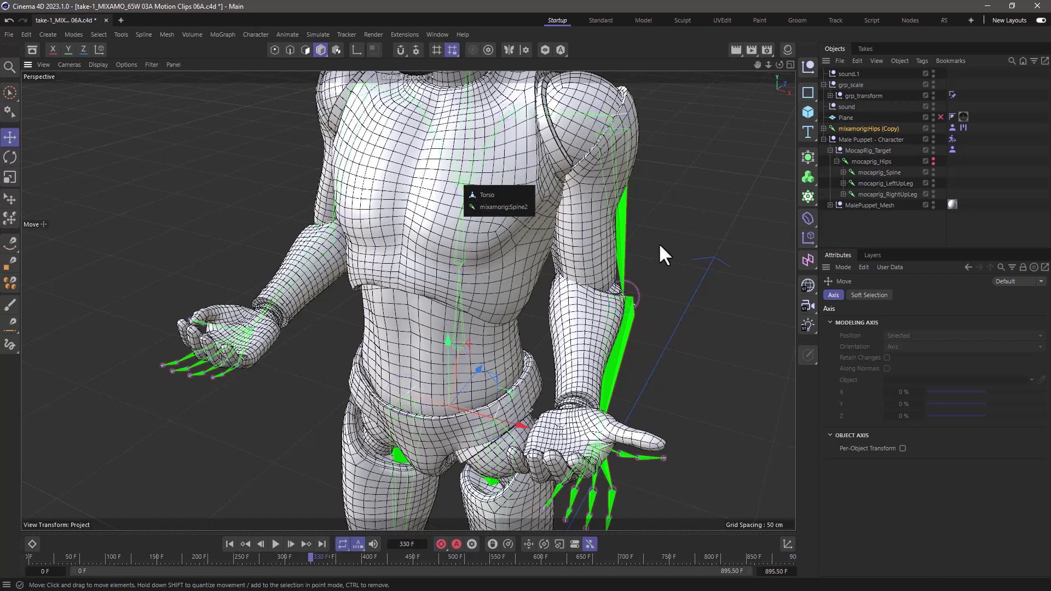
pyautogui.click(624, 241)
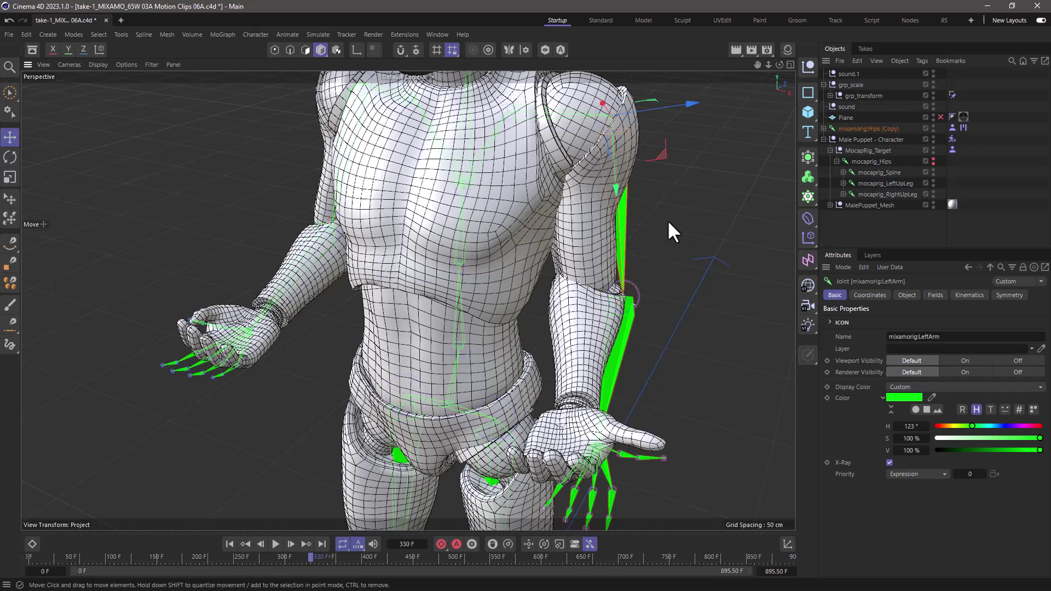
# Step: Give mixamorig:LeftArm a Freeze Transform rotation offset of R.P -6° with R.H 0°
pyautogui.click(868, 295)
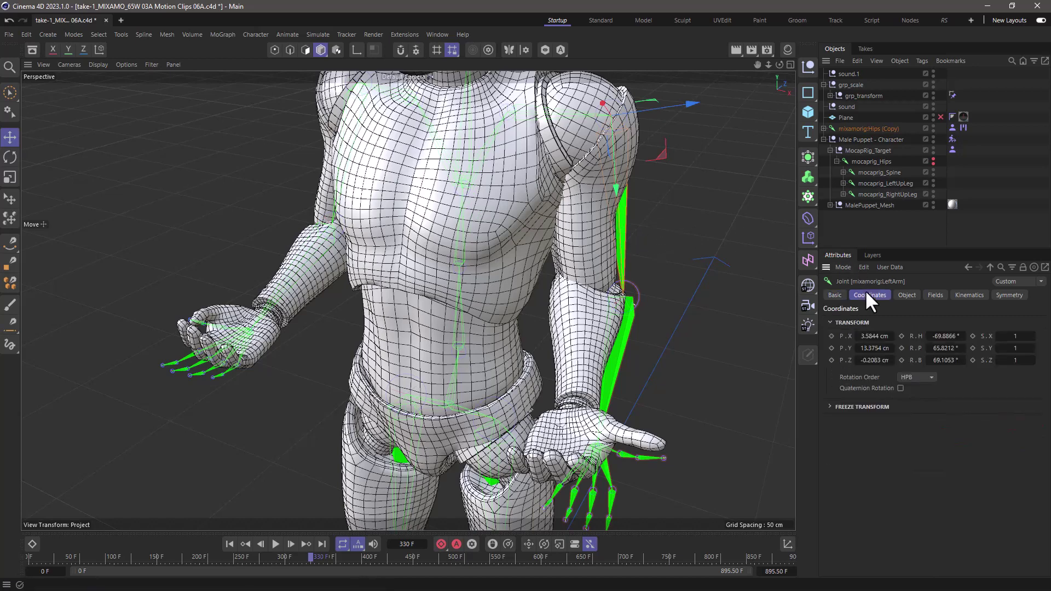
pyautogui.click(830, 408)
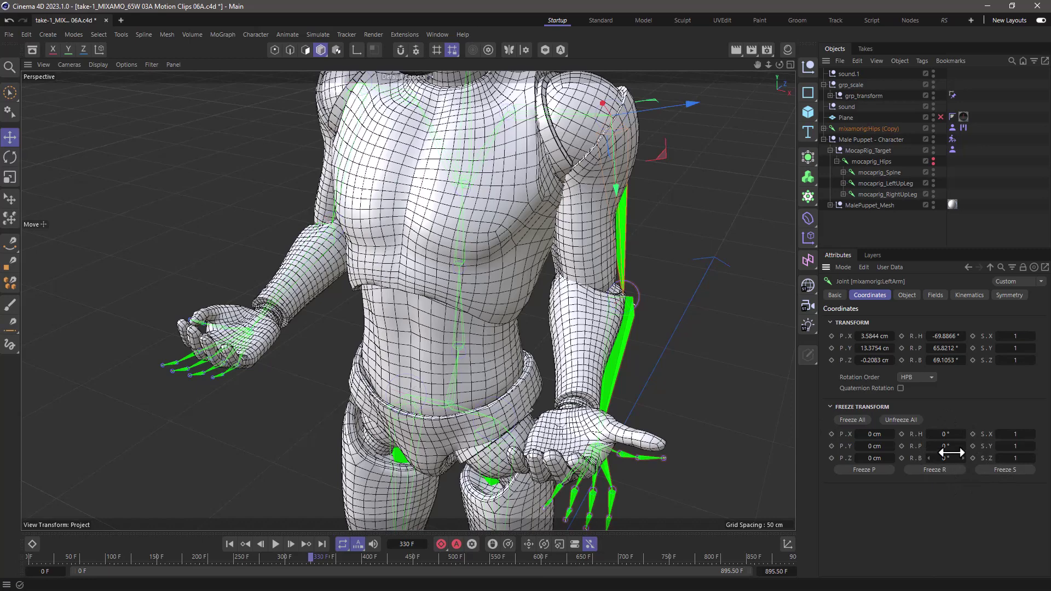
pyautogui.moveTo(960, 431); pyautogui.dragTo(954, 432)
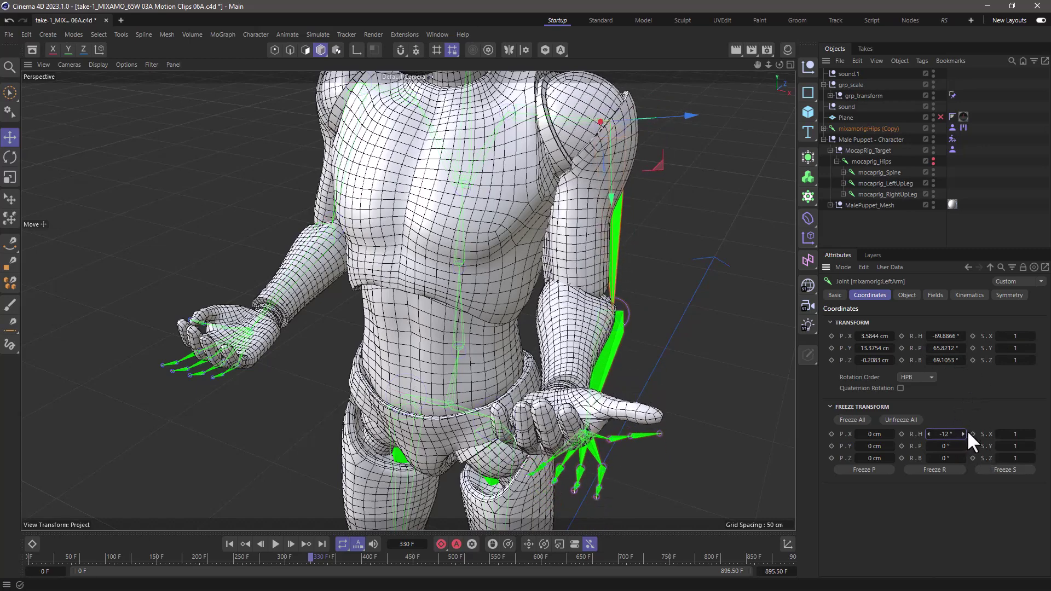
pyautogui.moveTo(953, 433); pyautogui.dragTo(946, 448)
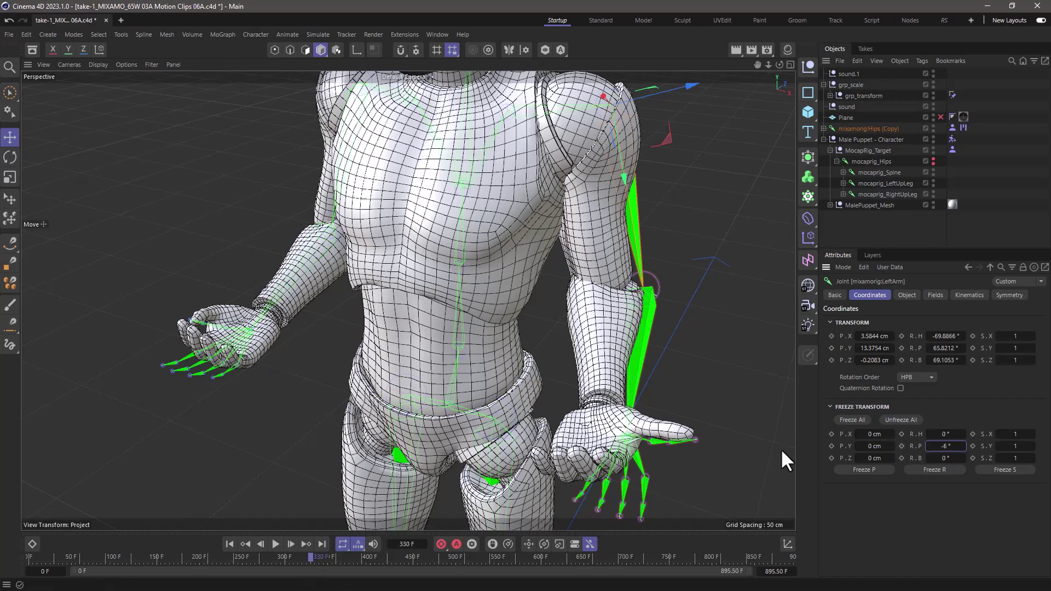
# Step: At frame 338, tilt the LeftArm's frozen pitch offset and keyframe it
pyautogui.moveTo(310, 554); pyautogui.dragTo(316, 554)
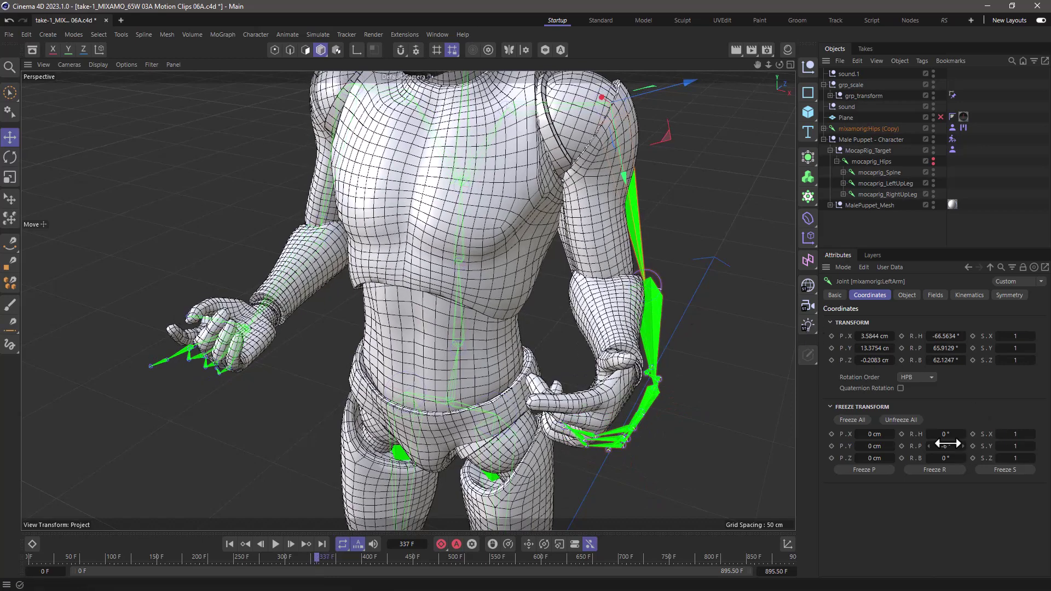
pyautogui.moveTo(949, 444)
pyautogui.mouseDown()
pyautogui.moveTo(923, 448)
pyautogui.moveTo(938, 449)
pyautogui.mouseUp()
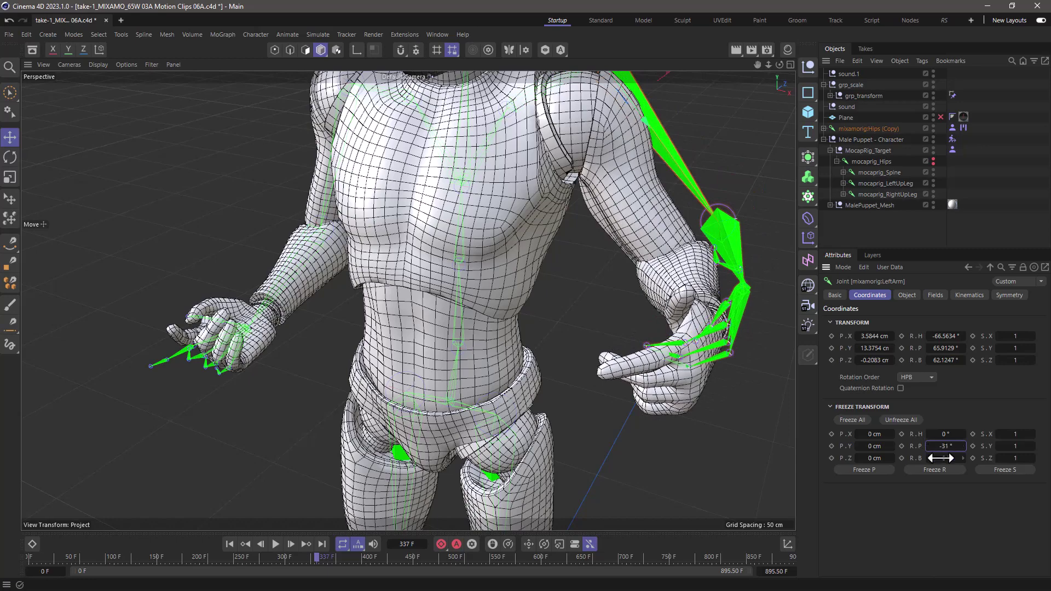
pyautogui.click(901, 446)
# Step: Set the frozen pitch to 0° at frame 357 and lower the arm at frame 313, then review the pose at frame 343 from a front view
pyautogui.moveTo(316, 555); pyautogui.dragTo(336, 554)
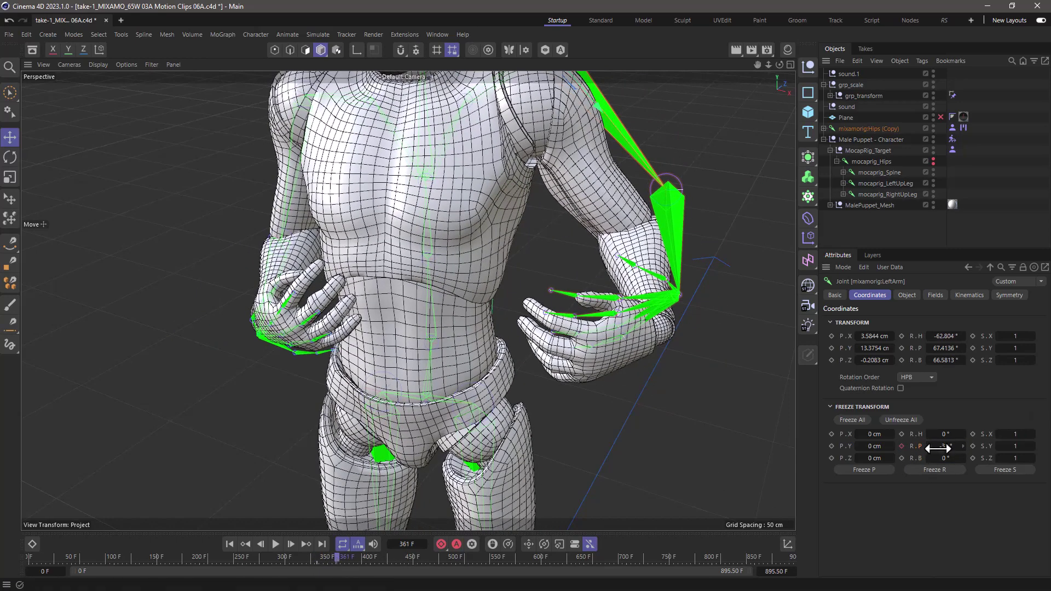
pyautogui.moveTo(951, 448); pyautogui.dragTo(943, 448)
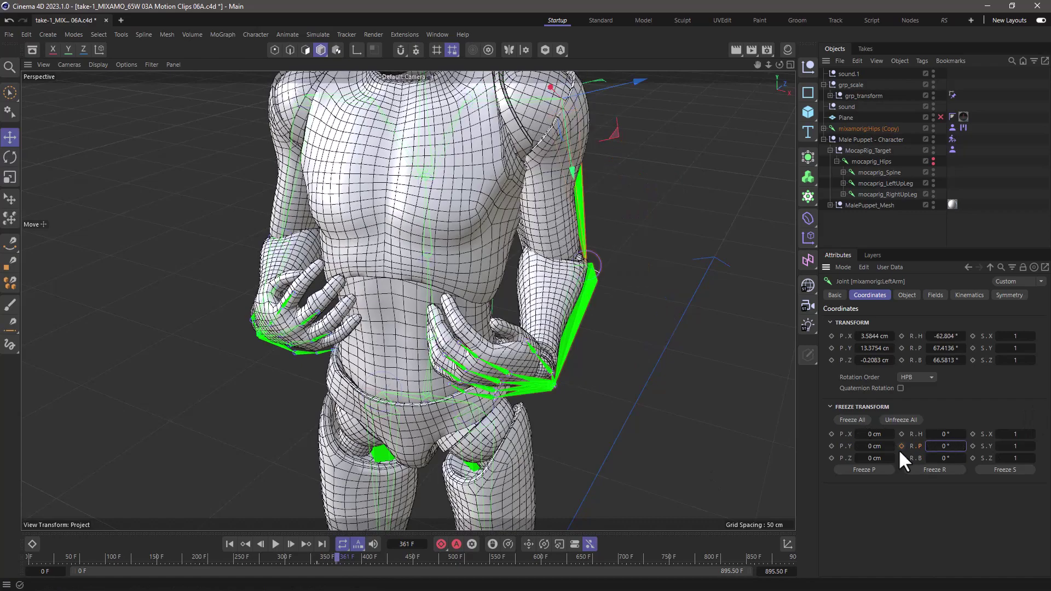
pyautogui.moveTo(334, 553); pyautogui.dragTo(296, 553)
pyautogui.moveTo(946, 448); pyautogui.dragTo(946, 448)
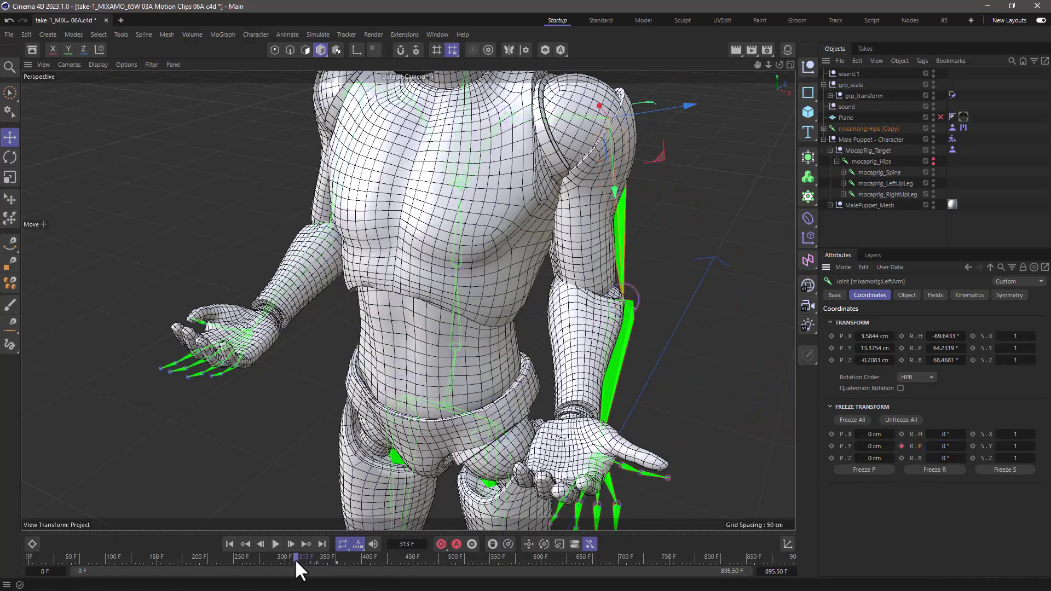
pyautogui.moveTo(295, 558)
pyautogui.mouseDown()
pyautogui.moveTo(287, 553)
pyautogui.moveTo(321, 550)
pyautogui.moveTo(292, 555)
pyautogui.moveTo(306, 554)
pyautogui.mouseUp()
pyautogui.scroll(-5, 454, 310)
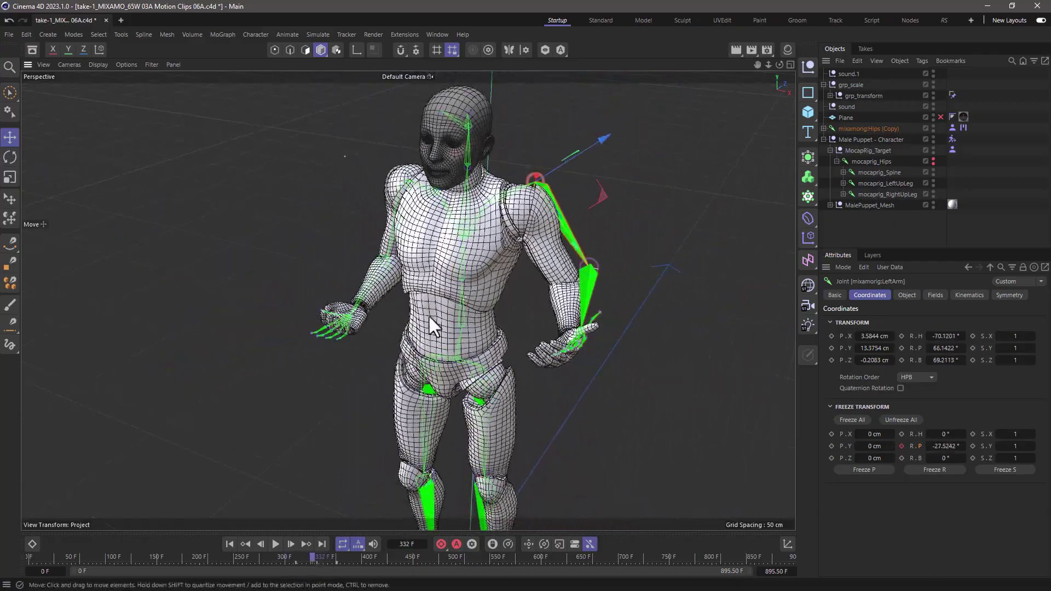
pyautogui.moveTo(435, 313)
pyautogui.keyDown('alt'); pyautogui.mouseDown()
pyautogui.moveTo(468, 282)
pyautogui.moveTo(428, 314)
pyautogui.mouseUp(); pyautogui.keyUp('alt')
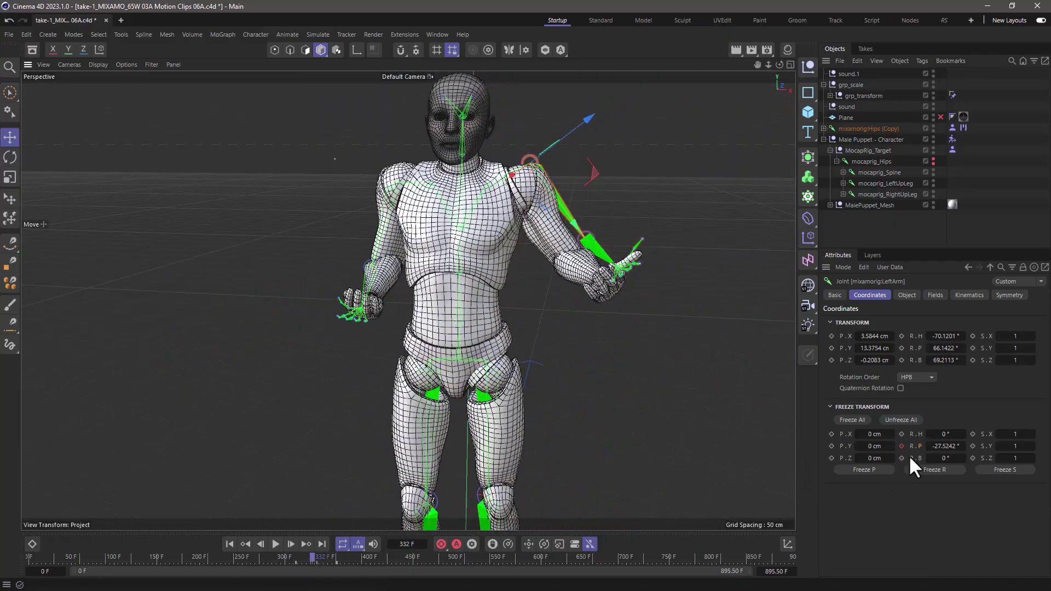
# Step: Enter 0° as the LeftArm's Freeze R.P value
pyautogui.doubleClick(945, 446)
pyautogui.write('0')
pyautogui.press('Return')
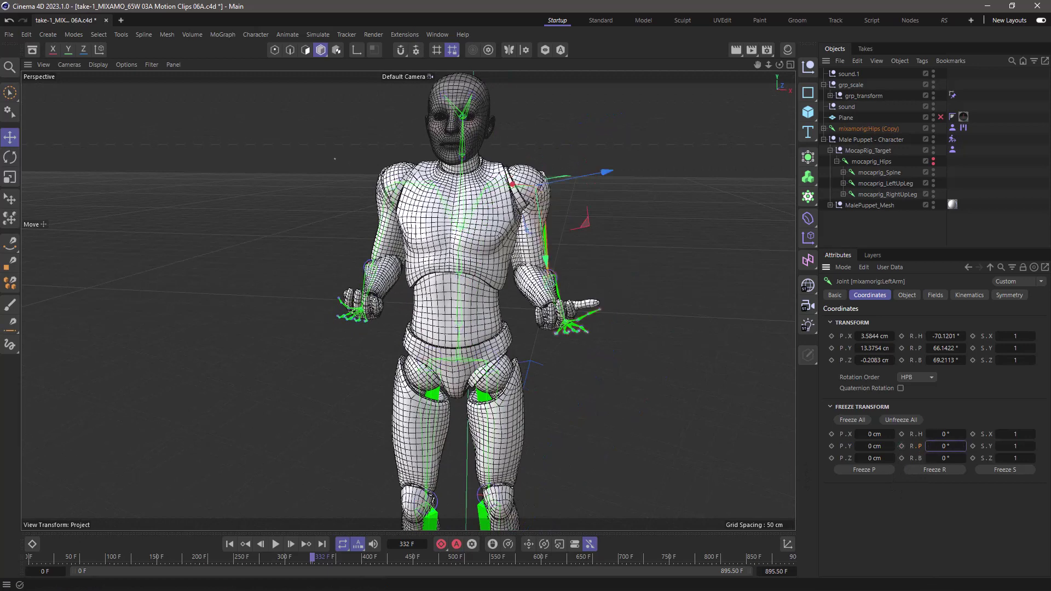
# Step: Deselect LeftArm, select mixamorig:Hips (Copy) and scrub the timeline to review the motion
pyautogui.click(633, 381)
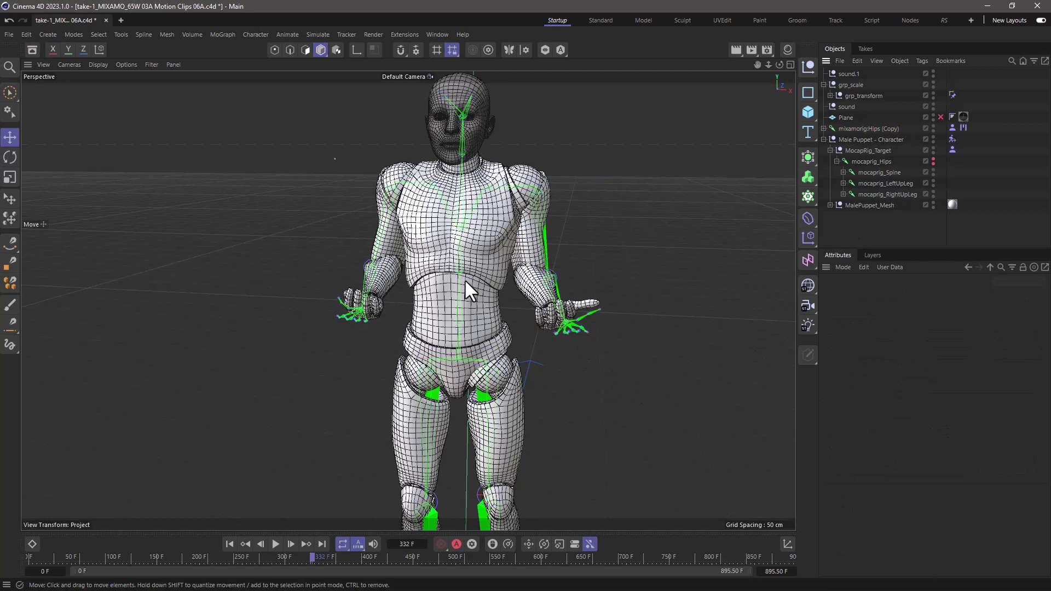
pyautogui.click(869, 129)
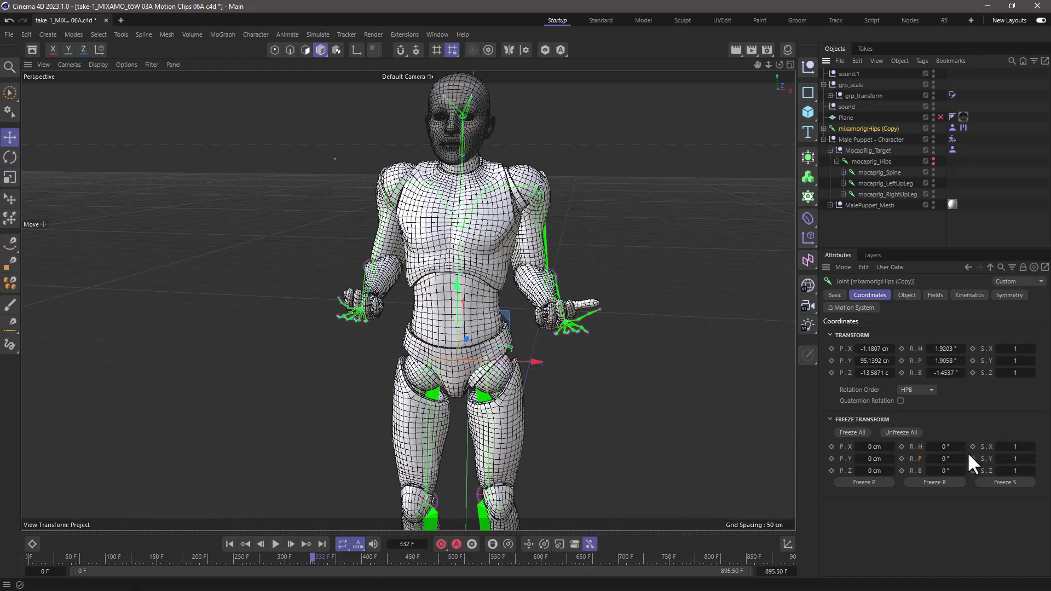
pyautogui.moveTo(314, 553); pyautogui.dragTo(429, 556)
pyautogui.keyDown('alt'); pyautogui.moveTo(478, 266); pyautogui.dragTo(425, 287); pyautogui.keyUp('alt')
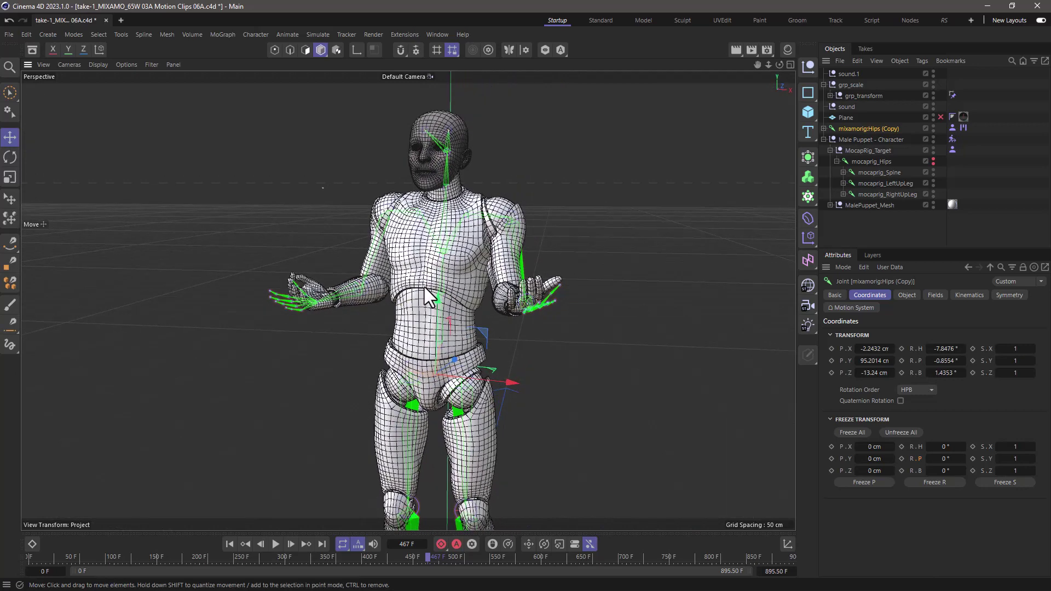